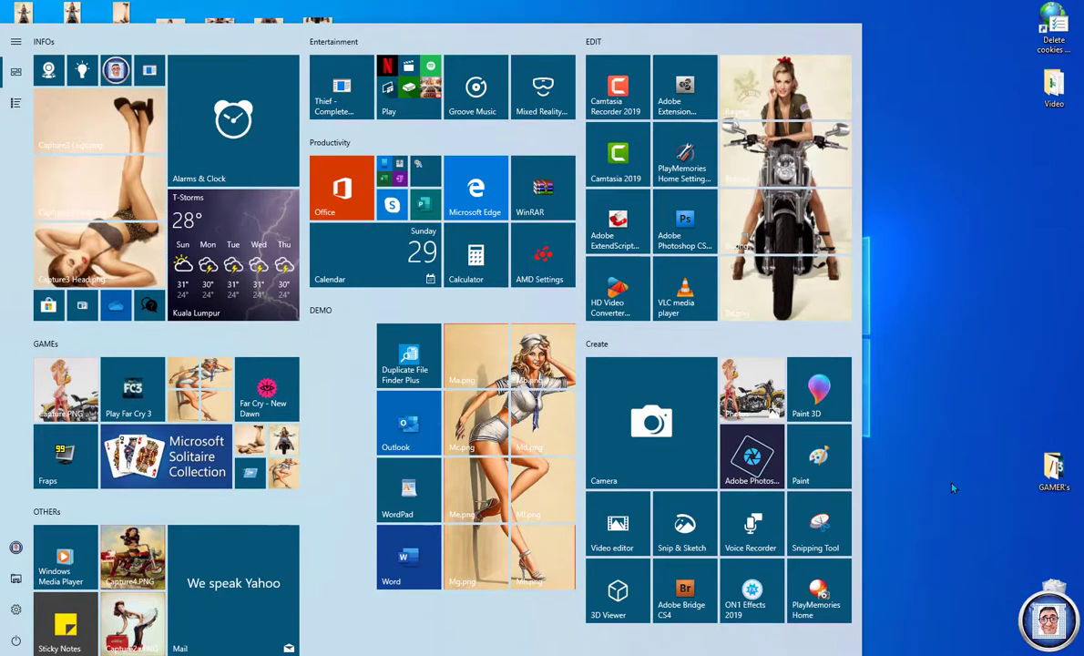
Step: View the Lady picture from the desktop and examine how its pieces are arranged as tiles in the Start menu
click(941, 228)
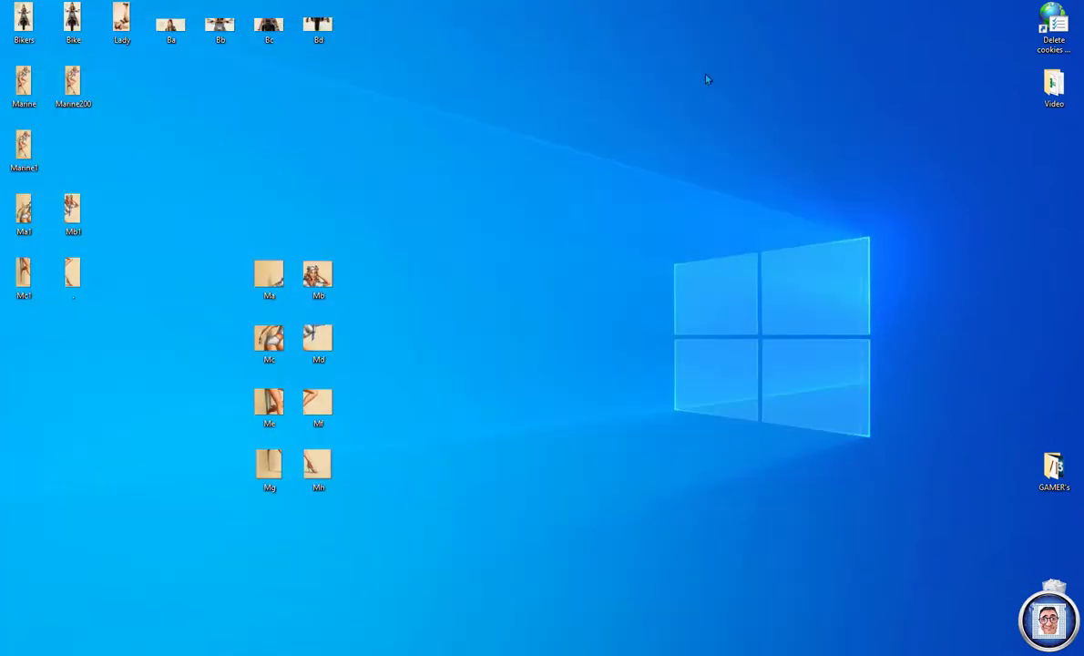
double_click(121, 27)
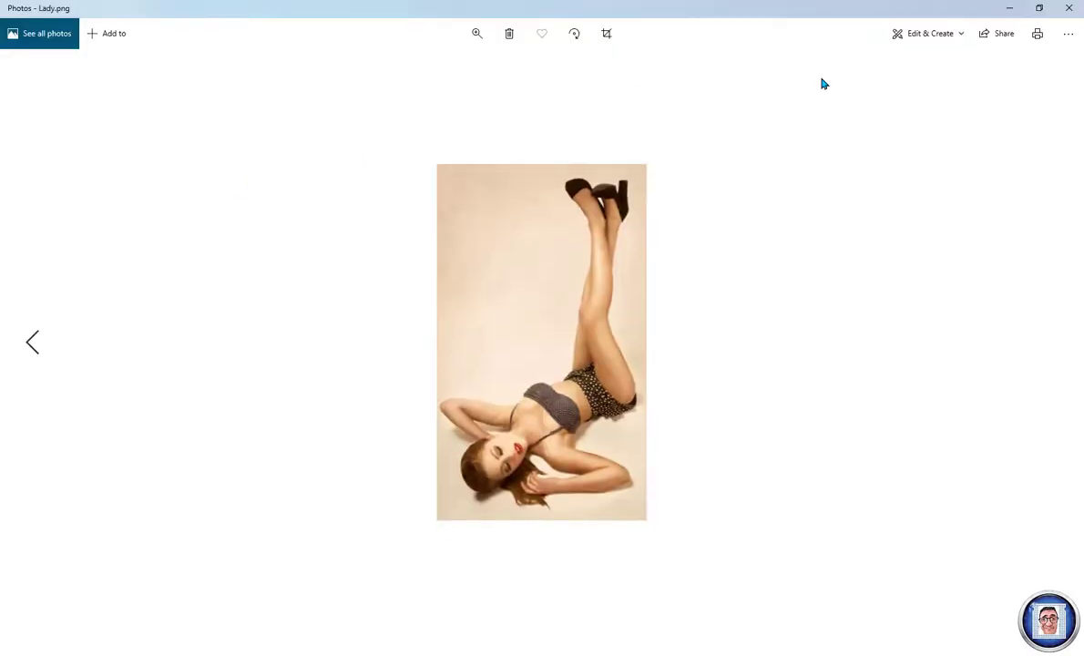
click(1070, 9)
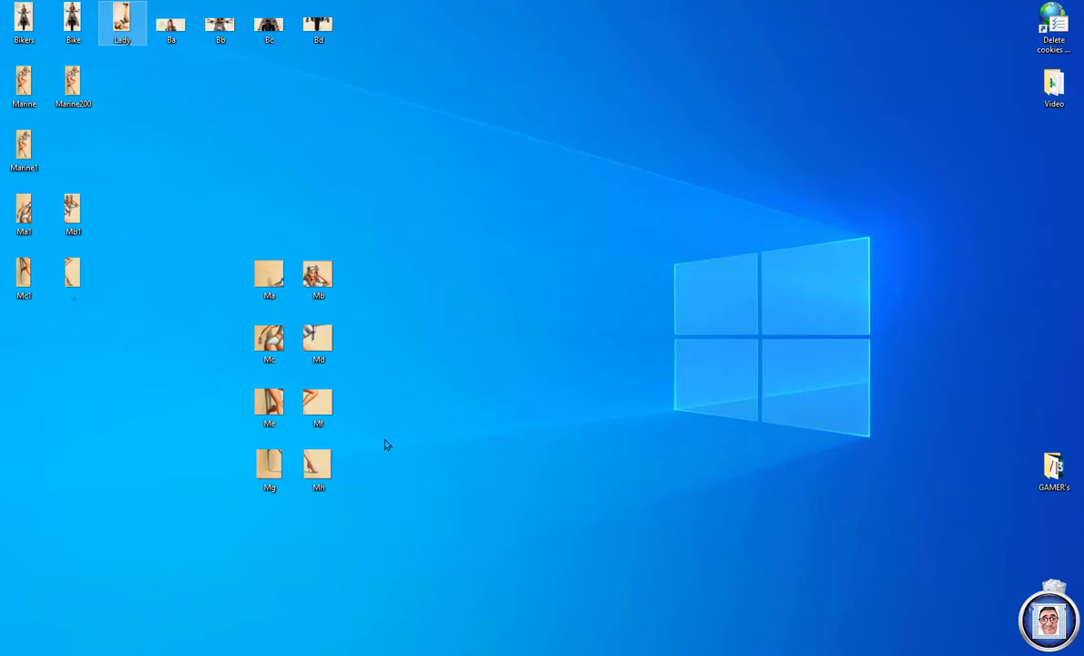
key(super)
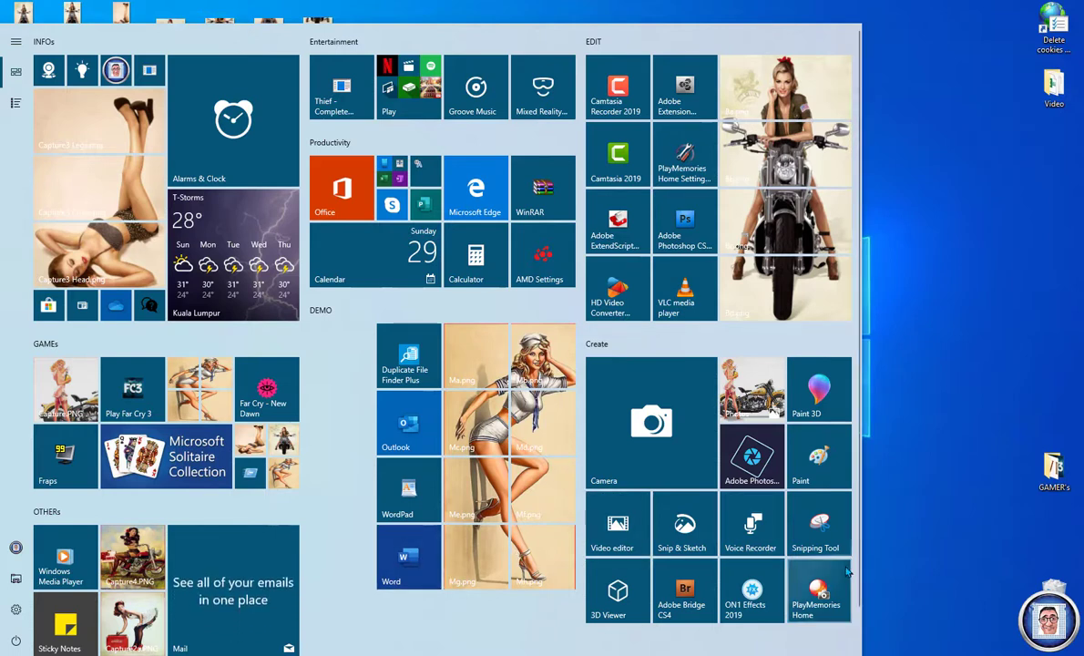
click(922, 497)
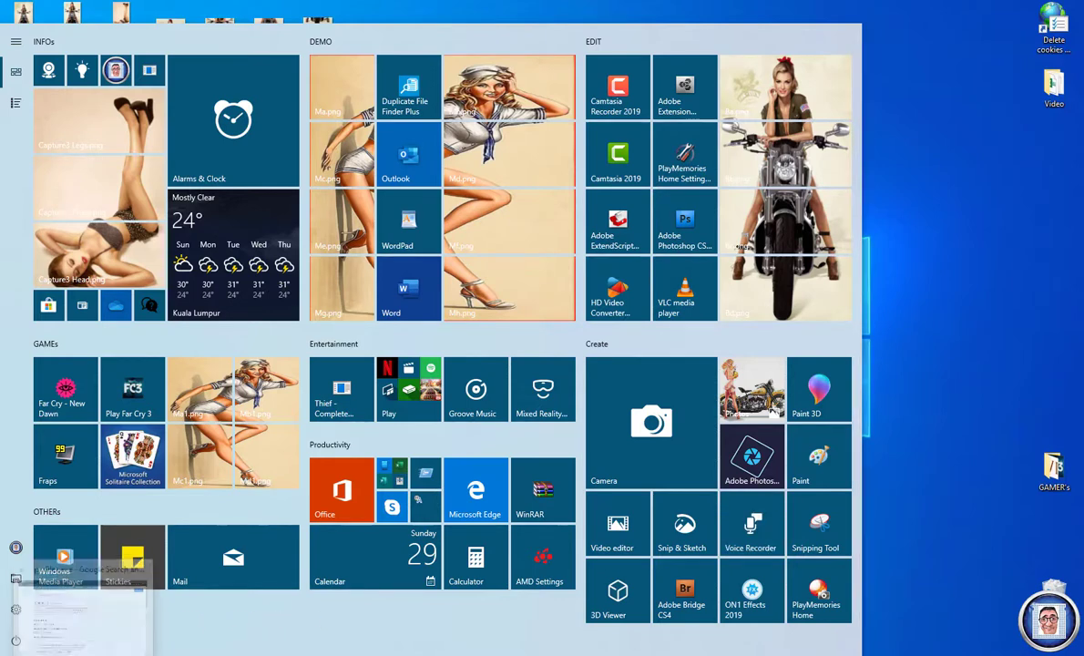
Step: Switch to the browser and review the Pin Files product page on the Microsoft Store website
click(77, 561)
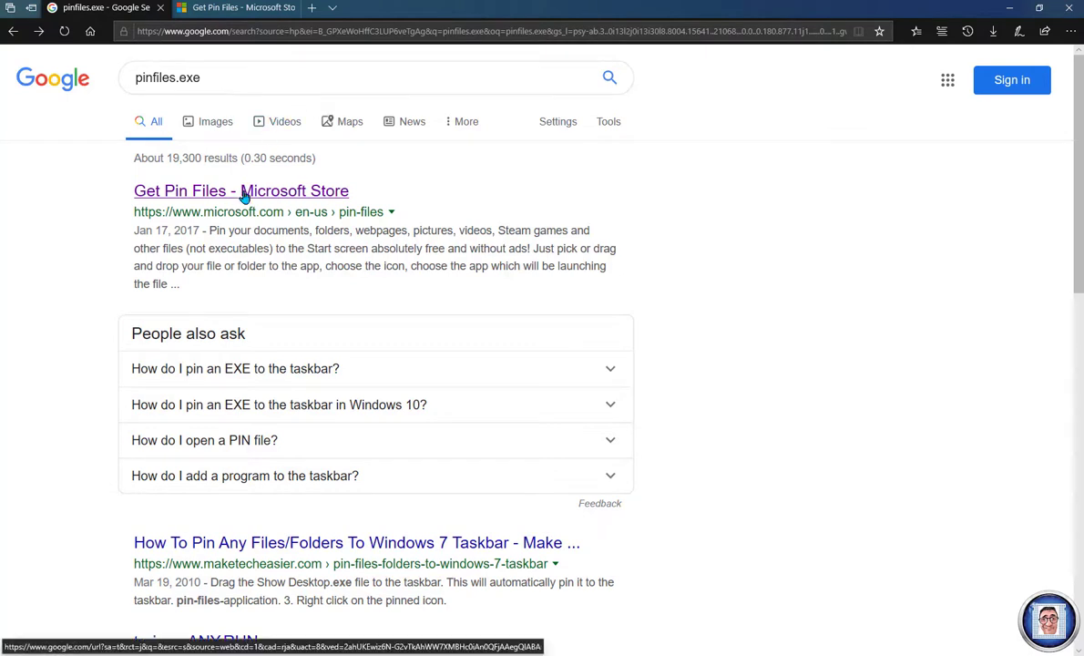
click(247, 11)
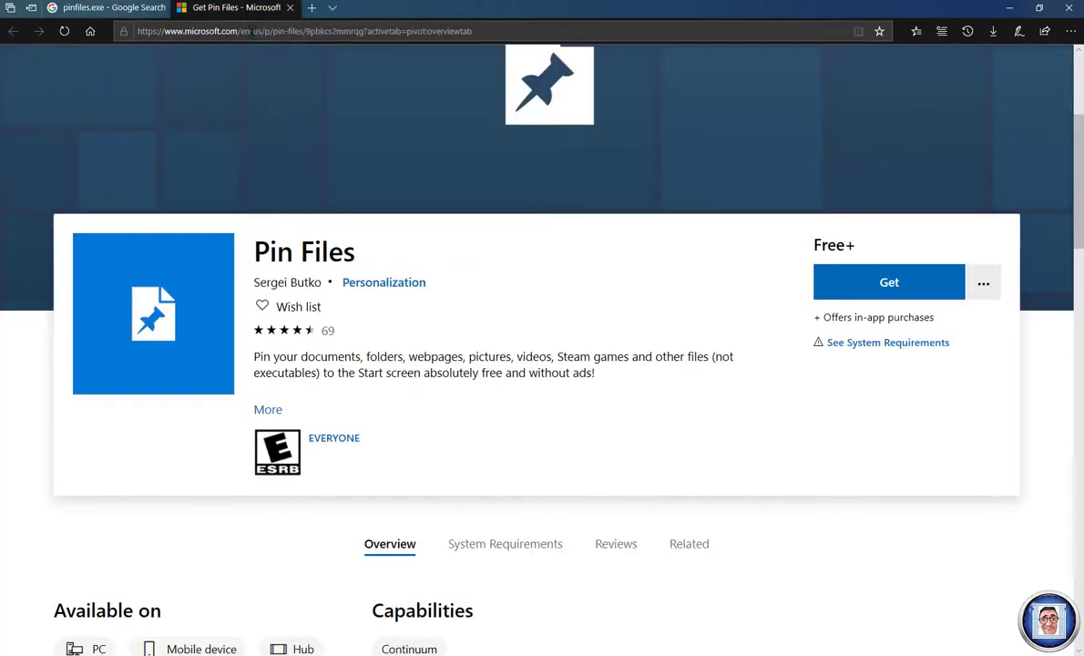
scroll(420, 180, up, 3)
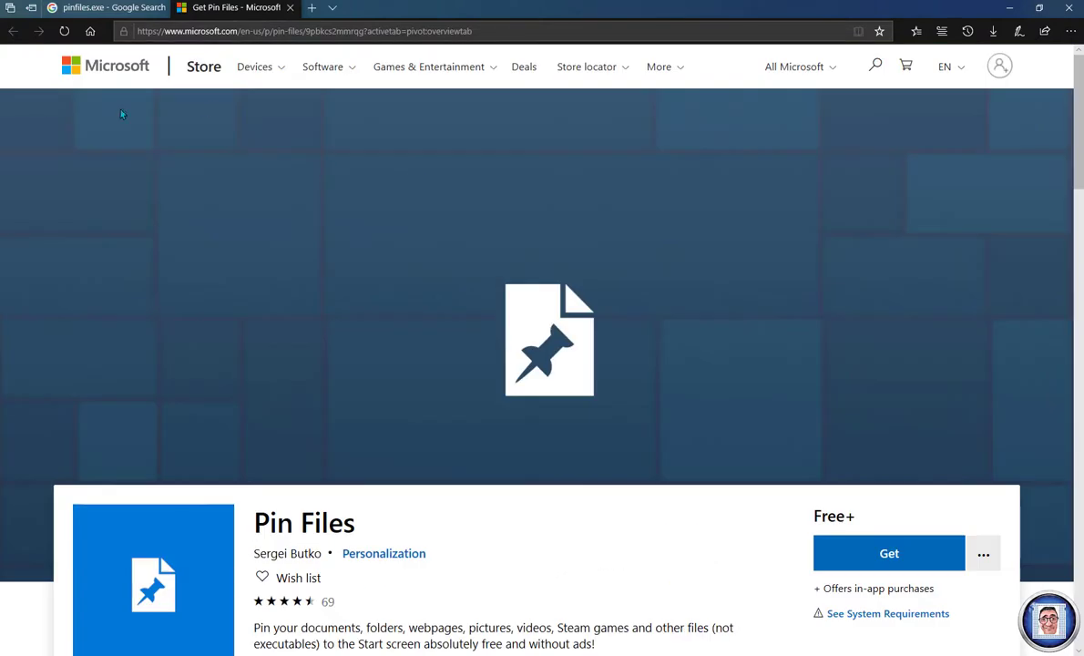
scroll(224, 97, down, 4)
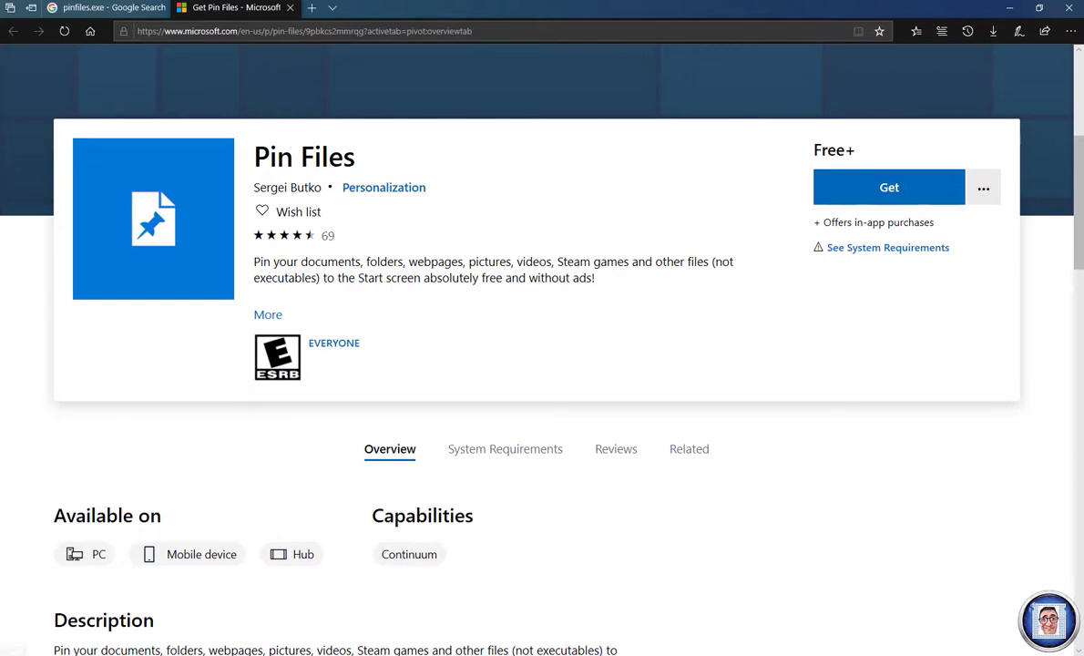
Step: Switch to the Microsoft Store app, search for "pin files" and open the Pin Files app page
click(10, 649)
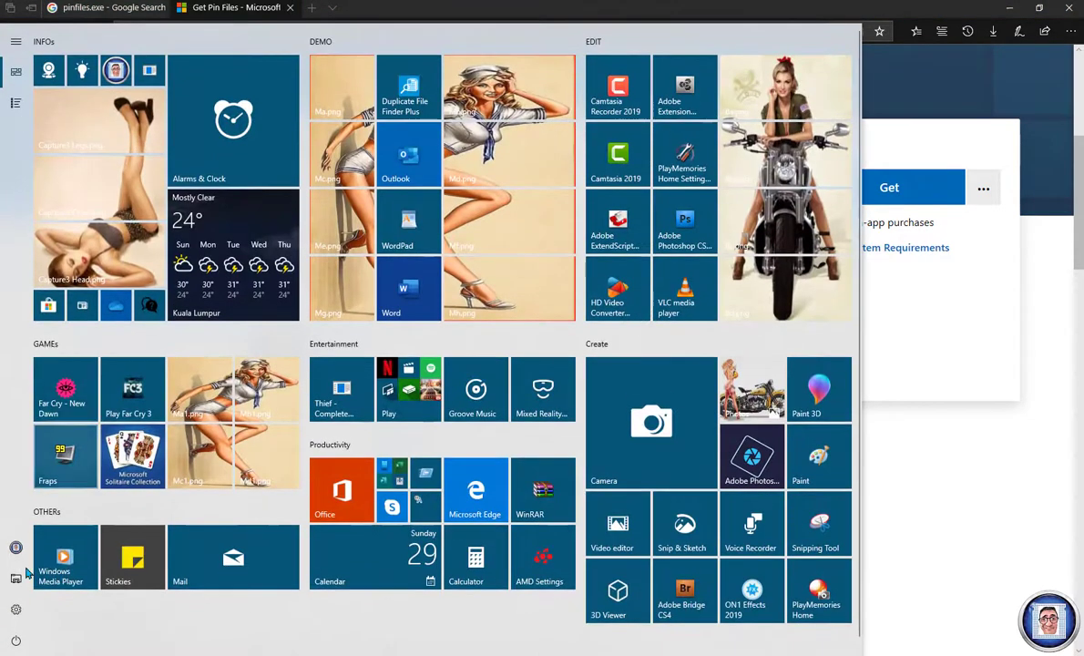
click(46, 310)
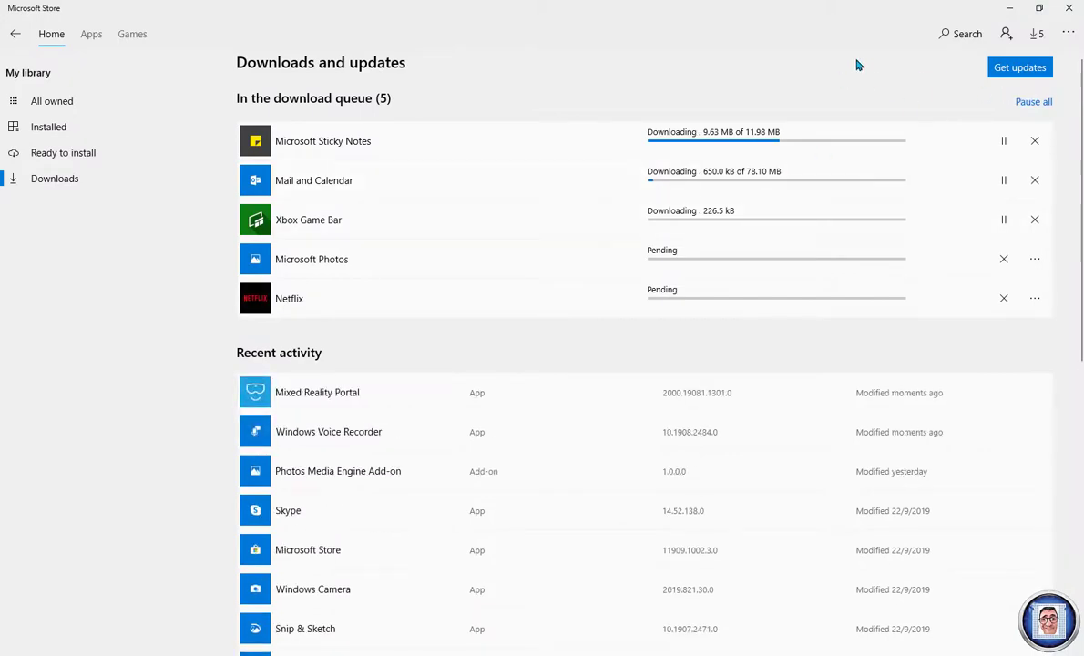
click(962, 33)
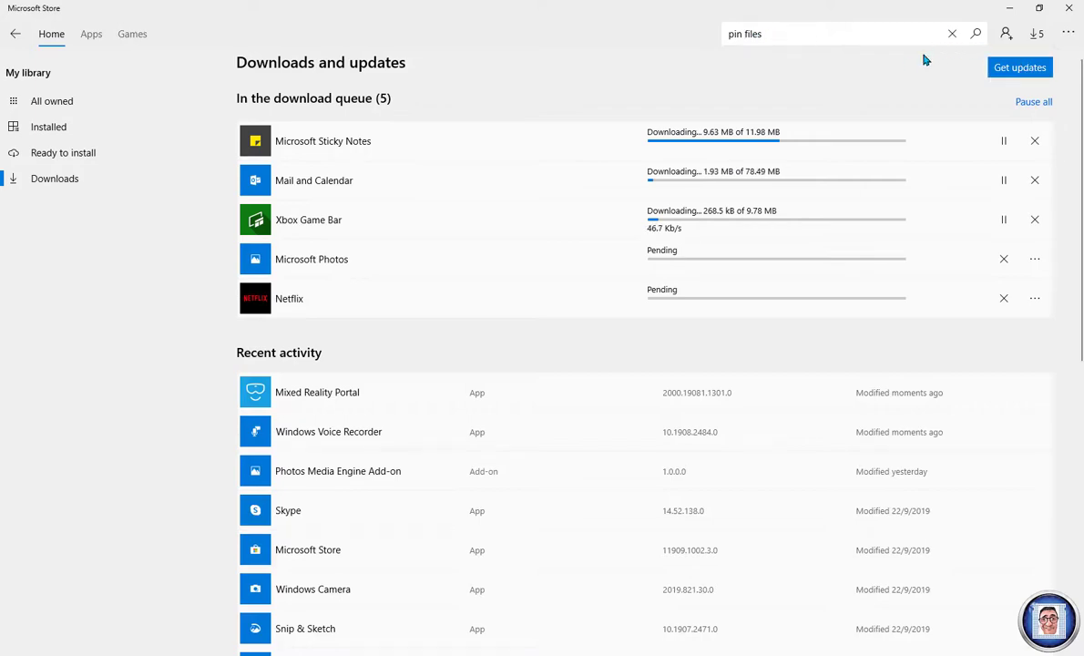
key(Return)
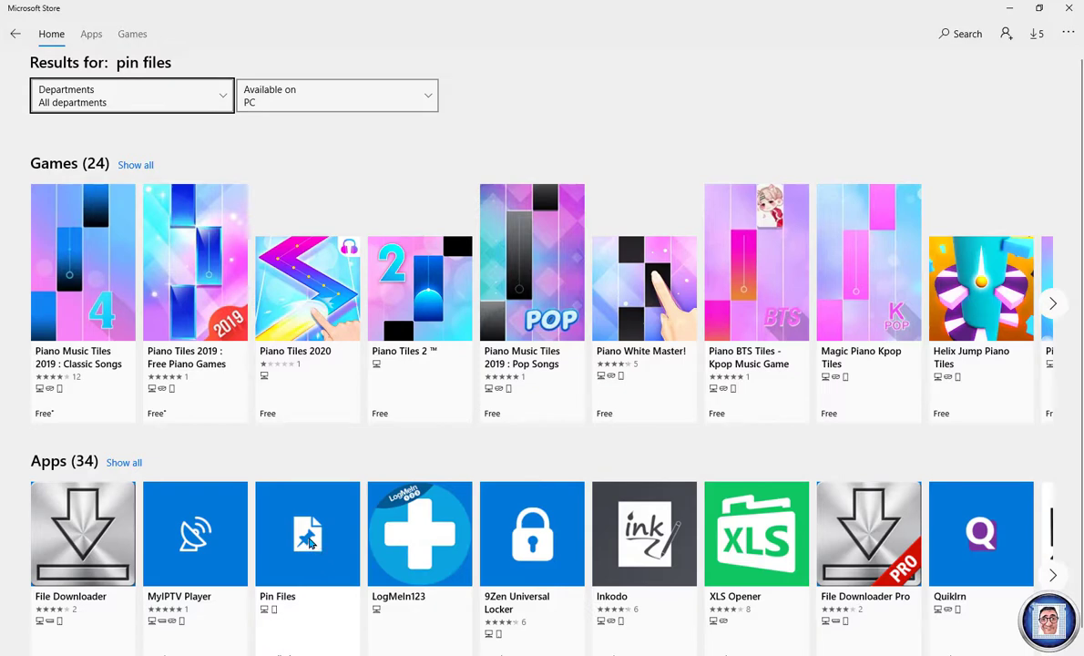
click(310, 542)
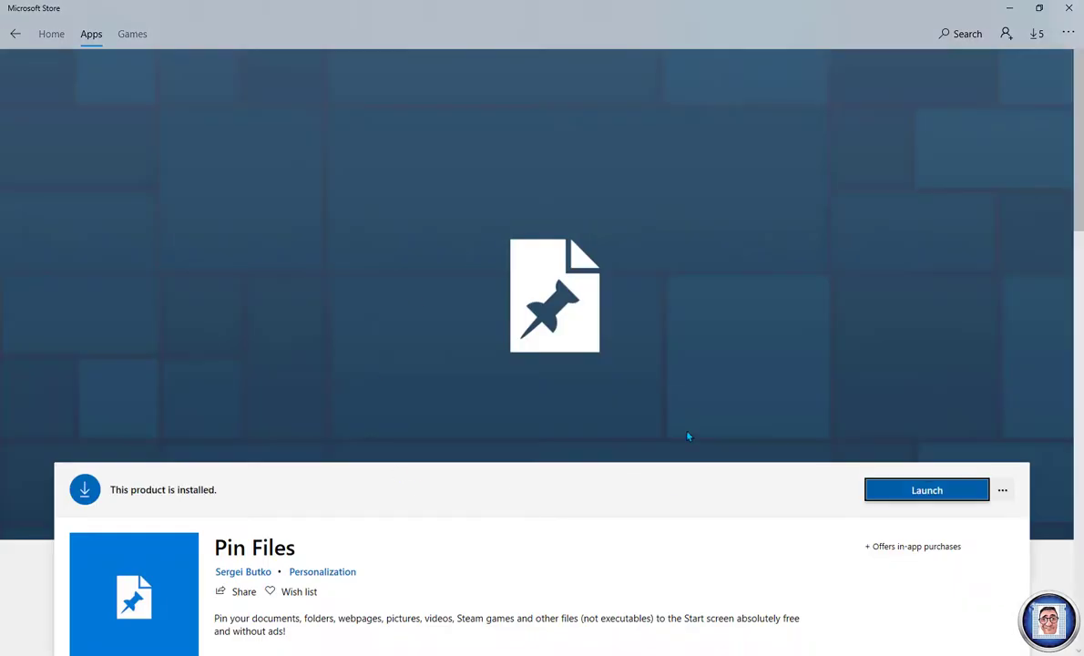
Step: Check the additional install and pin options for Pin Files, and launch the app
scroll(614, 388, down, 3)
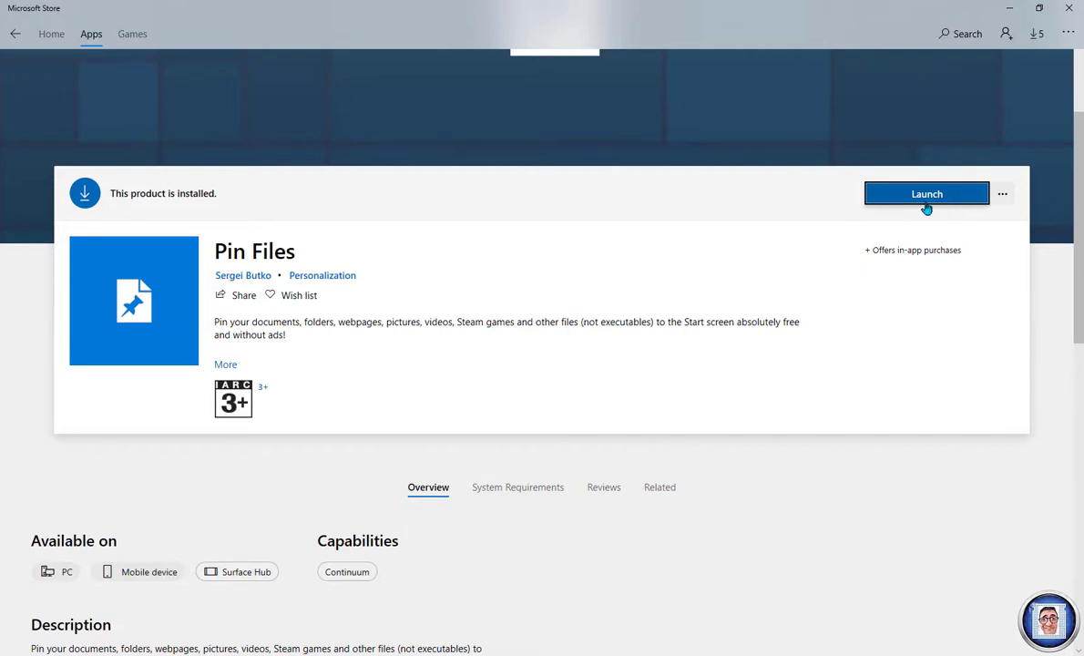
click(1006, 198)
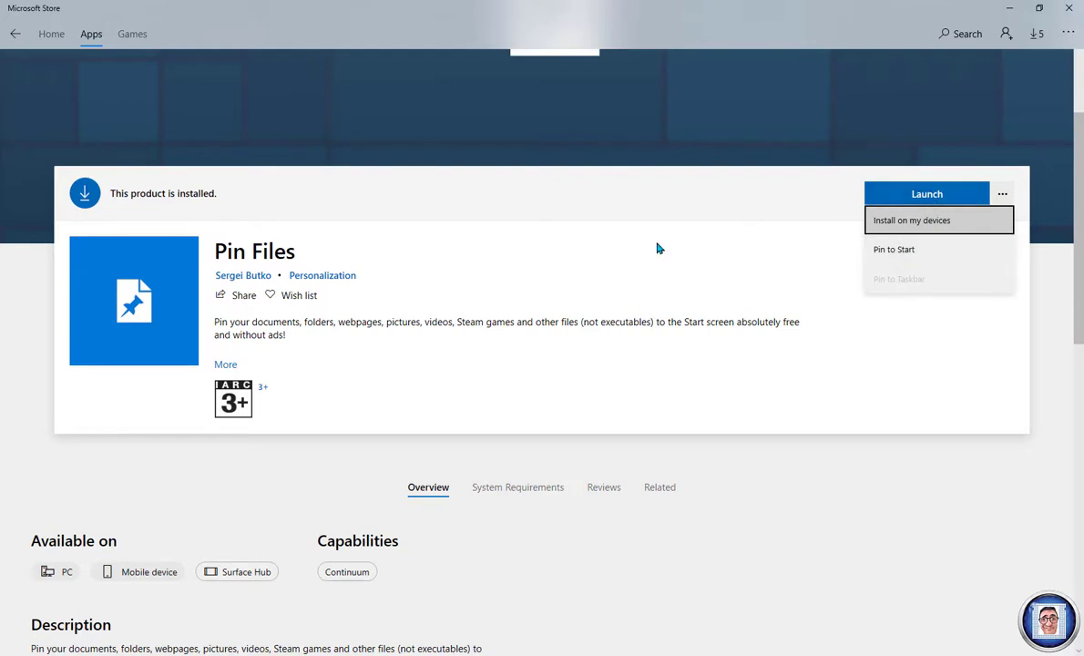
click(875, 191)
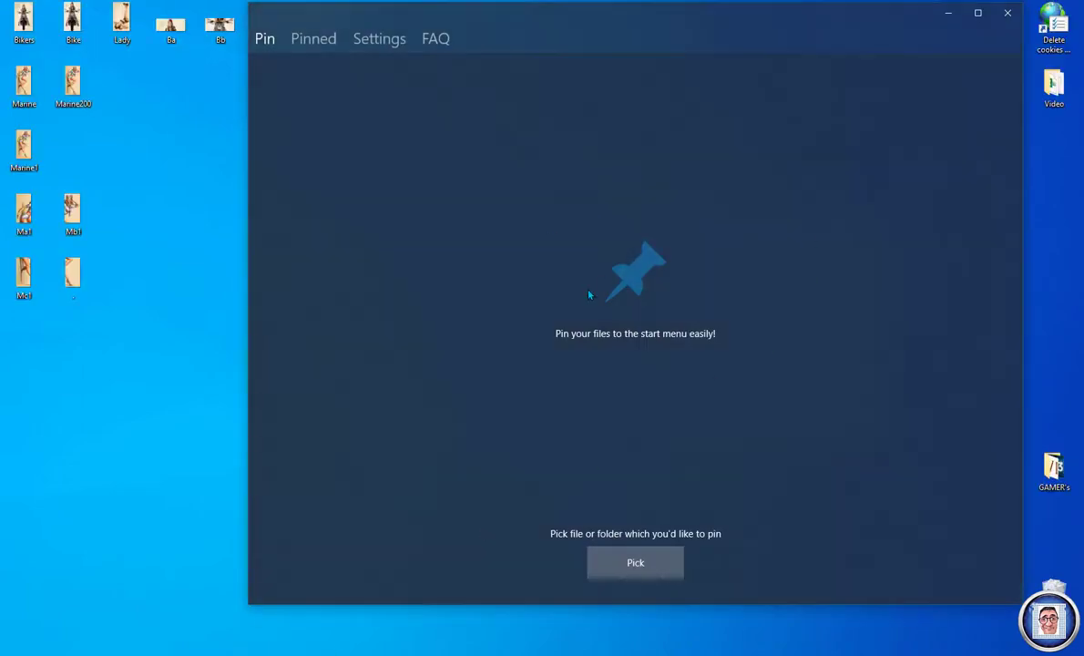
Step: Pick the image file Me from the Desktop folder as the item to pin
click(637, 567)
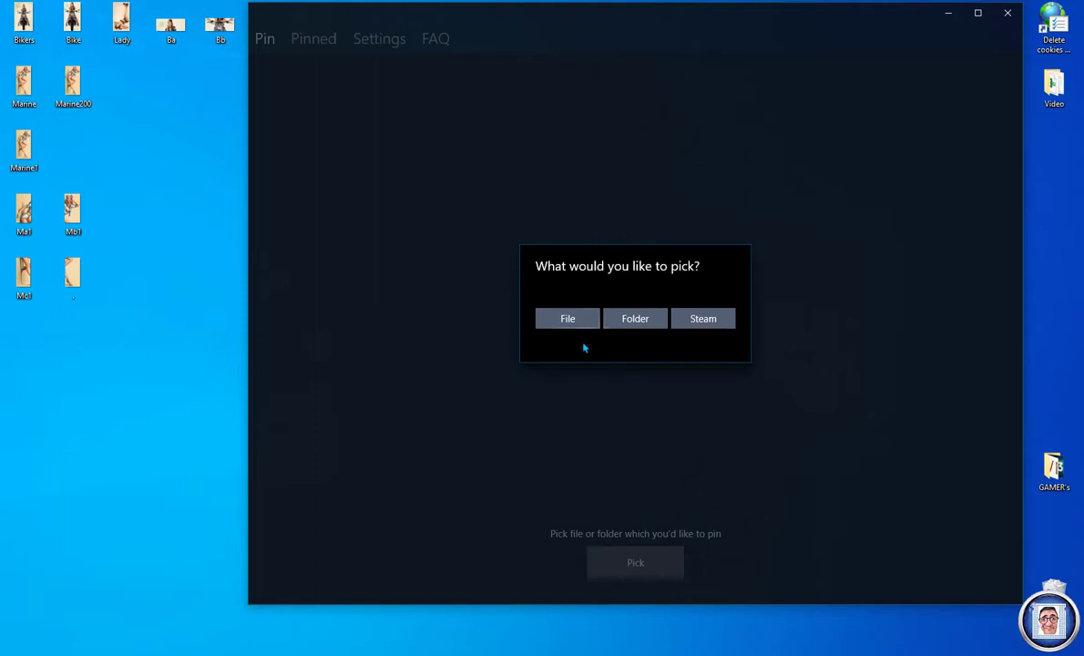
click(566, 318)
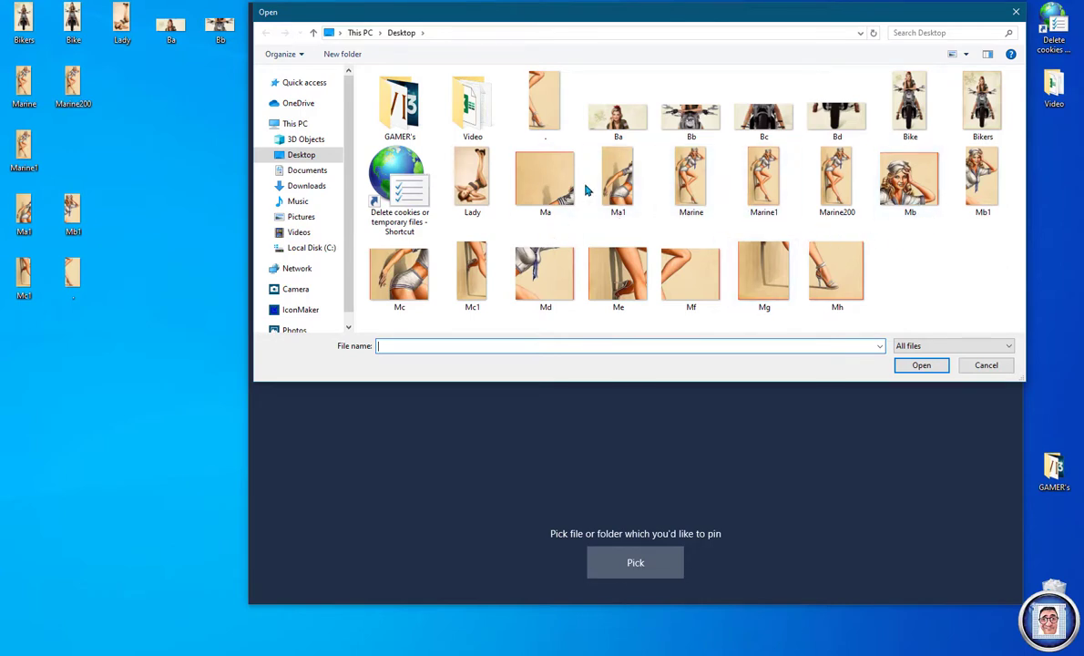
click(587, 257)
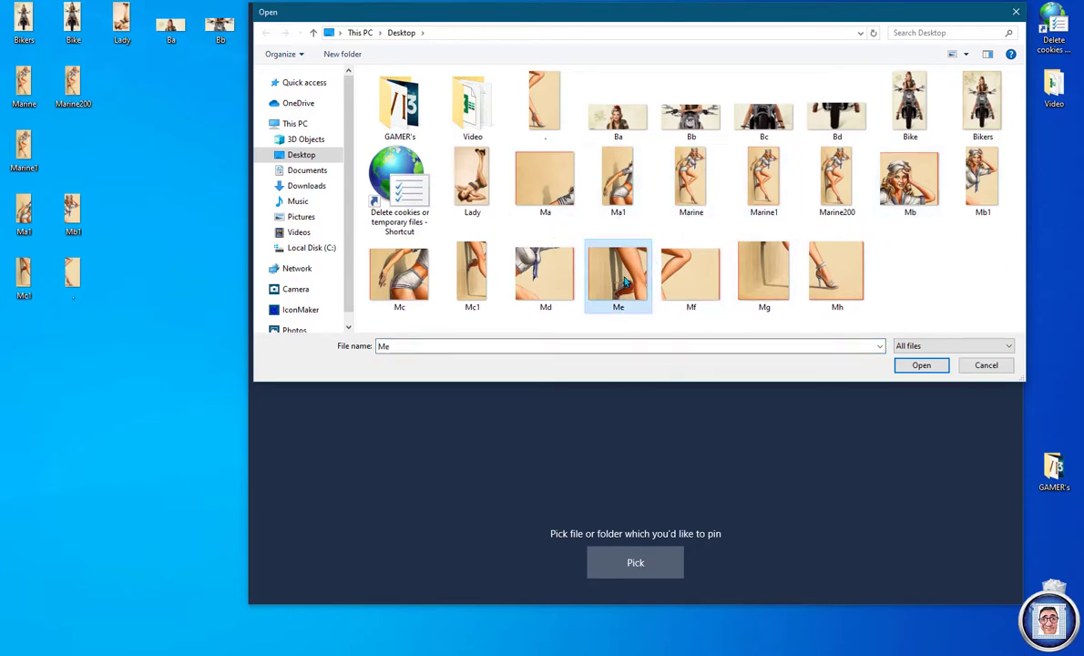
click(920, 365)
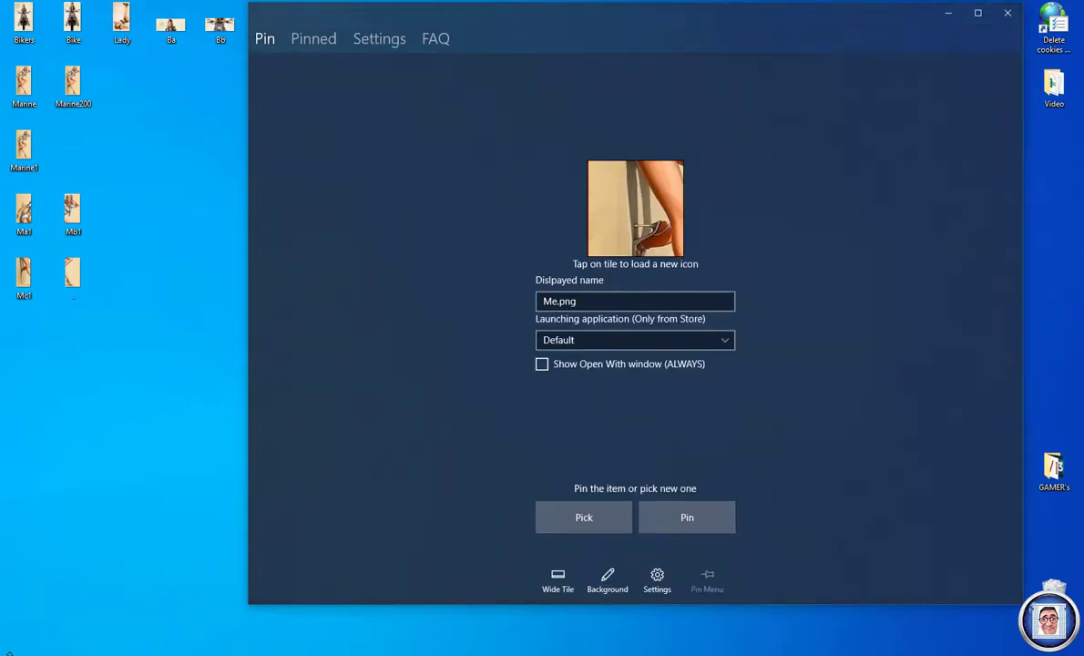
Step: Unpin the existing Me.png tile from the DEMO group of the Start menu and return to Pin Files
click(8, 654)
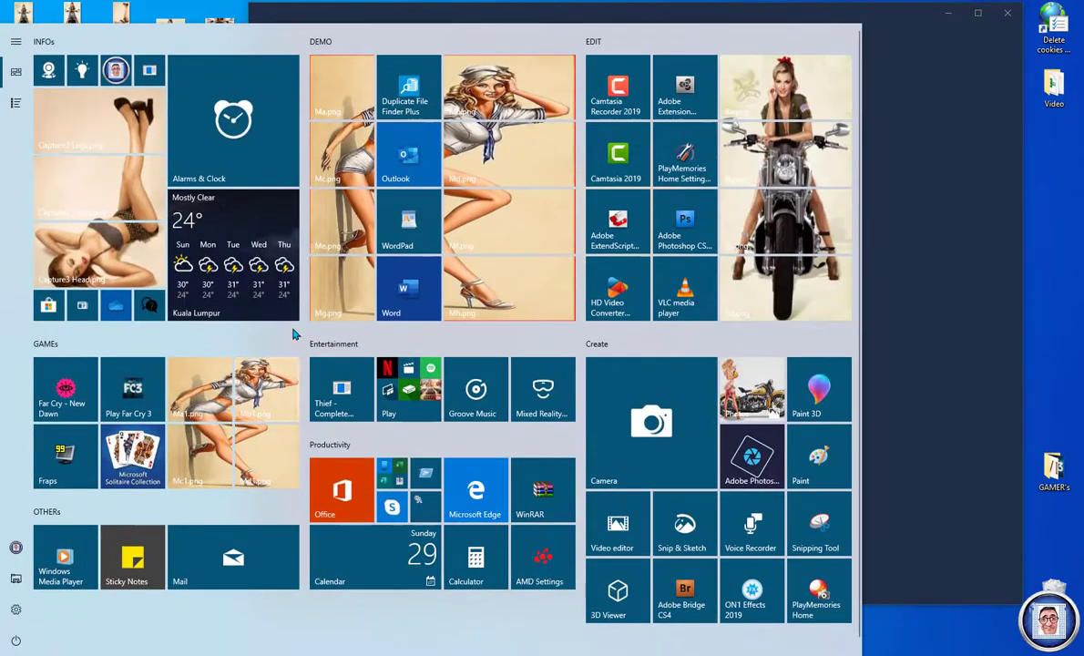
click(947, 298)
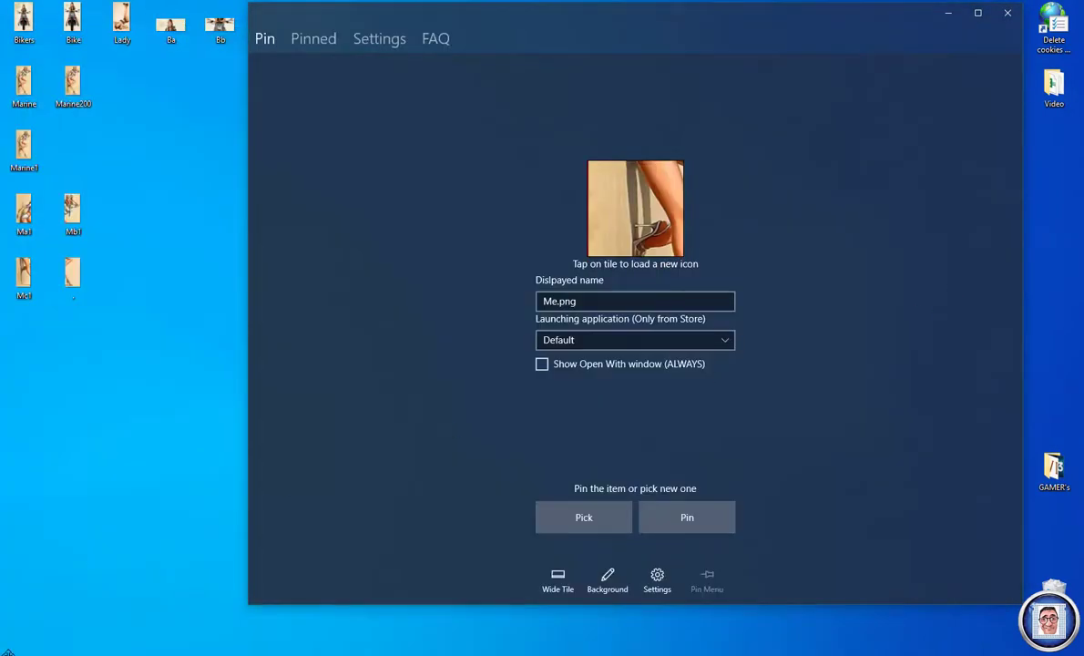
click(7, 654)
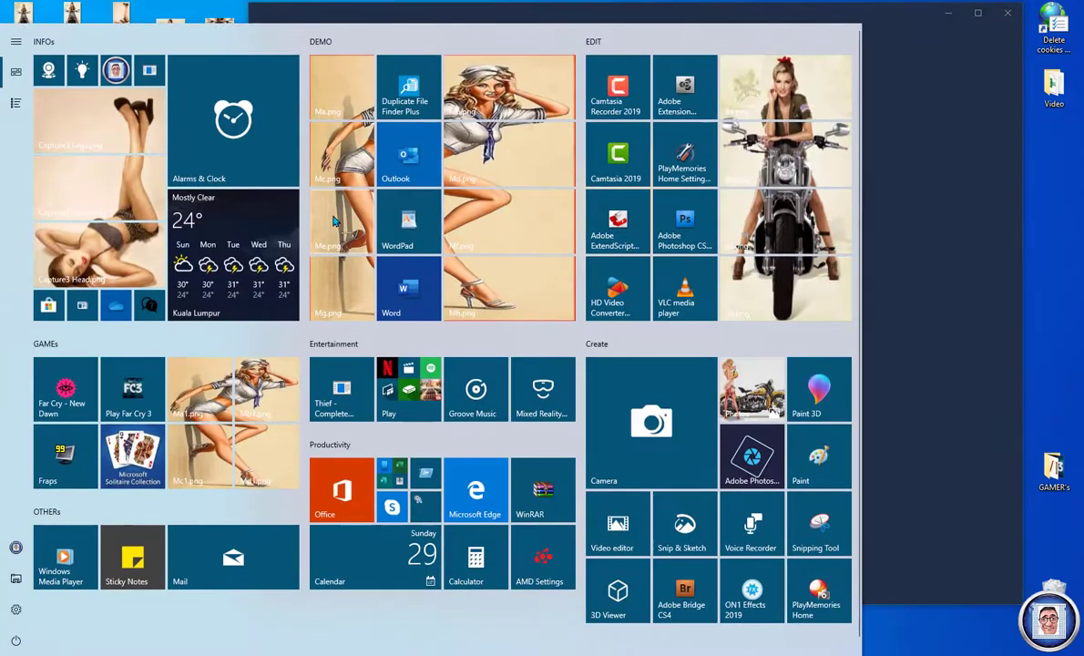
right_click(334, 222)
click(373, 226)
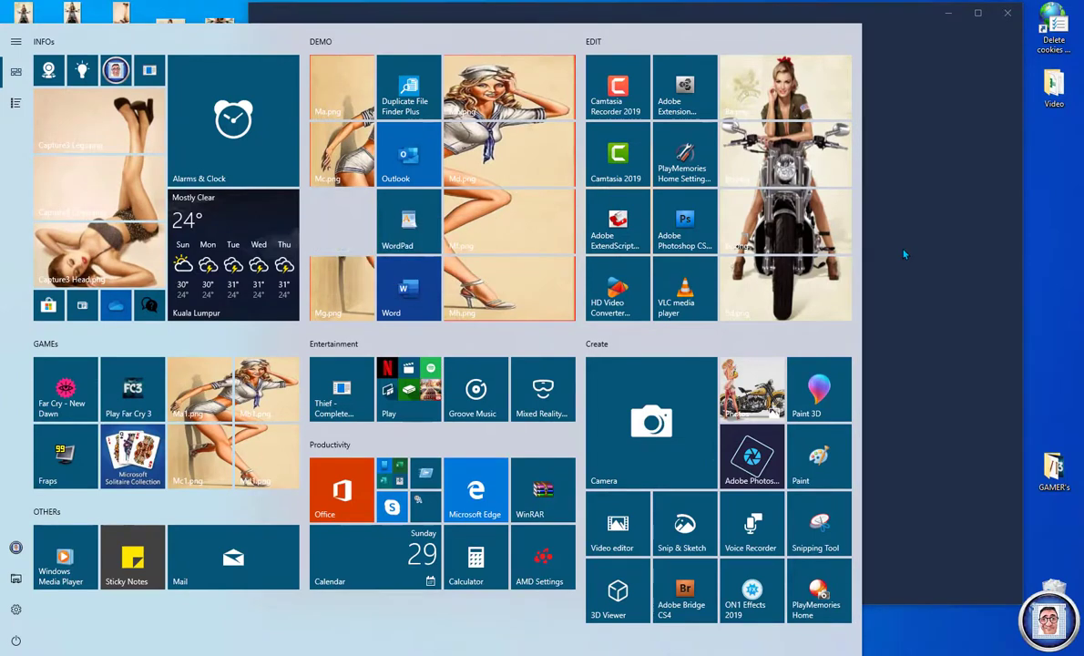
click(902, 260)
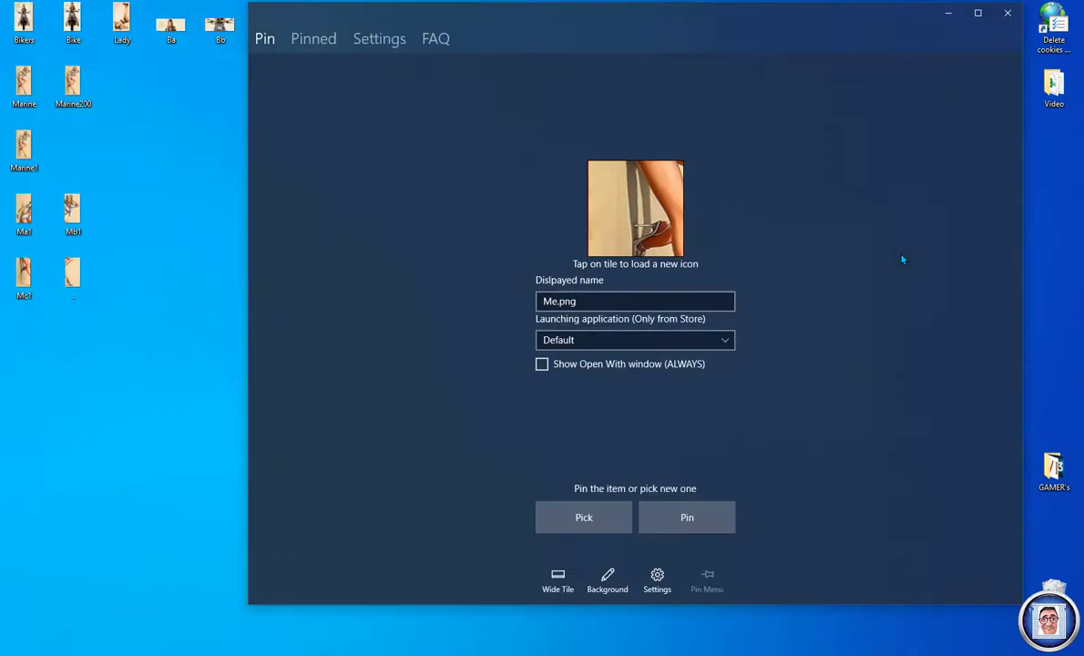
Step: Switch the Me.png tile preview to the wide icon and set its icon stretch to Fill
click(560, 578)
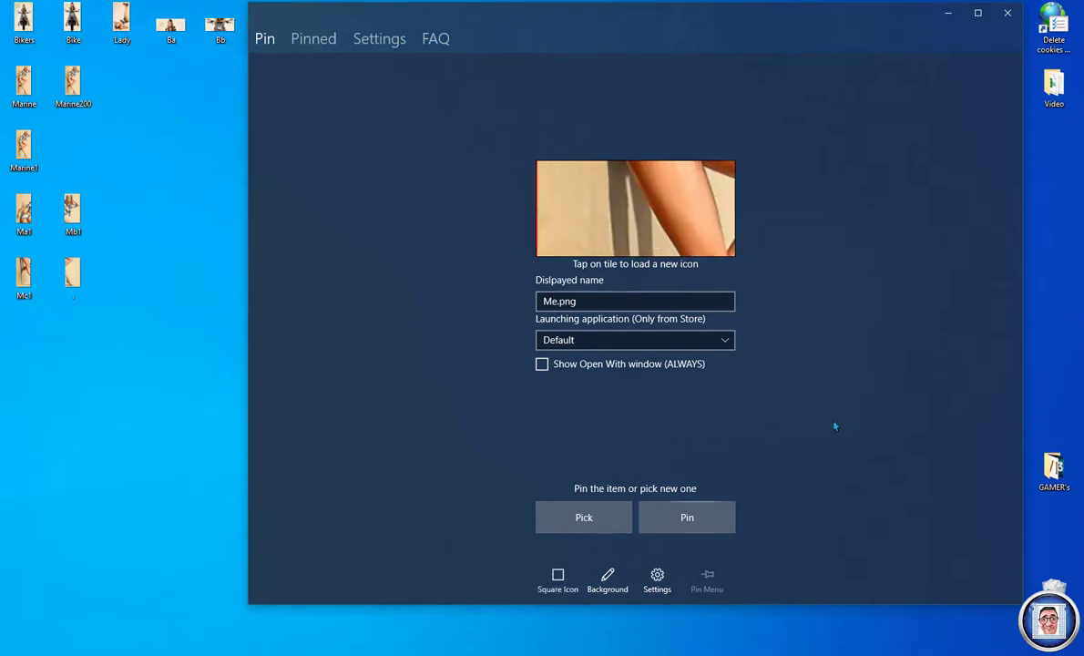
click(557, 579)
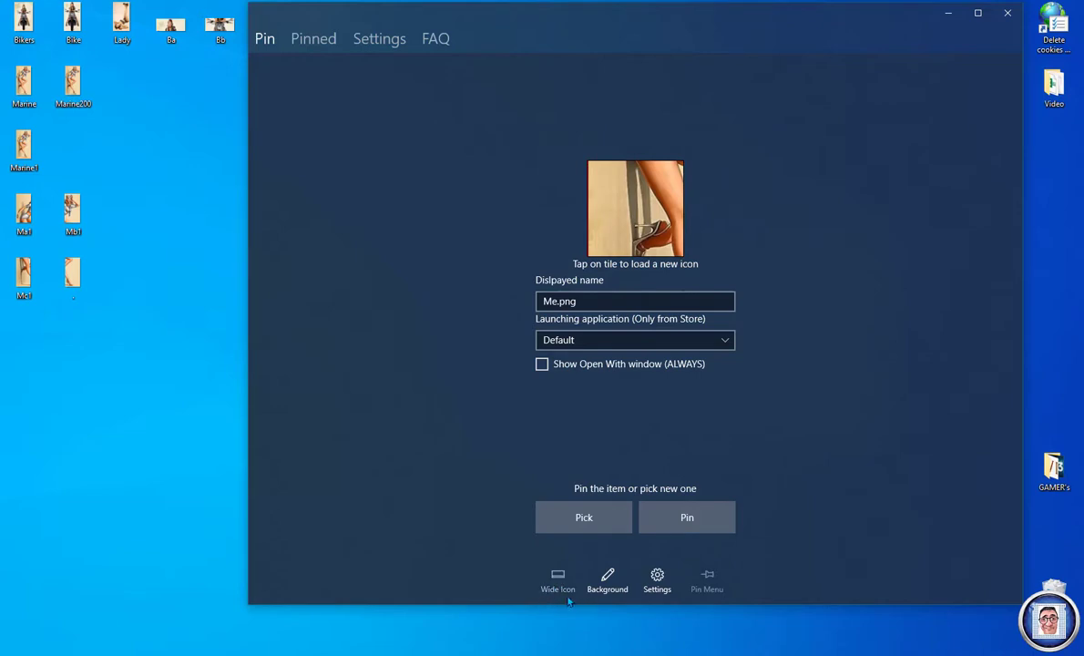
click(559, 576)
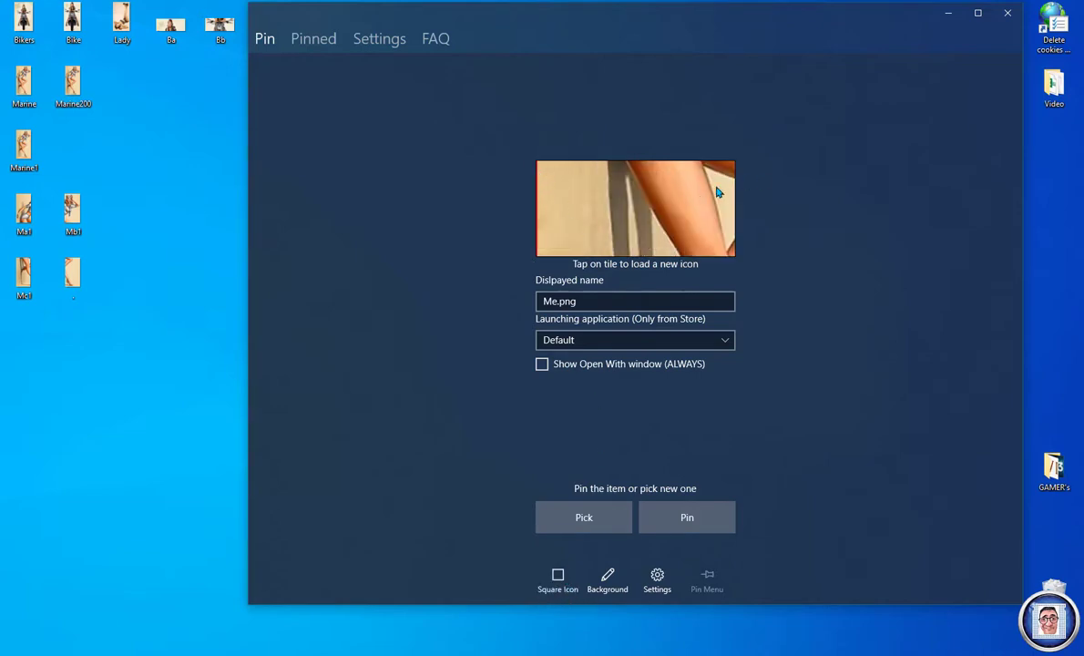
click(657, 575)
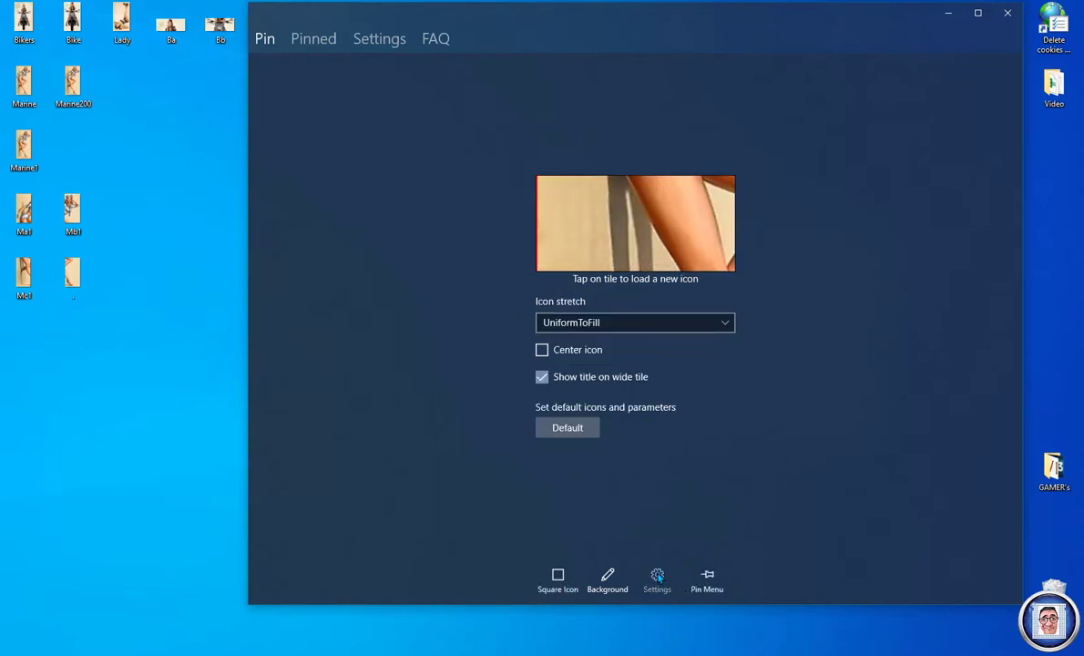
click(727, 326)
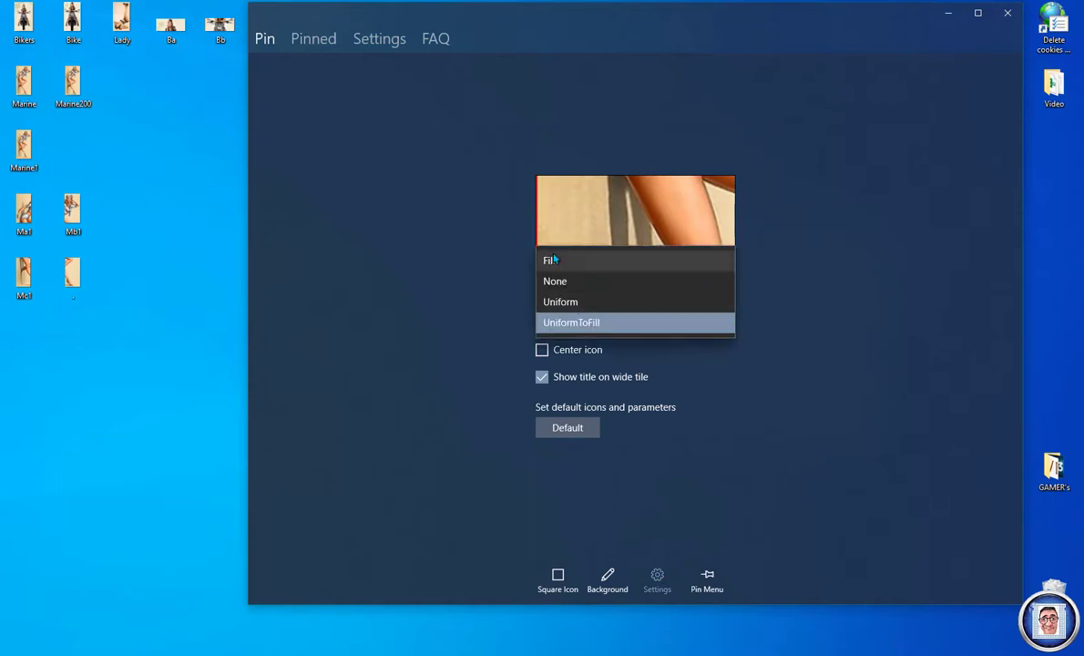
click(551, 262)
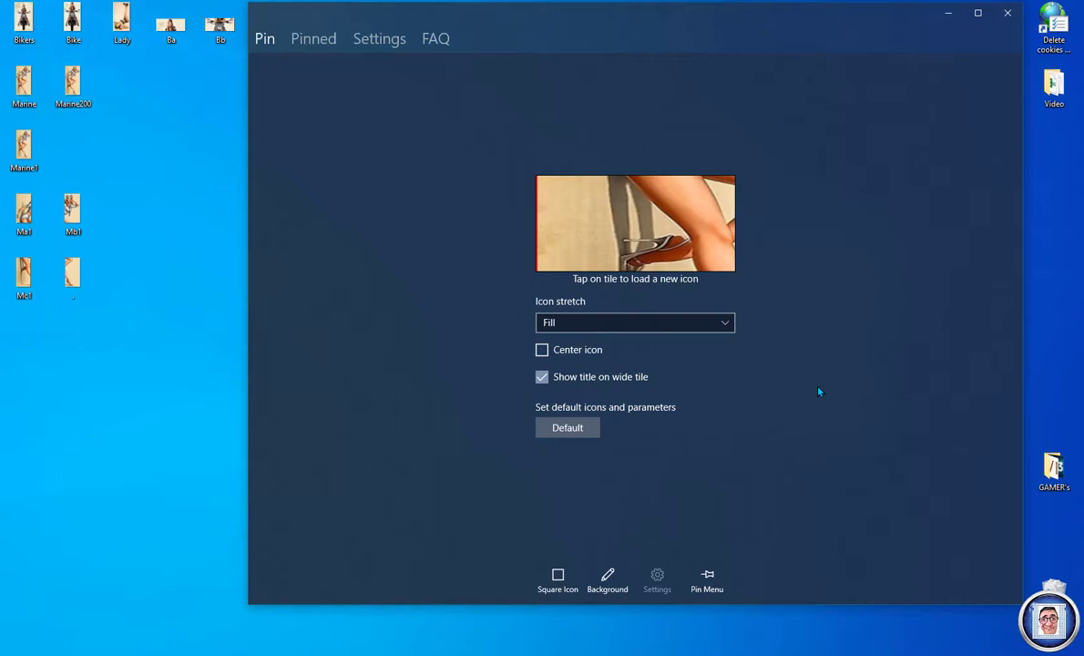
Step: Make the tile's background transparent and return to the pin options for Me.png
click(608, 579)
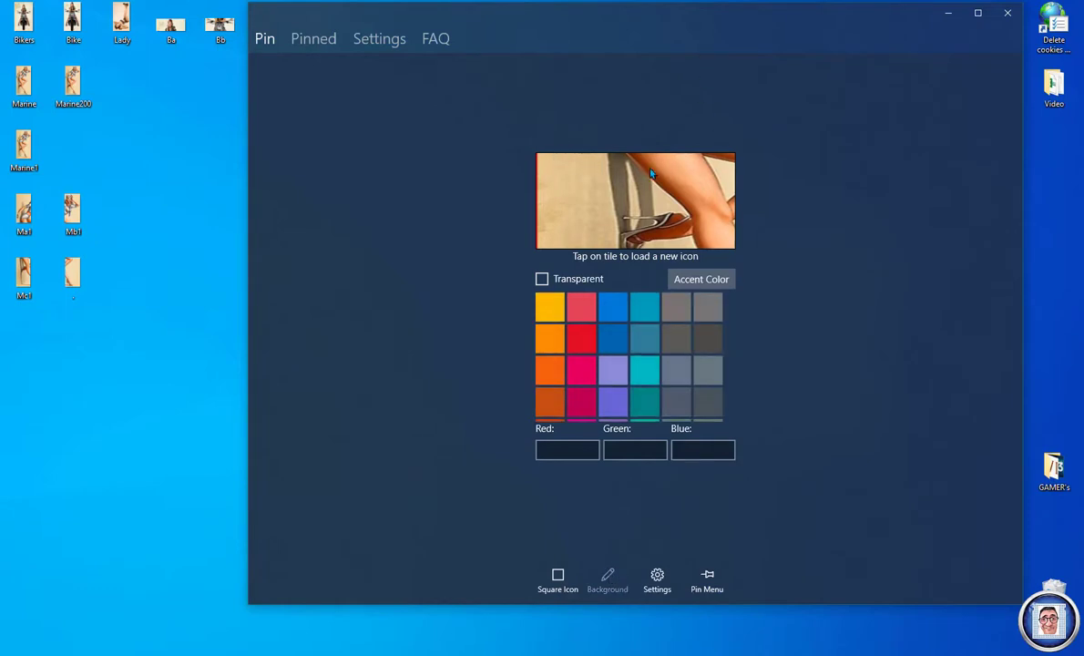
click(542, 281)
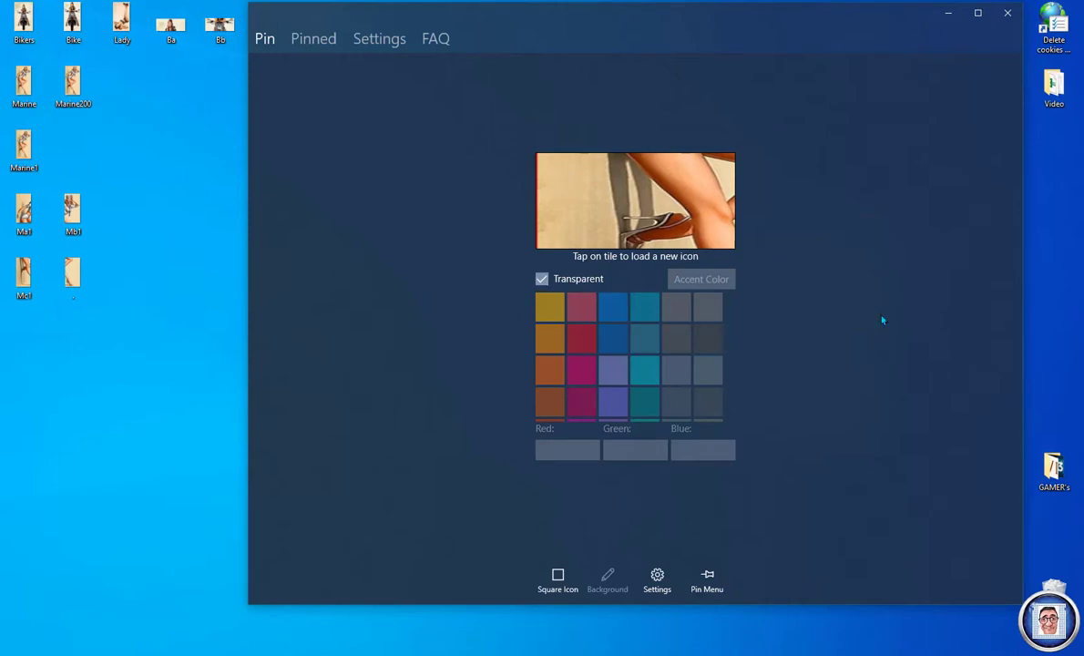
click(709, 578)
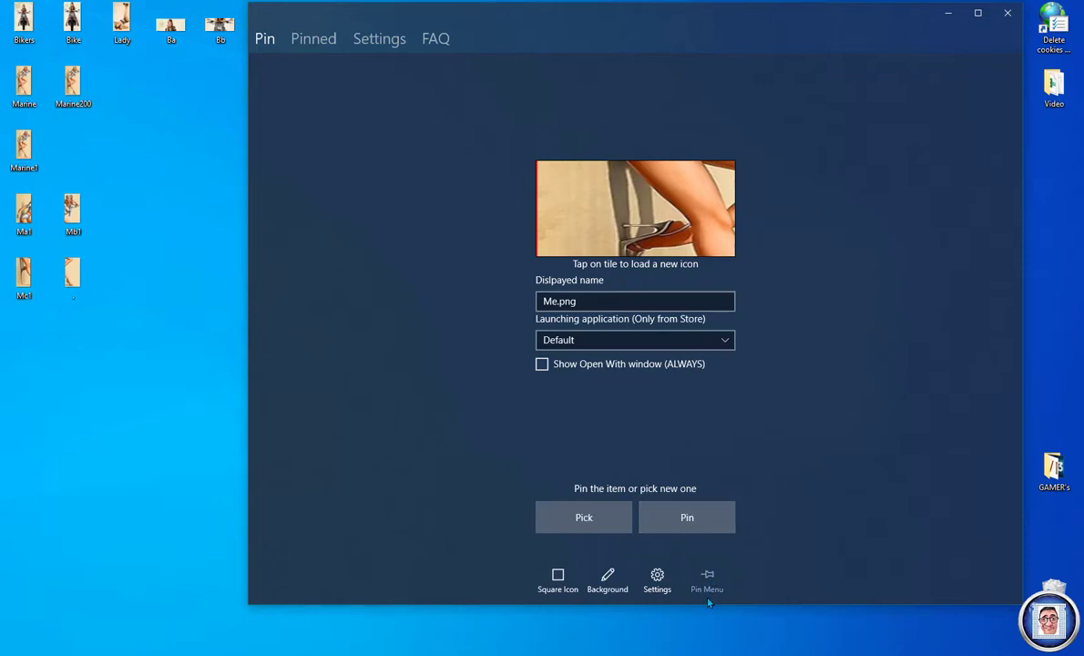
Step: Pin the Me.png tile to Start and move it into the DEMO group's gap between the Mc.png and Mg.png tiles
click(698, 517)
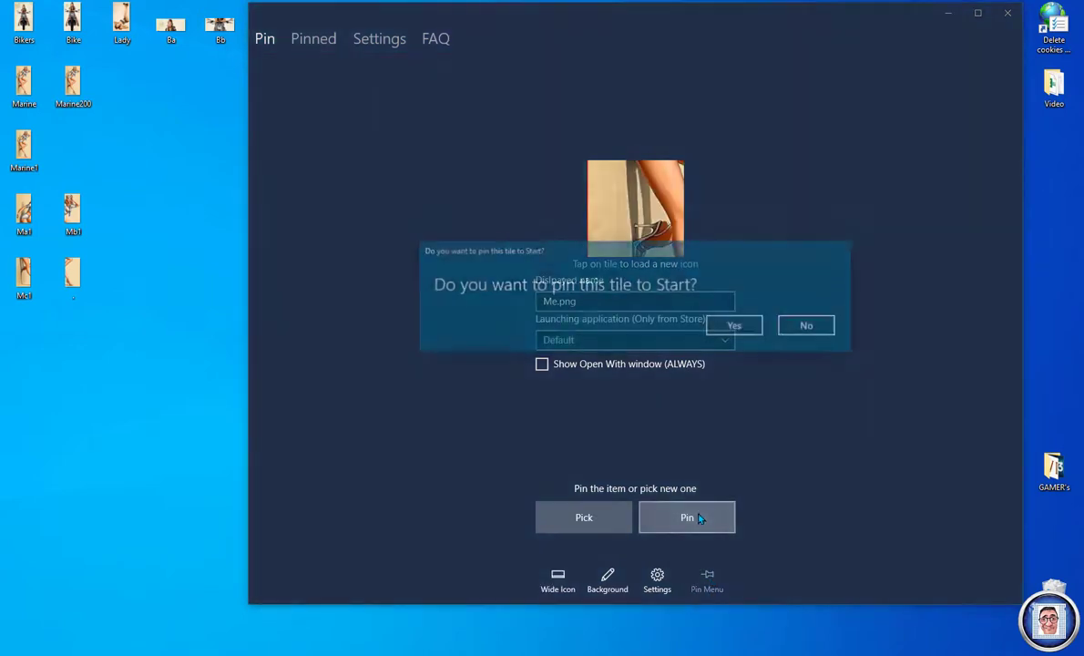
click(750, 332)
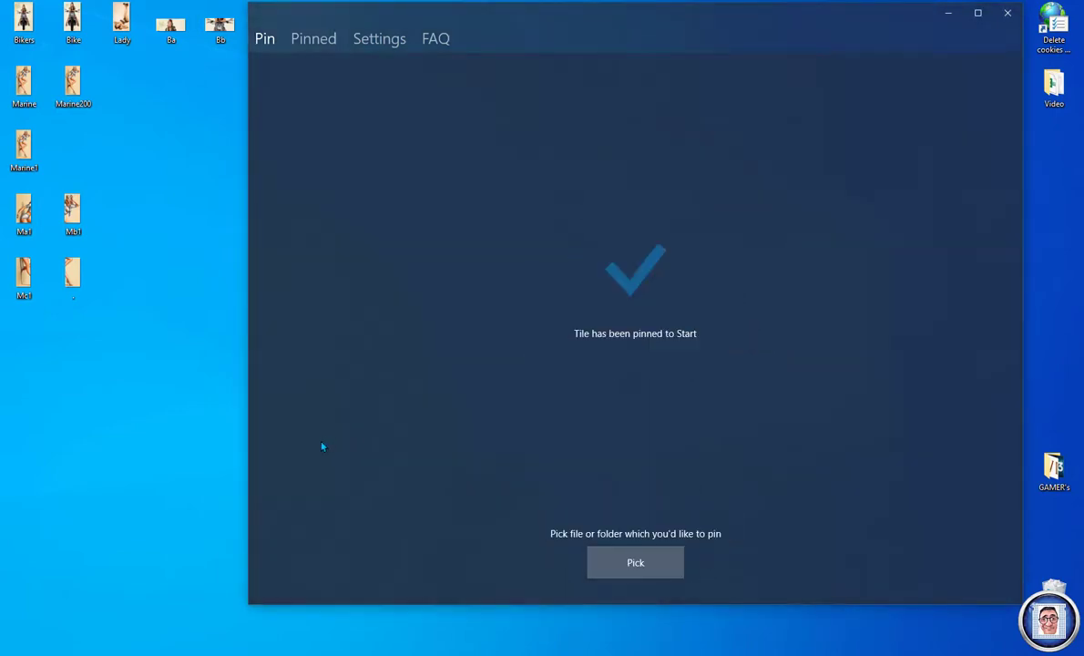
click(9, 649)
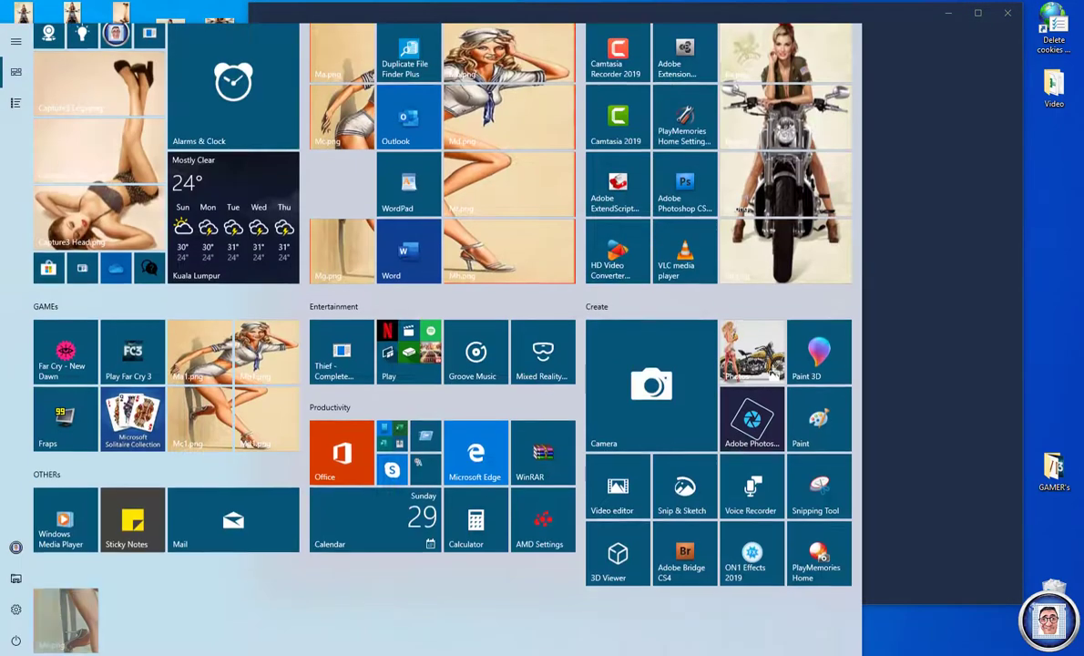
drag(61, 618, 354, 224)
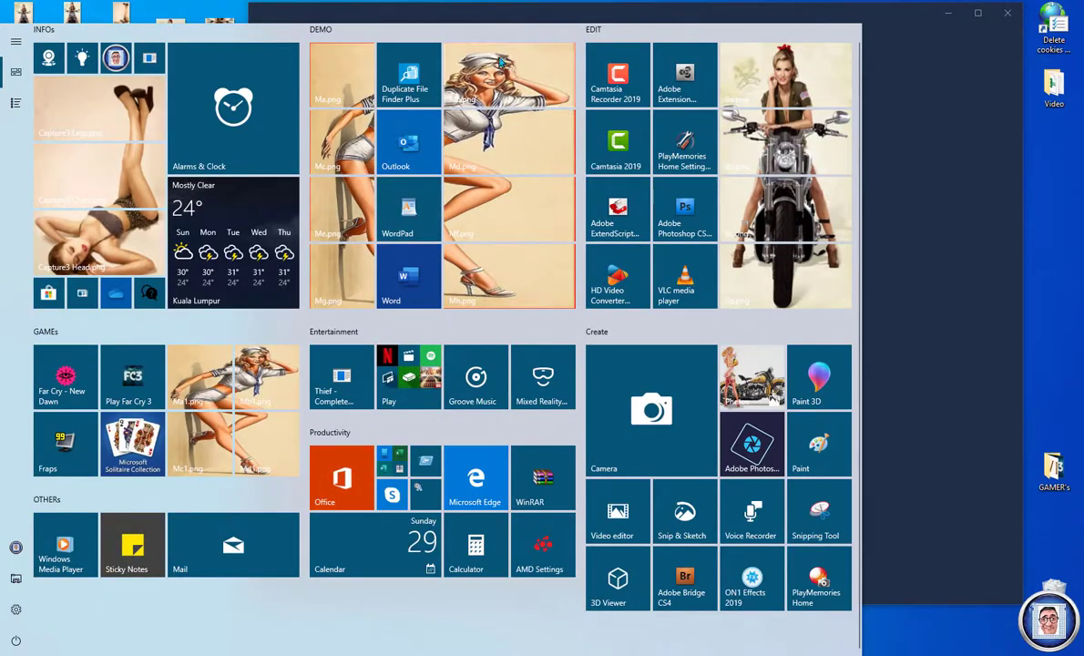
Step: Resize the Mb.png and Md.png tiles in the DEMO group to Small and stack Md.png directly beneath Mb.png
right_click(511, 85)
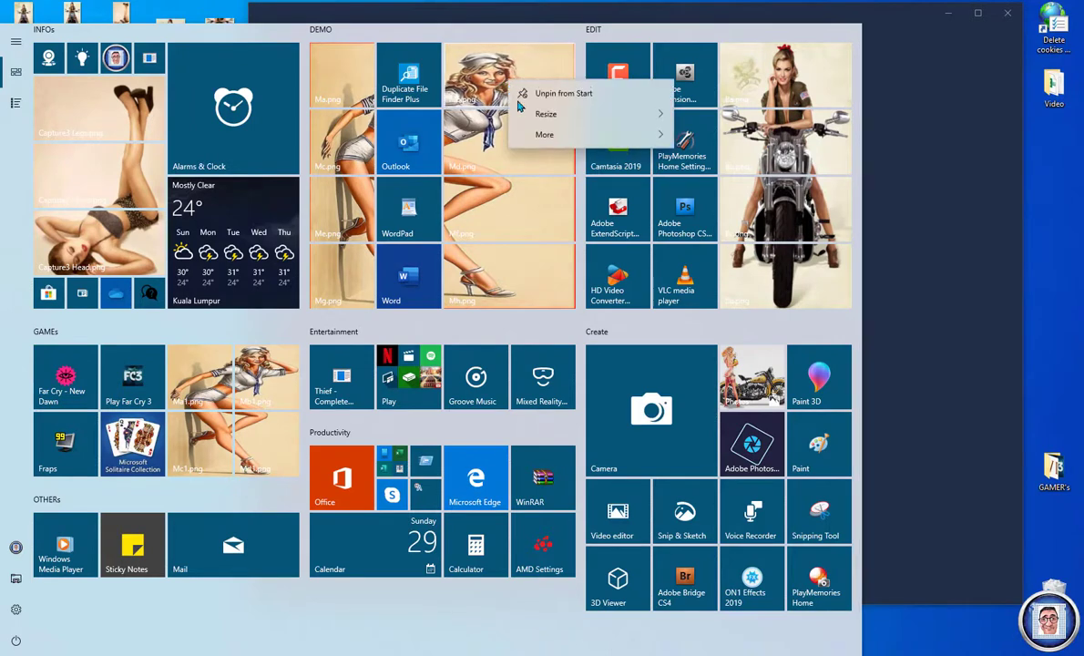
mouse_move(628, 114)
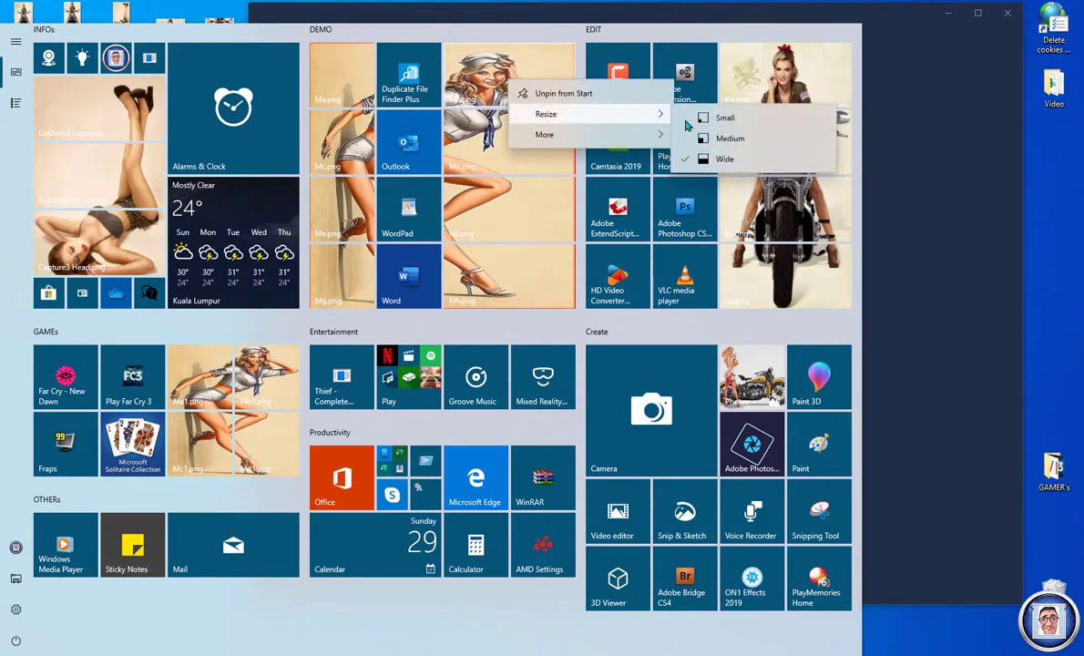
click(733, 138)
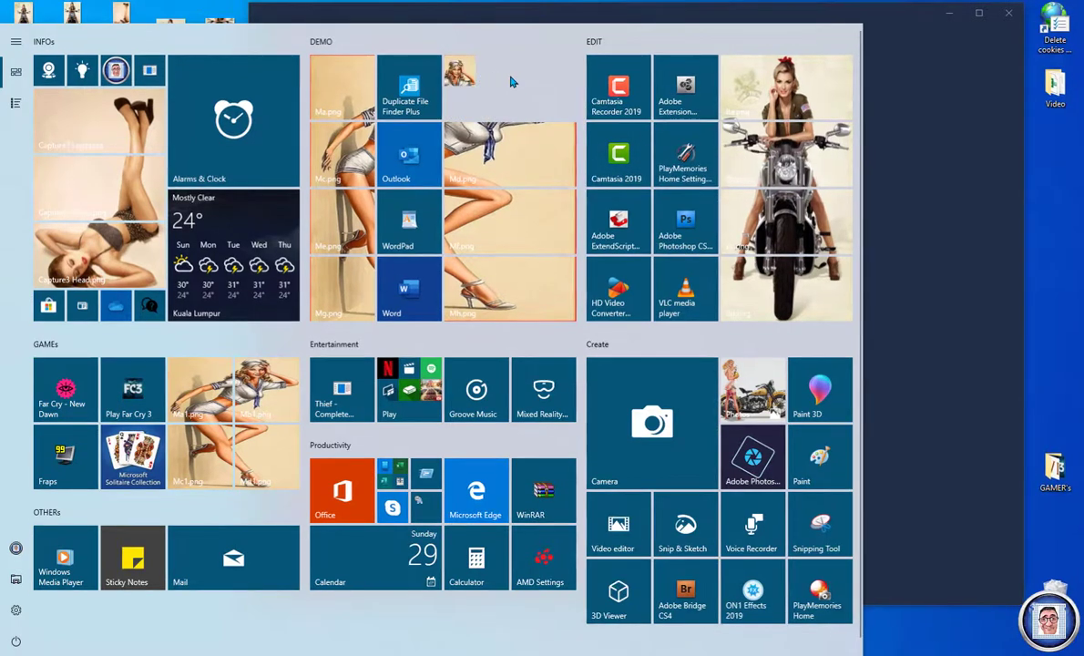
right_click(504, 142)
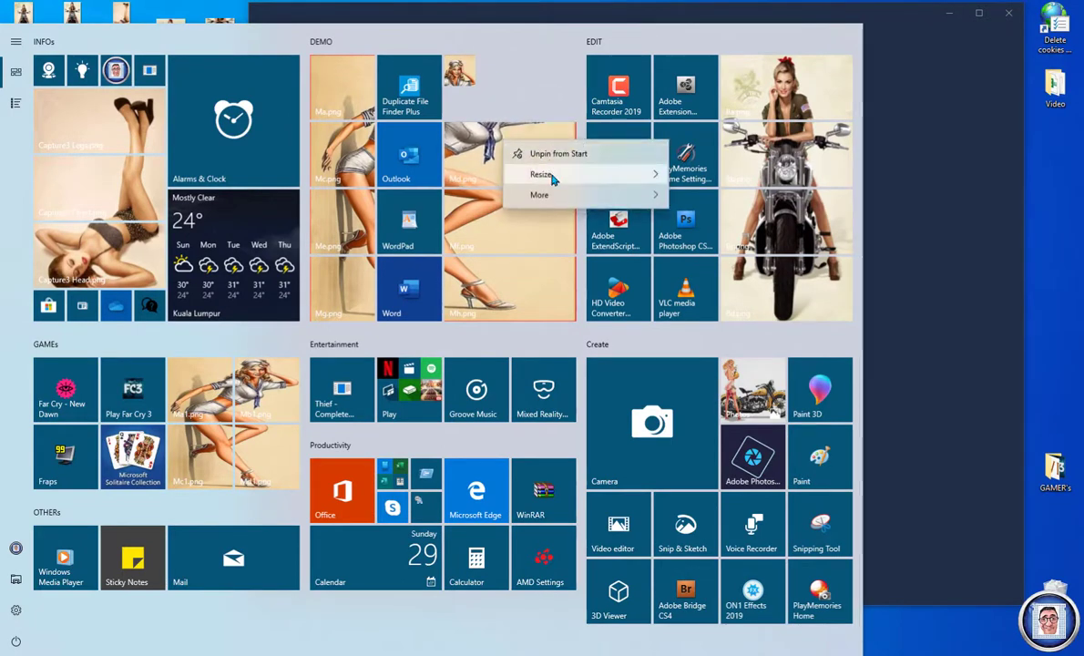
mouse_move(546, 174)
click(696, 177)
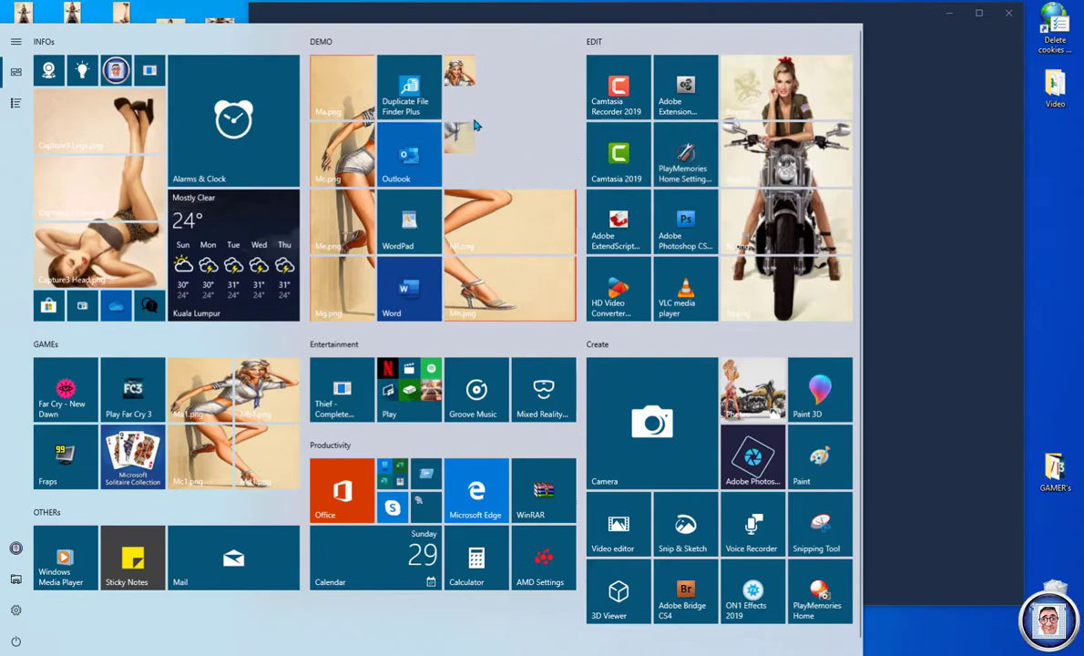
drag(421, 117, 466, 117)
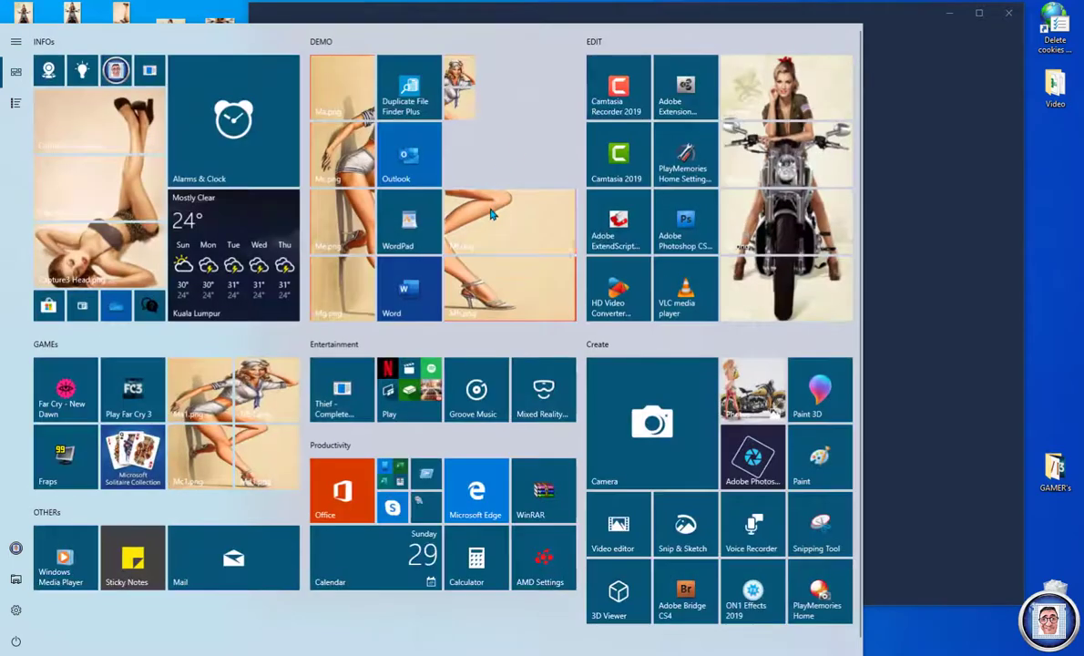
Step: Resize the Mf.png and Mh.png tiles to Small and stack them in order beneath the small Md.png tile
right_click(497, 212)
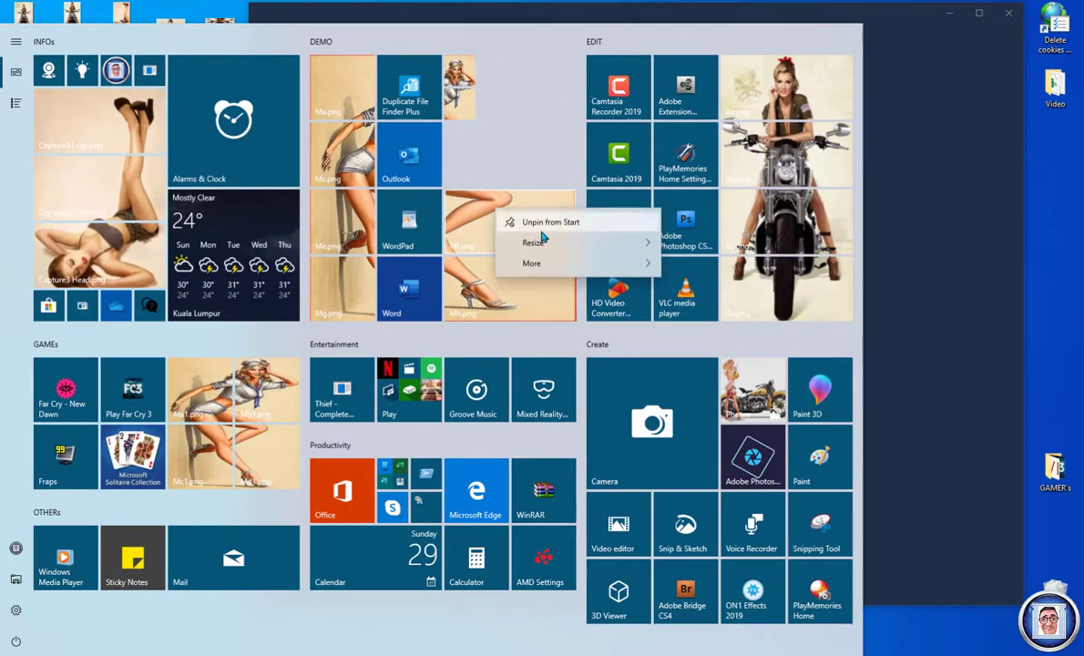
mouse_move(542, 243)
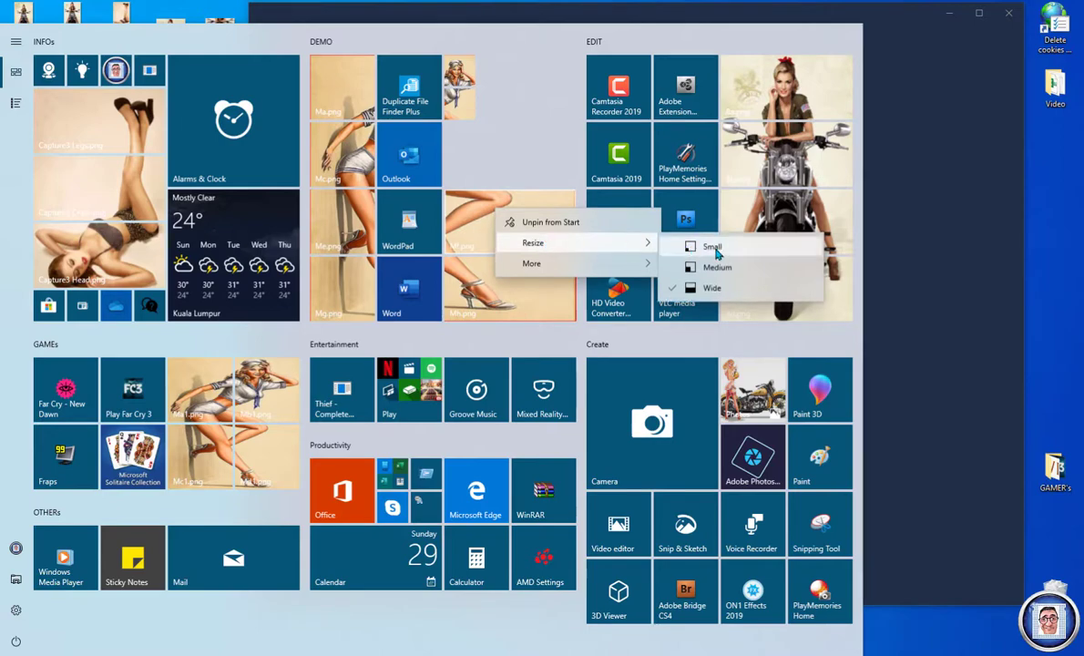
click(715, 252)
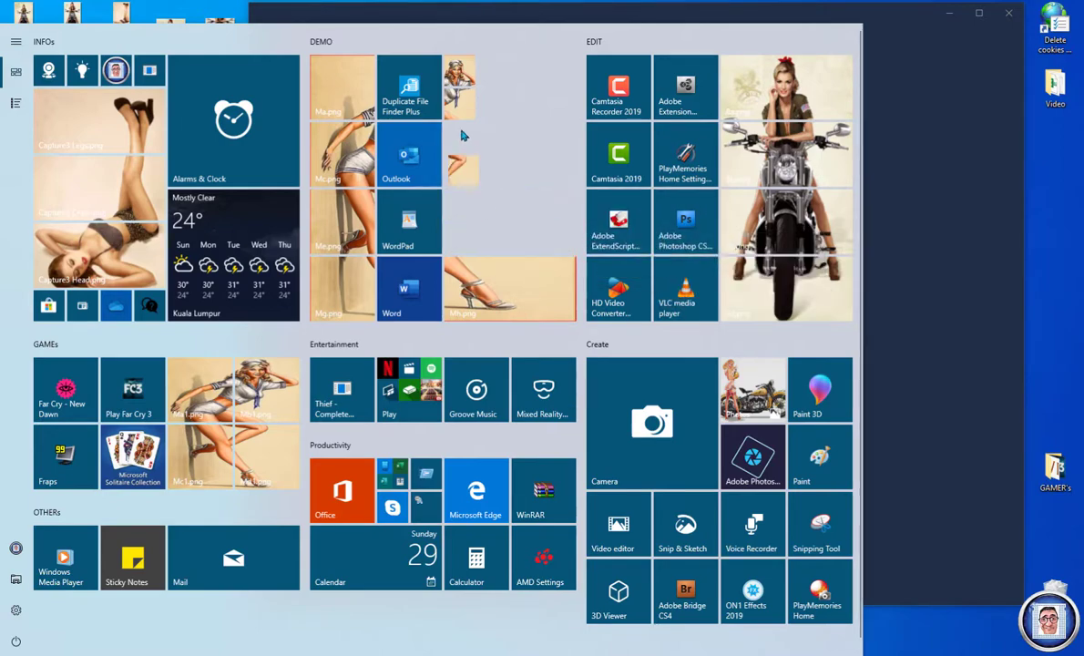
drag(462, 169, 460, 136)
right_click(483, 284)
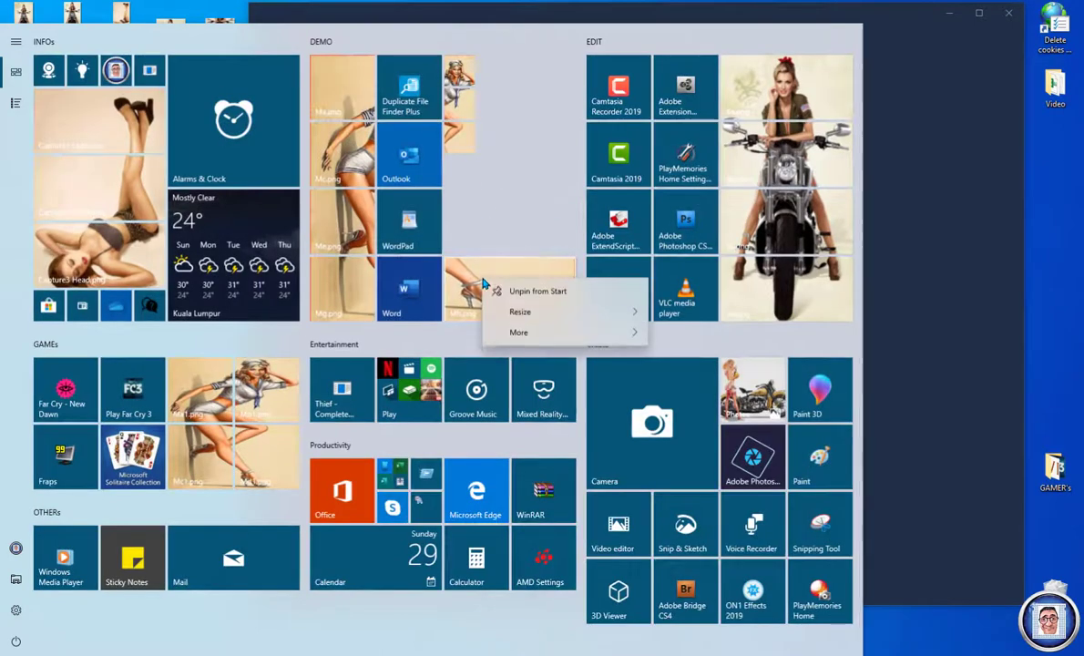
mouse_move(521, 313)
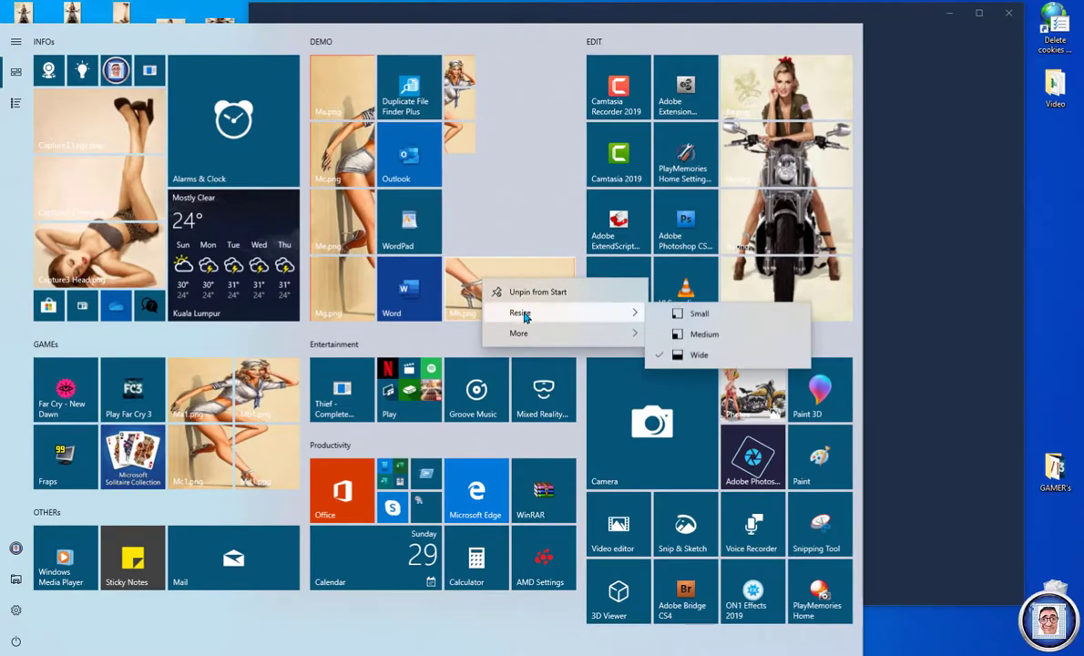
click(700, 316)
drag(461, 271, 472, 145)
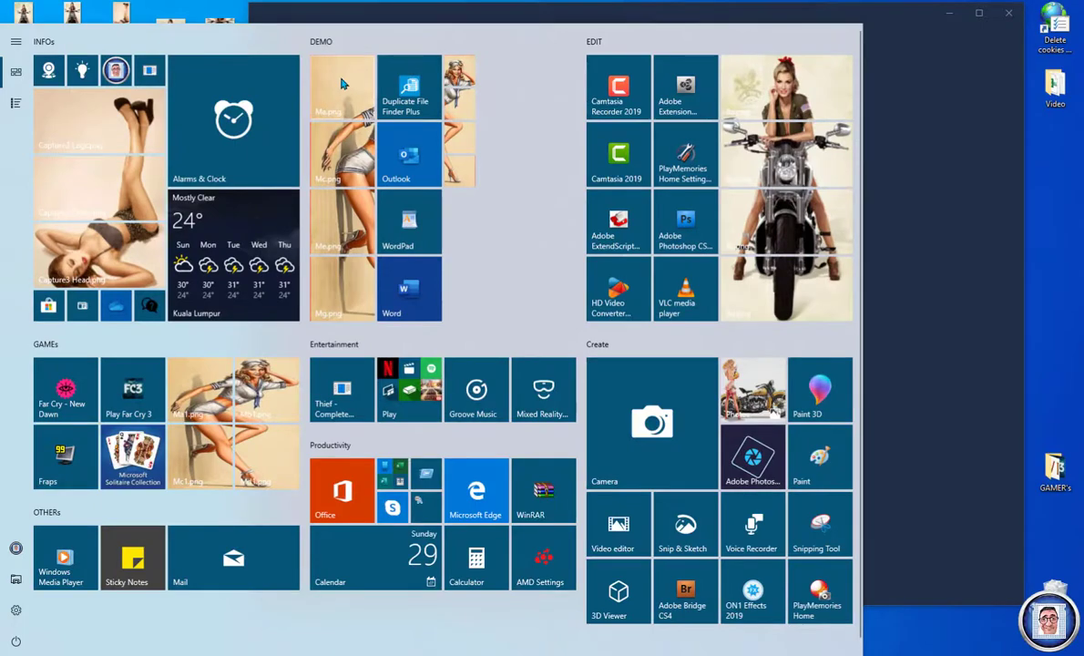
Step: Move the Ma.png tile beside the small Mb.png tile in the DEMO group and resize it to Small
drag(341, 84, 511, 87)
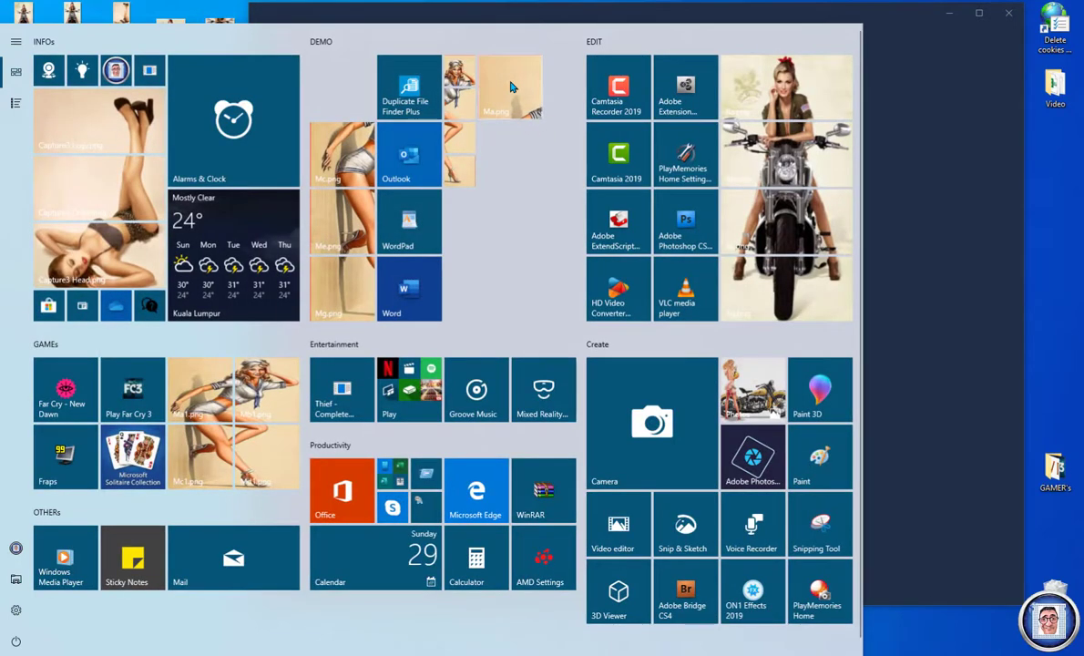
right_click(512, 87)
mouse_move(628, 115)
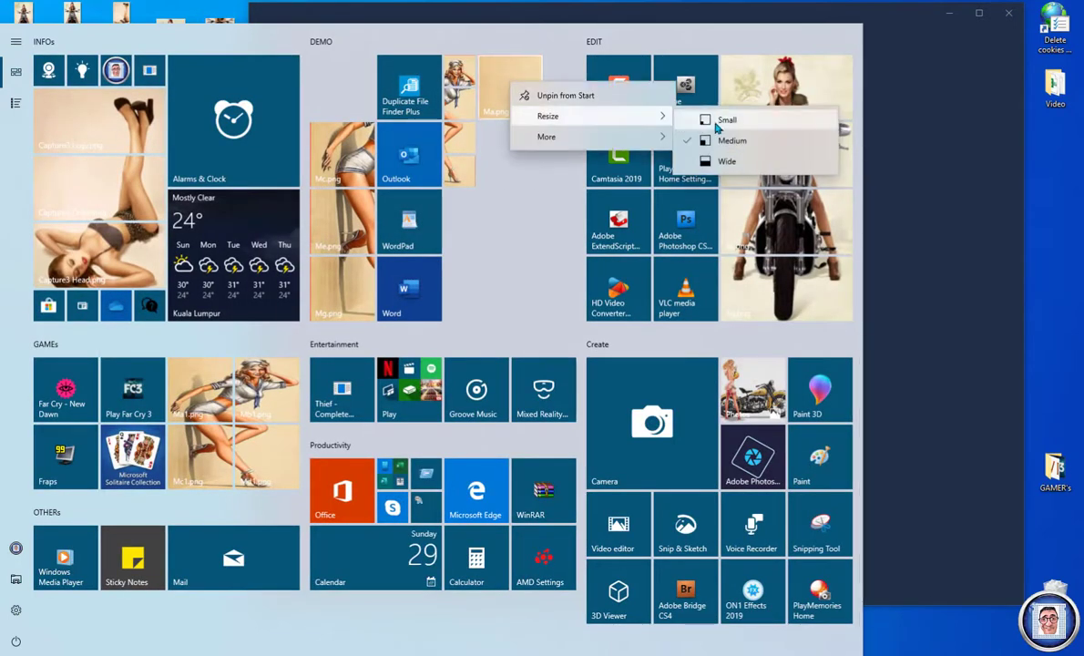
click(717, 127)
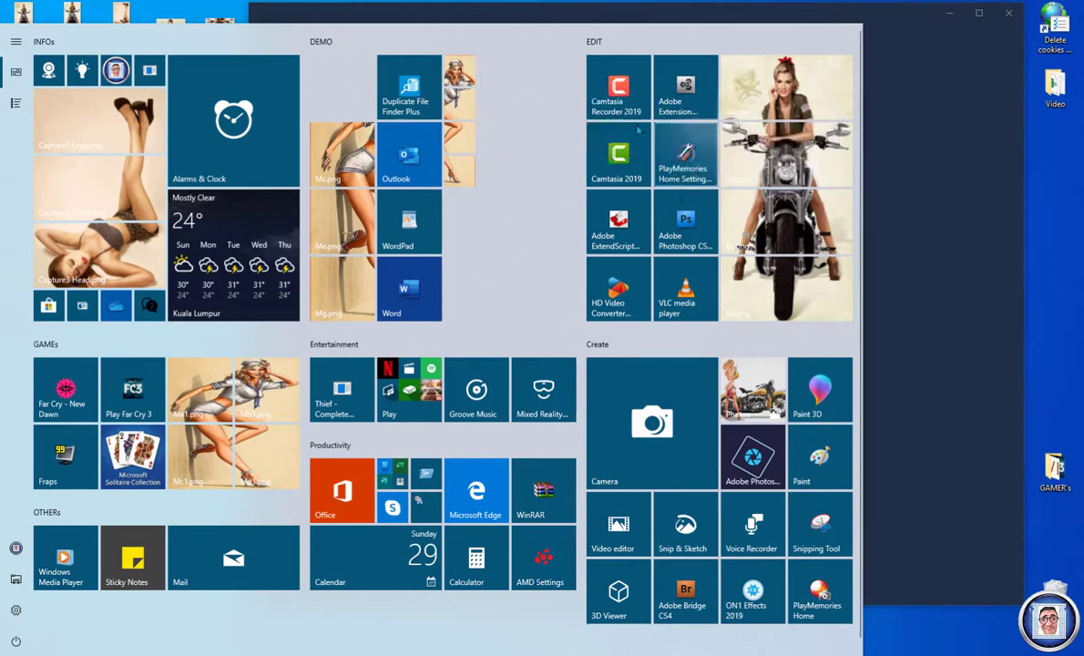
Step: Resize the remaining Mc.png, Me.png and Mg.png tiles in the DEMO group to Small
right_click(330, 166)
mouse_move(429, 196)
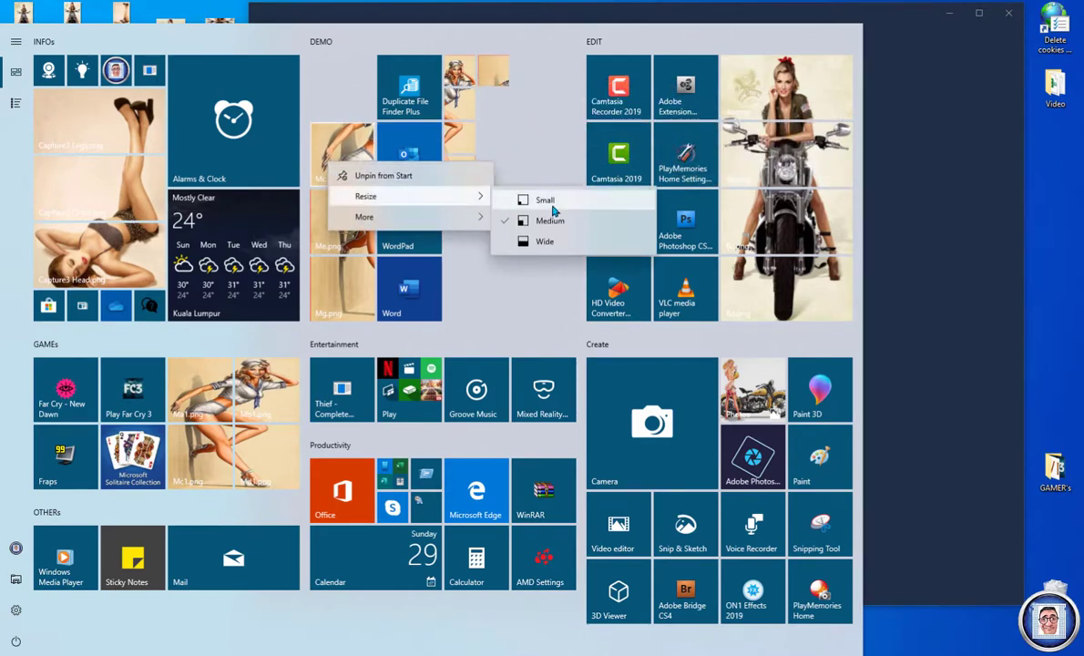
click(547, 200)
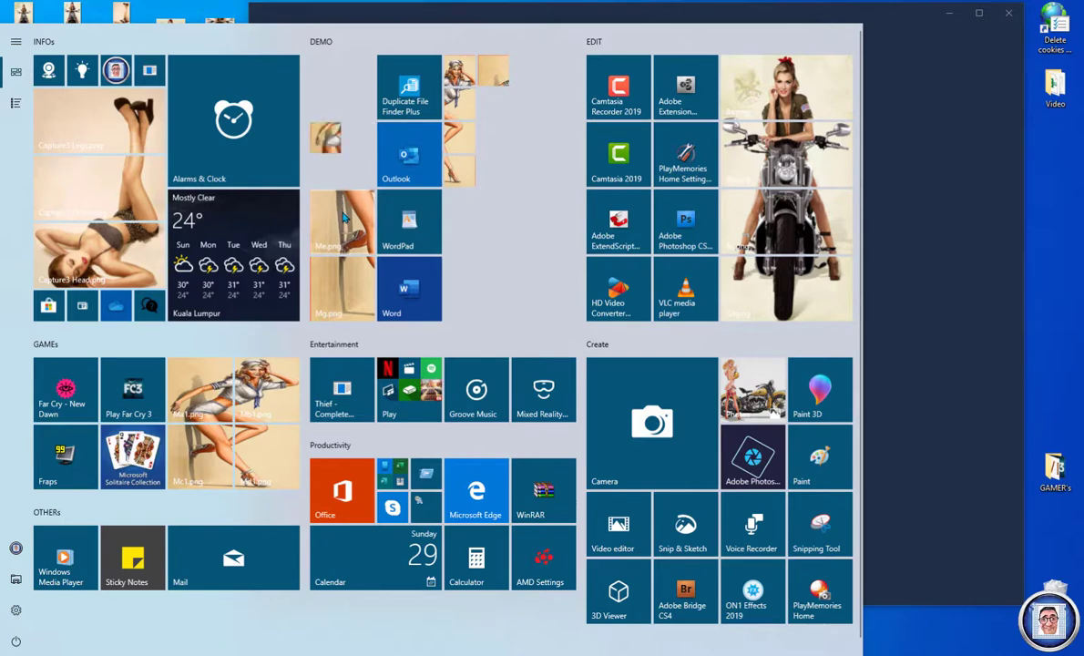
right_click(345, 218)
mouse_move(381, 247)
click(514, 233)
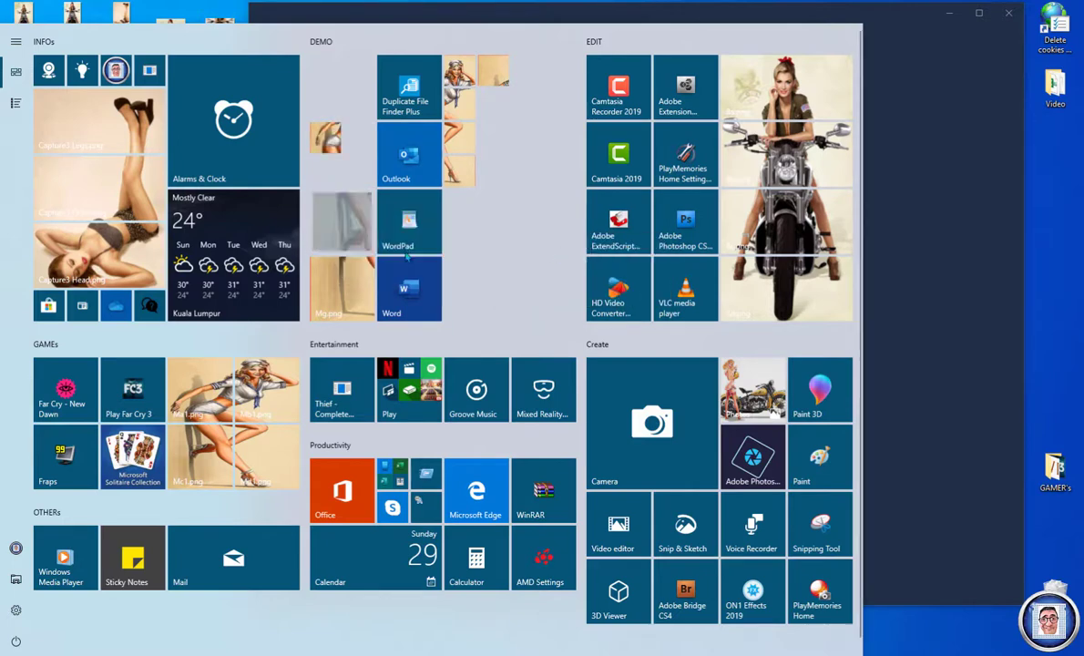
right_click(332, 287)
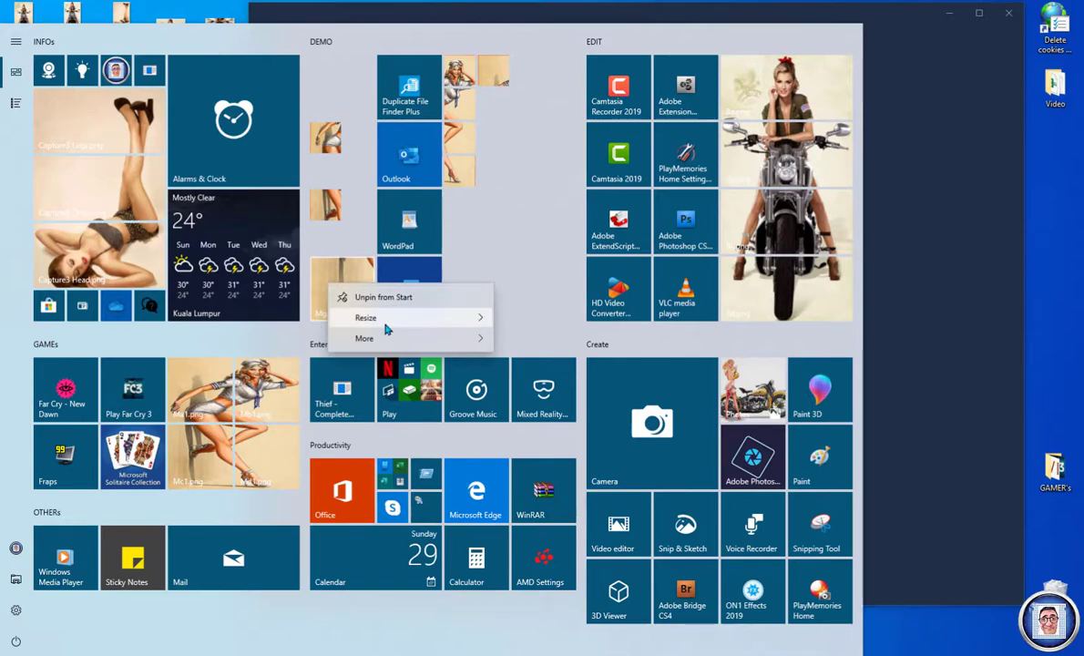
mouse_move(398, 321)
click(525, 317)
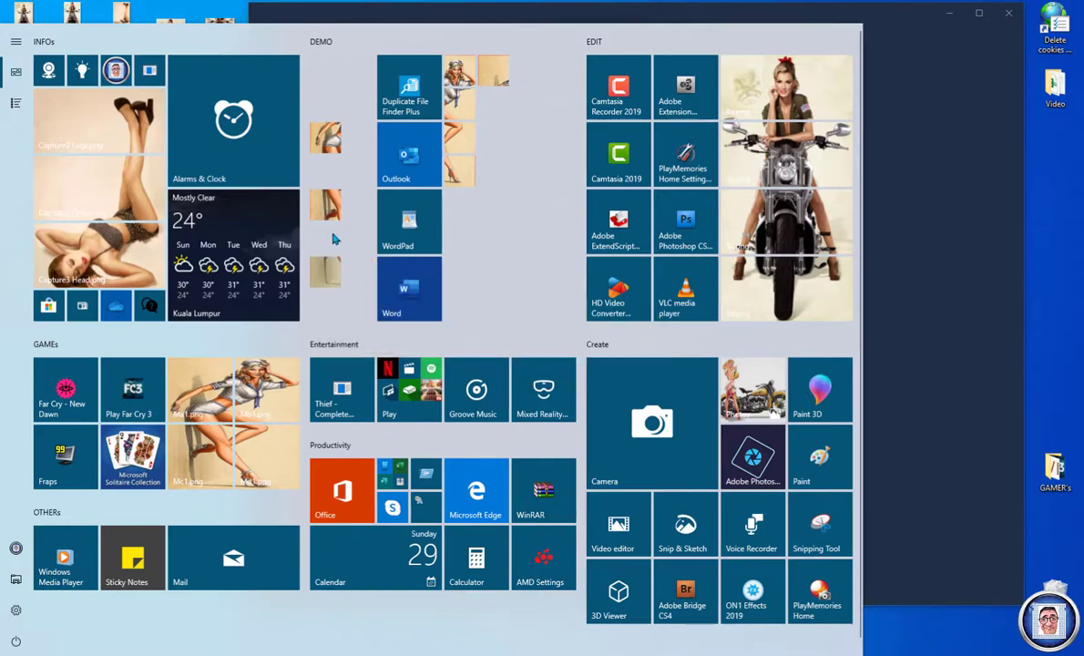
Step: Arrange the eight small picture tiles into two columns of four forming the full image, and move the DEMO group below Productivity
drag(333, 132, 532, 77)
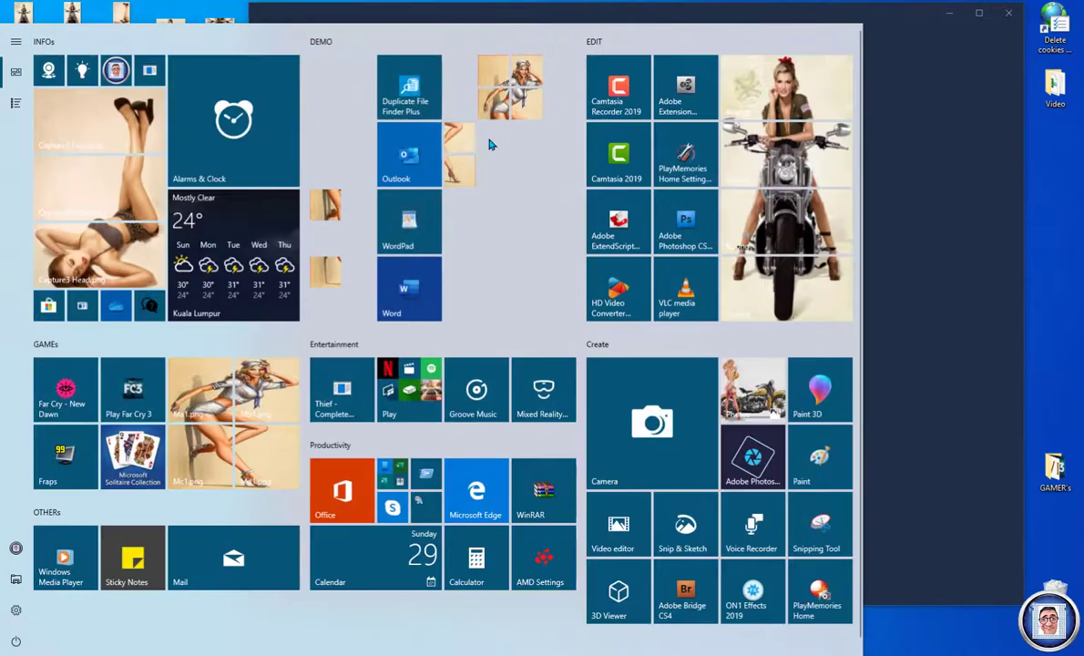
drag(460, 137, 521, 135)
drag(509, 178, 527, 170)
drag(483, 126, 497, 133)
drag(325, 270, 502, 173)
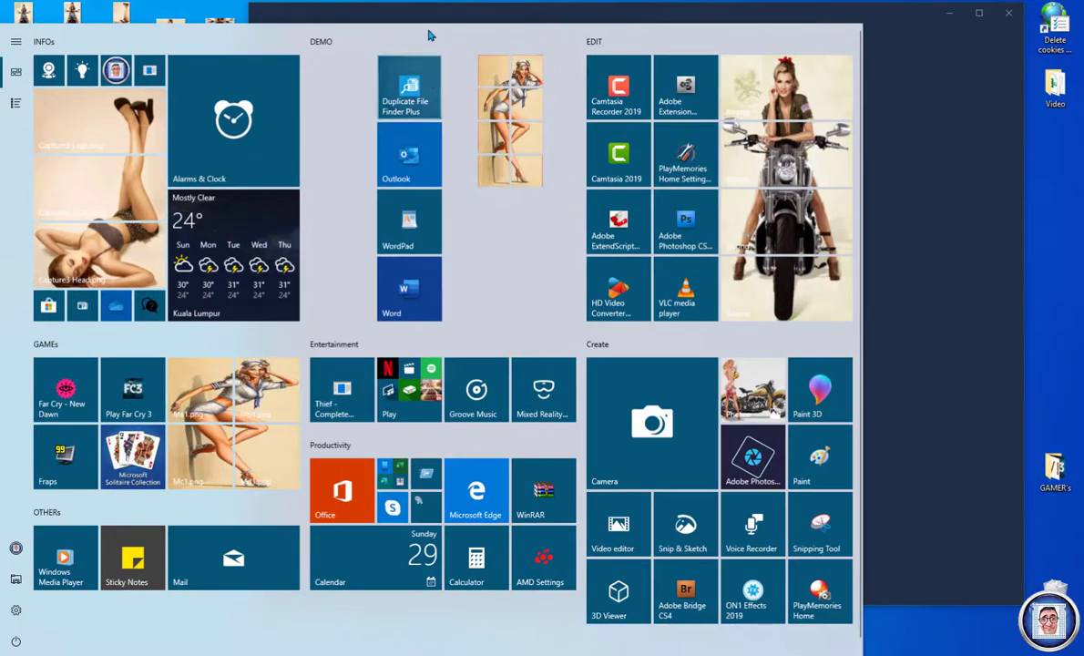
drag(435, 49, 438, 375)
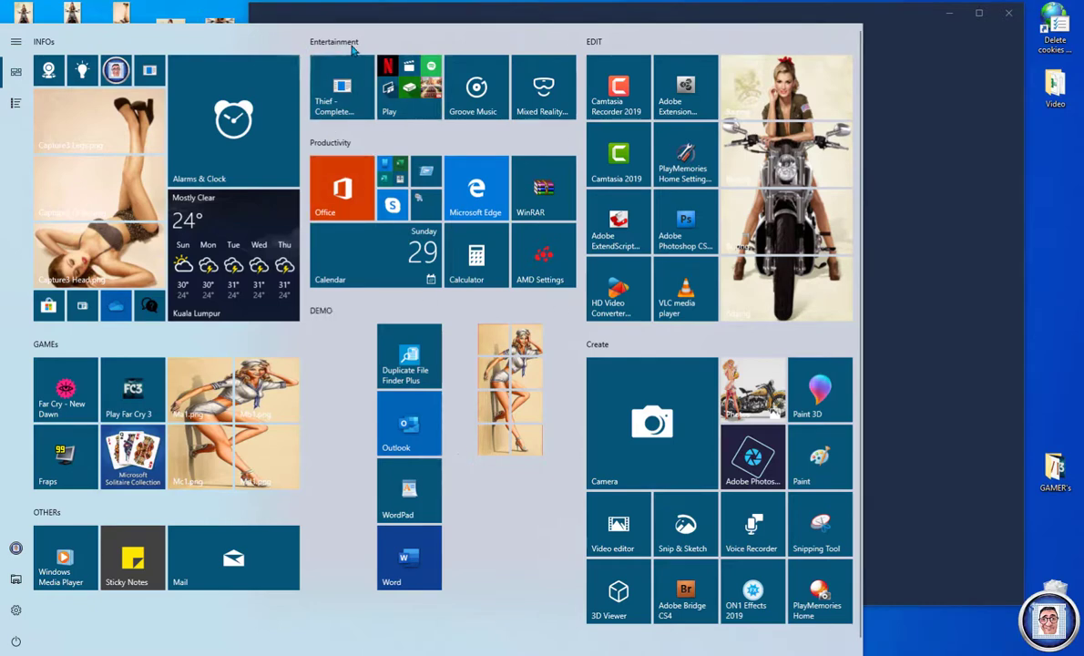
Step: Resize the Ma.png and Mb.png tiles to Medium, placing Ma.png between Duplicate File Finder Plus and the small picture tiles
right_click(495, 346)
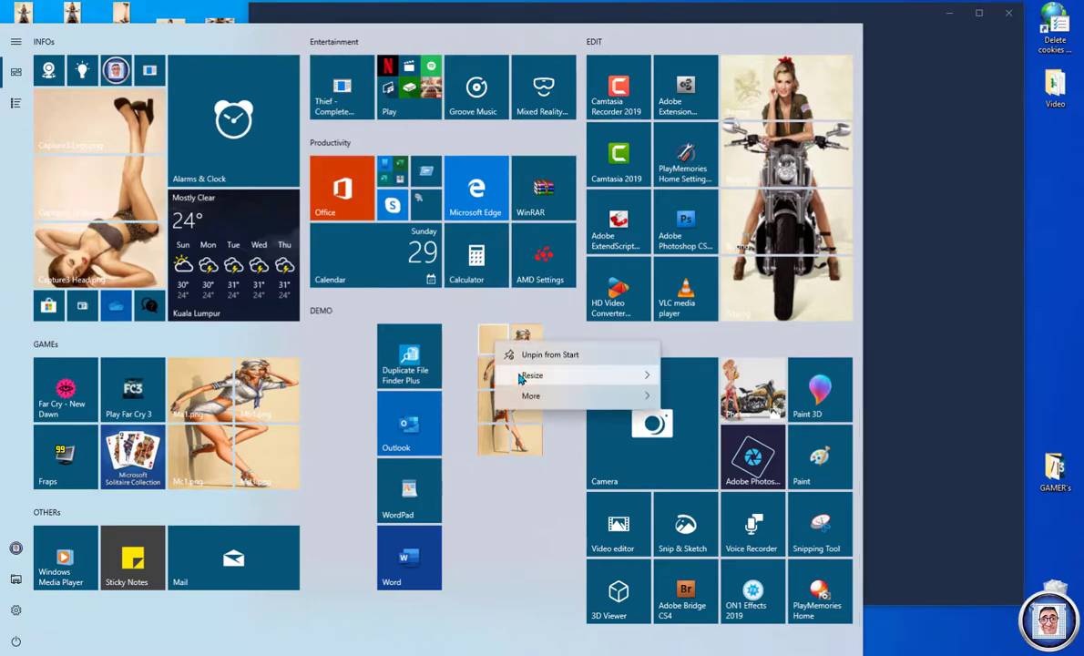
mouse_move(628, 375)
click(717, 400)
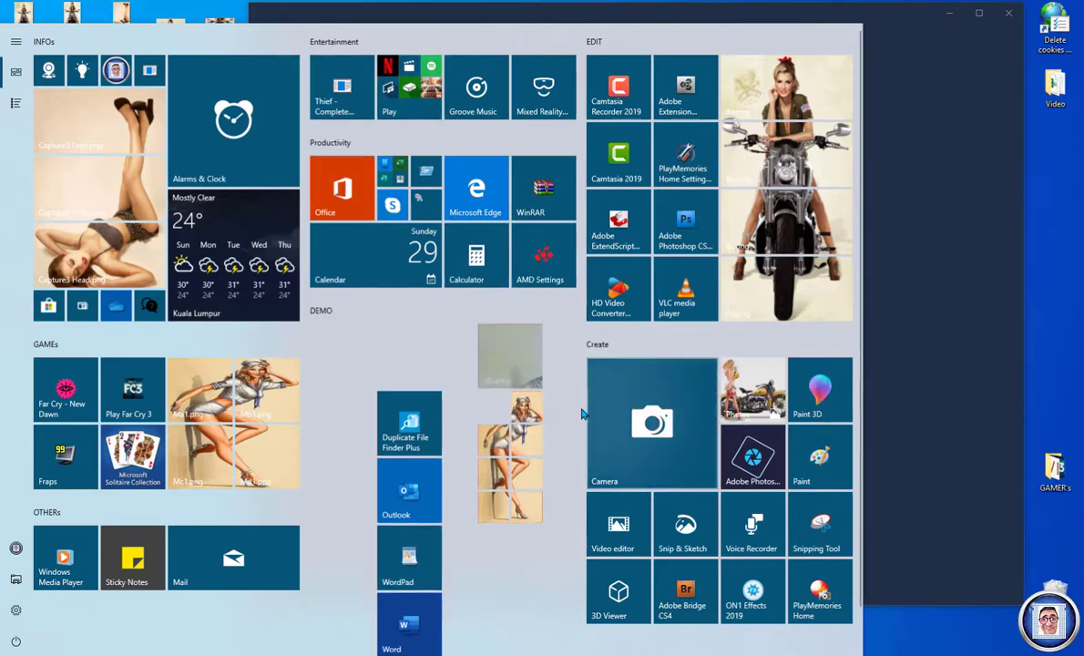
drag(510, 363, 503, 383)
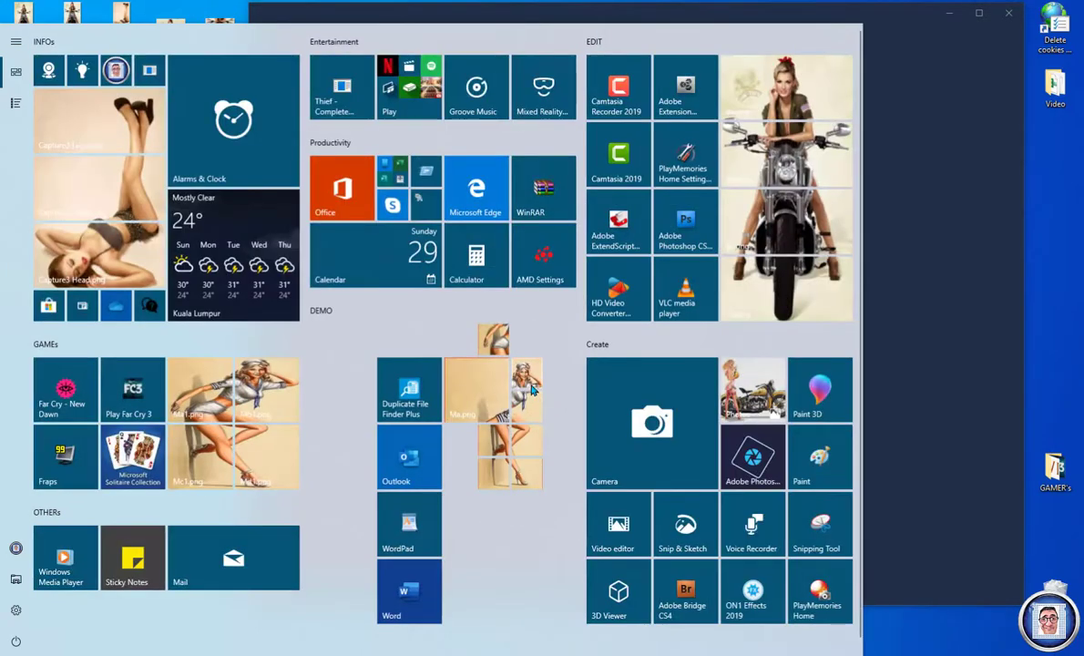
right_click(526, 377)
mouse_move(590, 408)
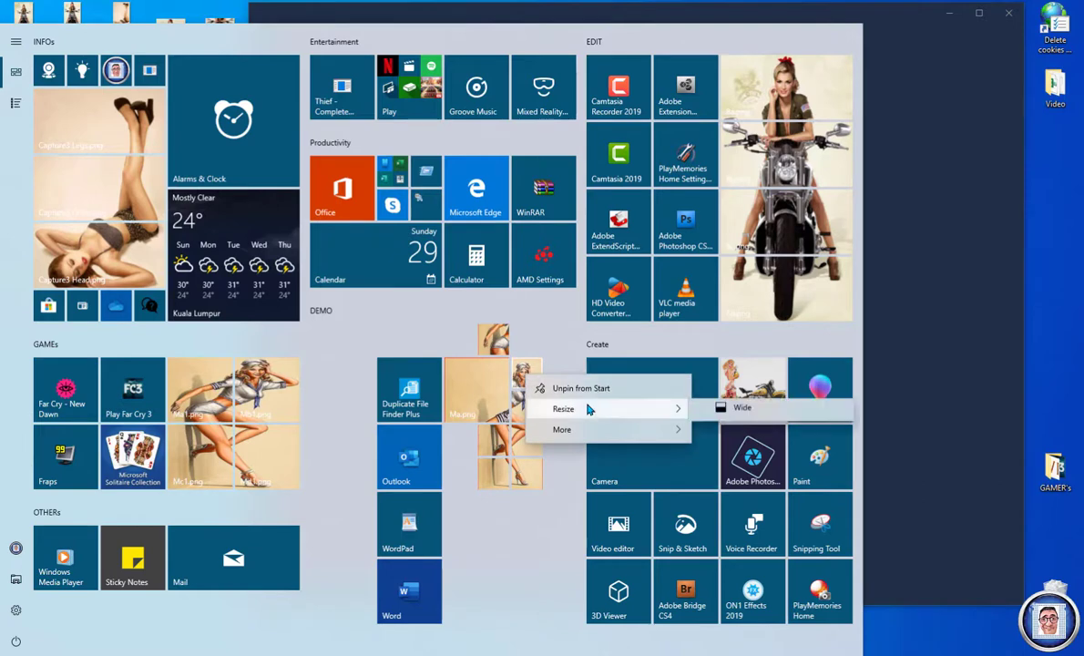
click(757, 436)
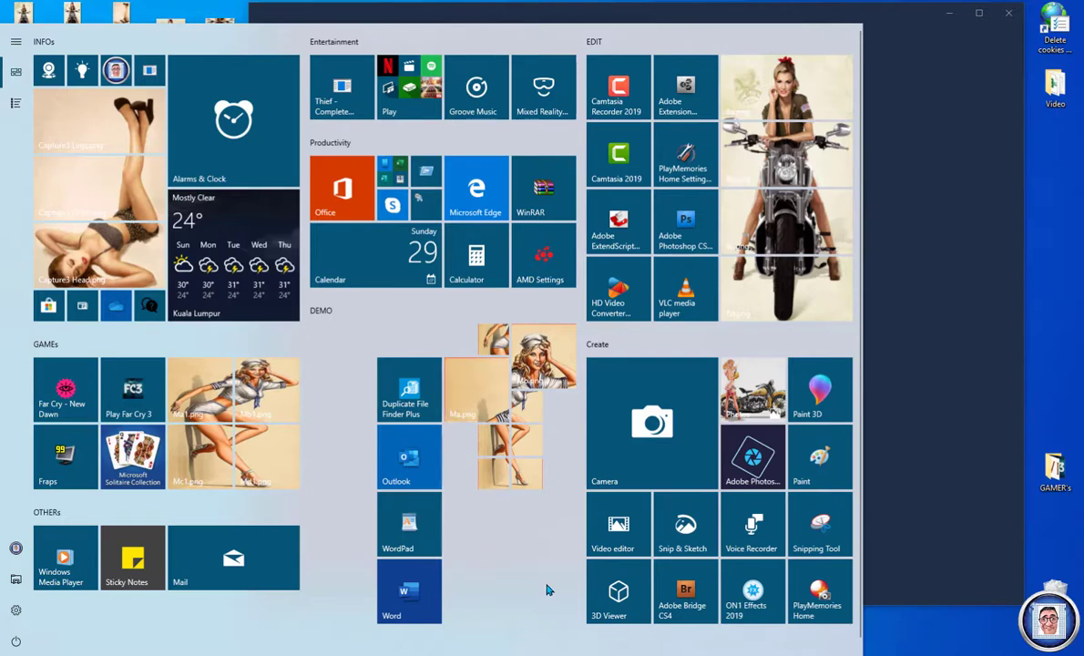
Step: Return to the Pin Files window and pick the Lady picture file from the Desktop as the item to pin
click(973, 438)
click(635, 565)
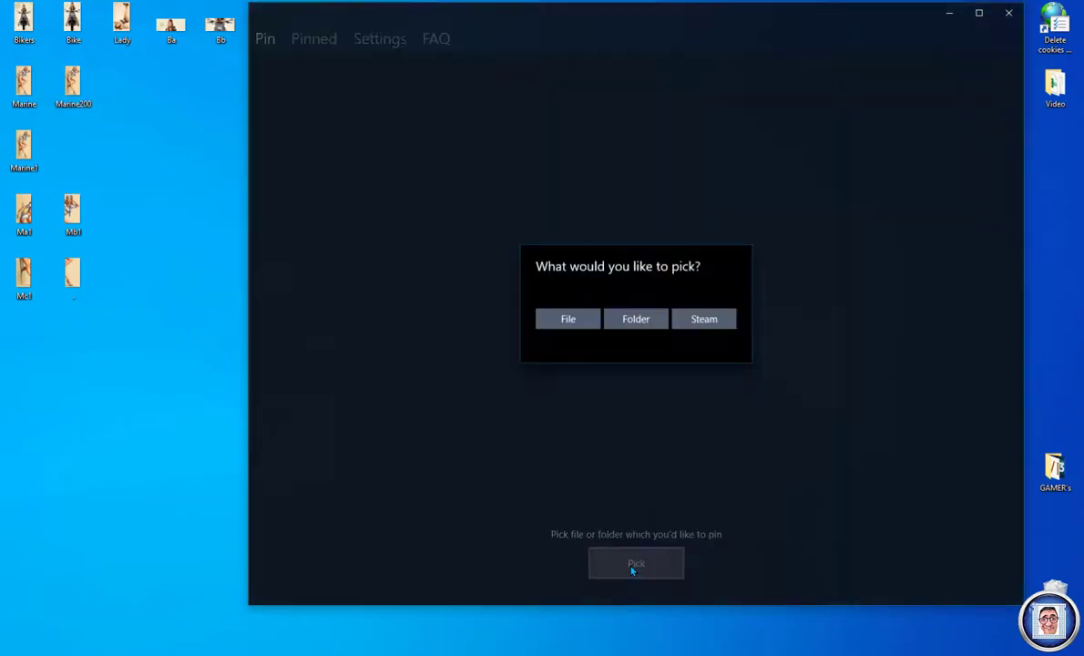
click(571, 319)
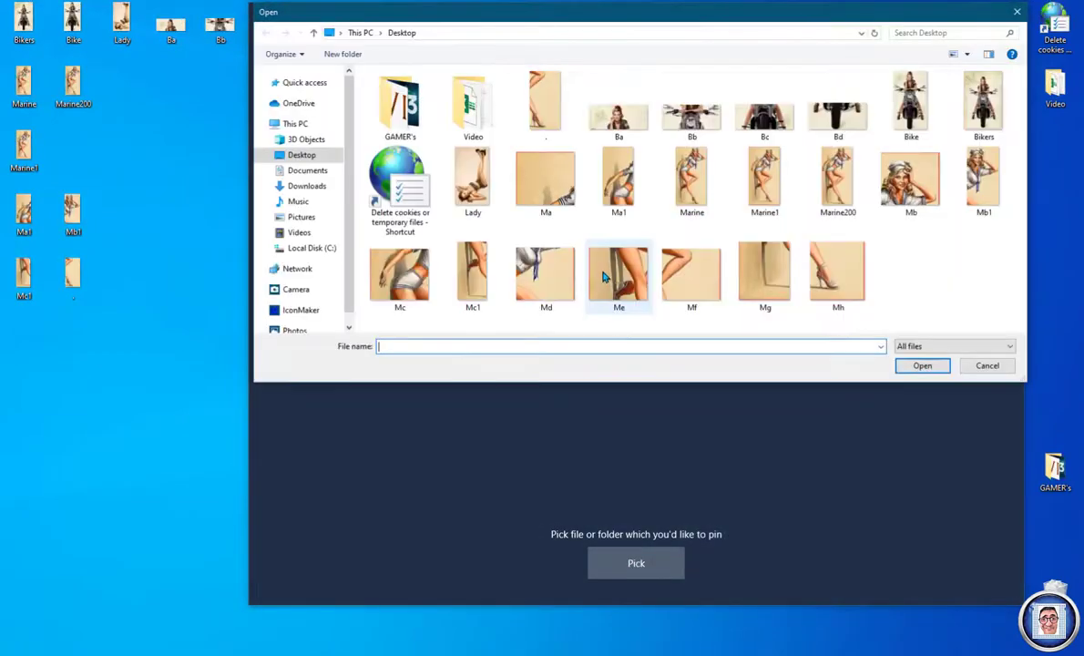
click(547, 279)
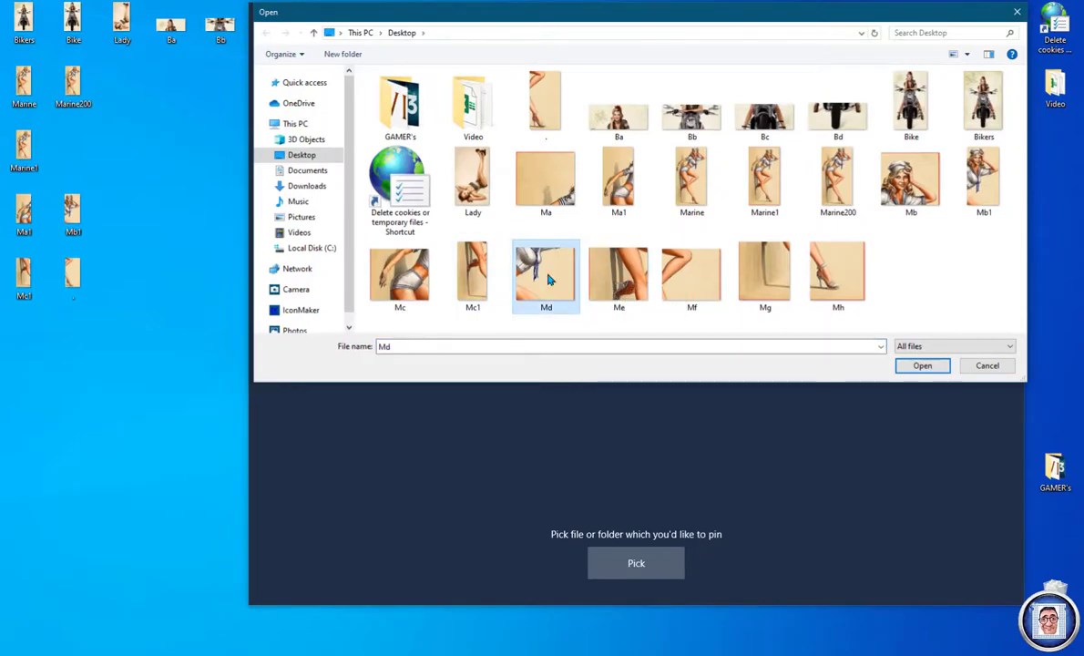
double_click(460, 177)
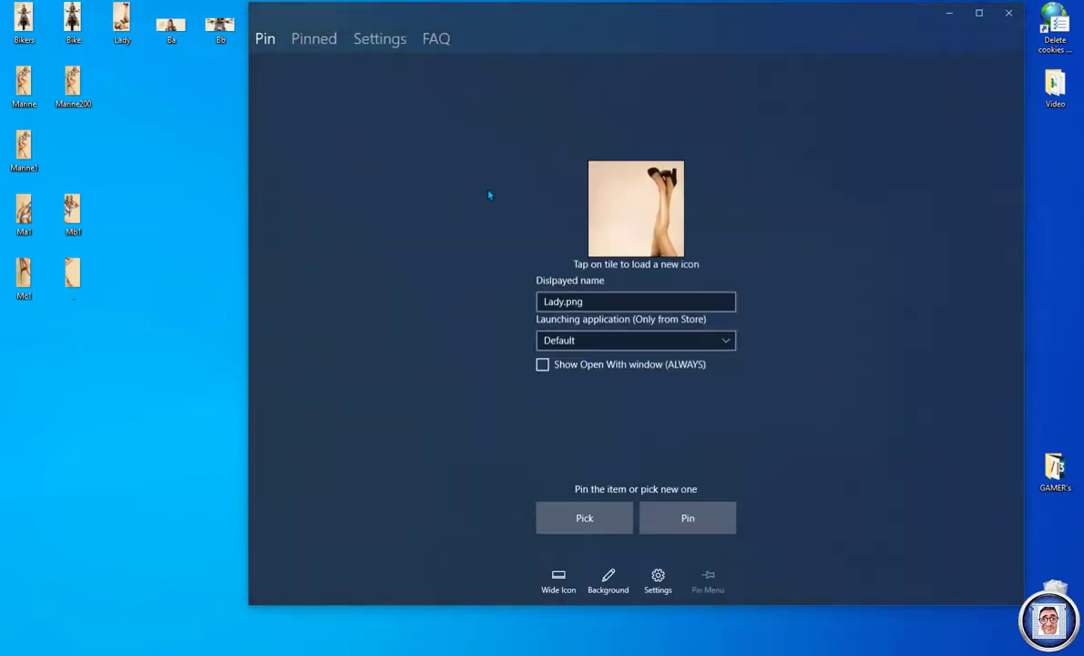
Step: Try the Uniform, Fill and None icon stretch options on the square Lady.png tile icon
click(658, 579)
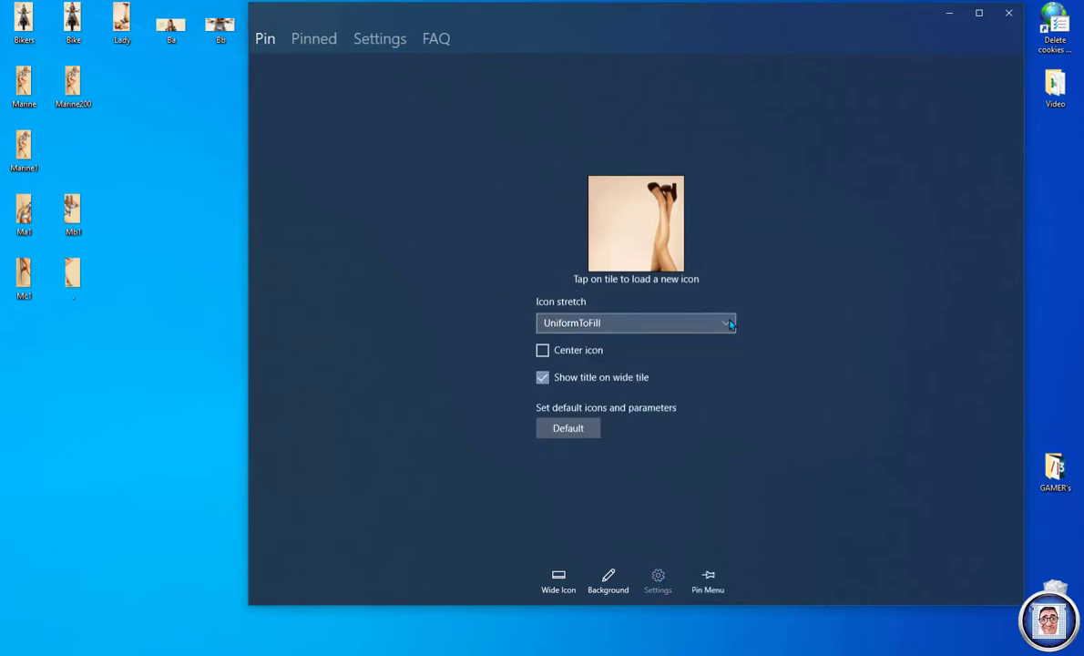
click(720, 323)
click(574, 303)
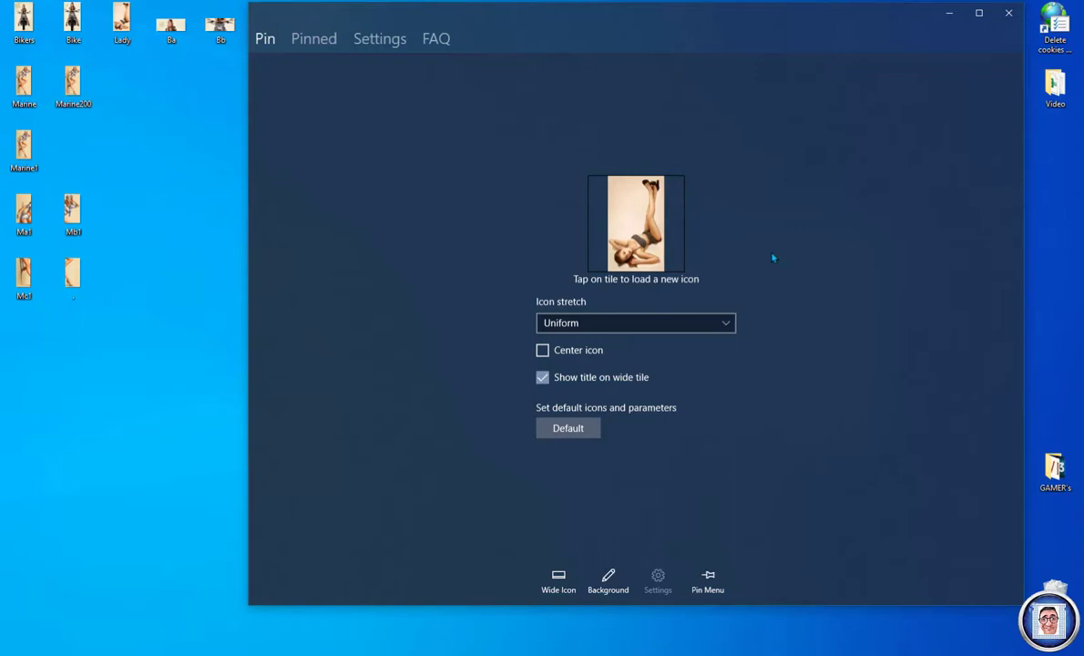
click(731, 324)
click(547, 283)
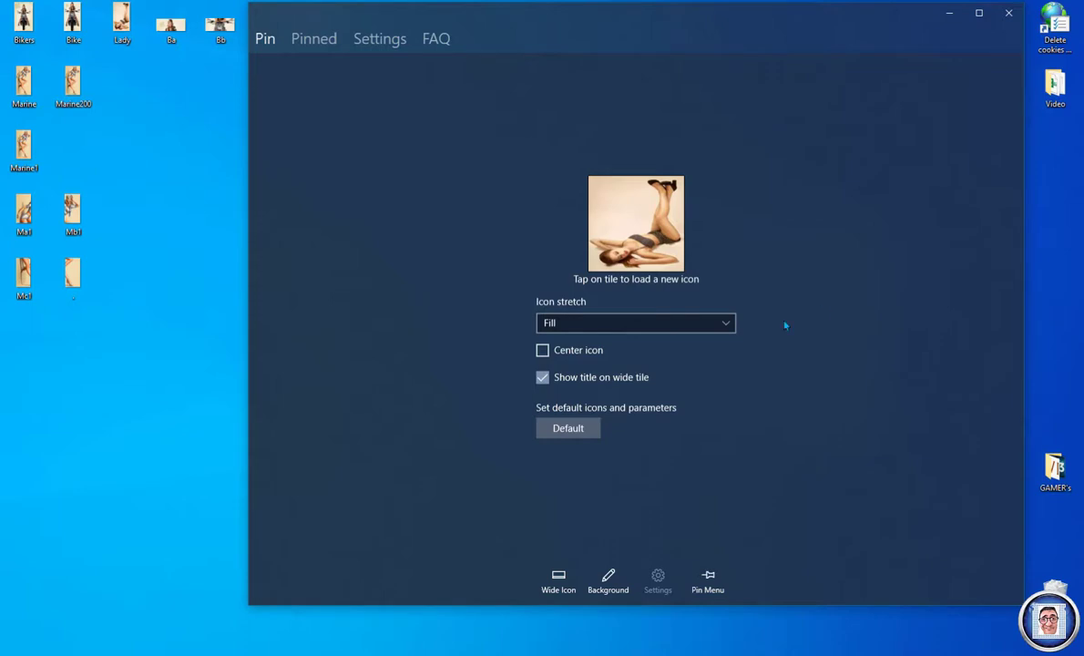
click(726, 323)
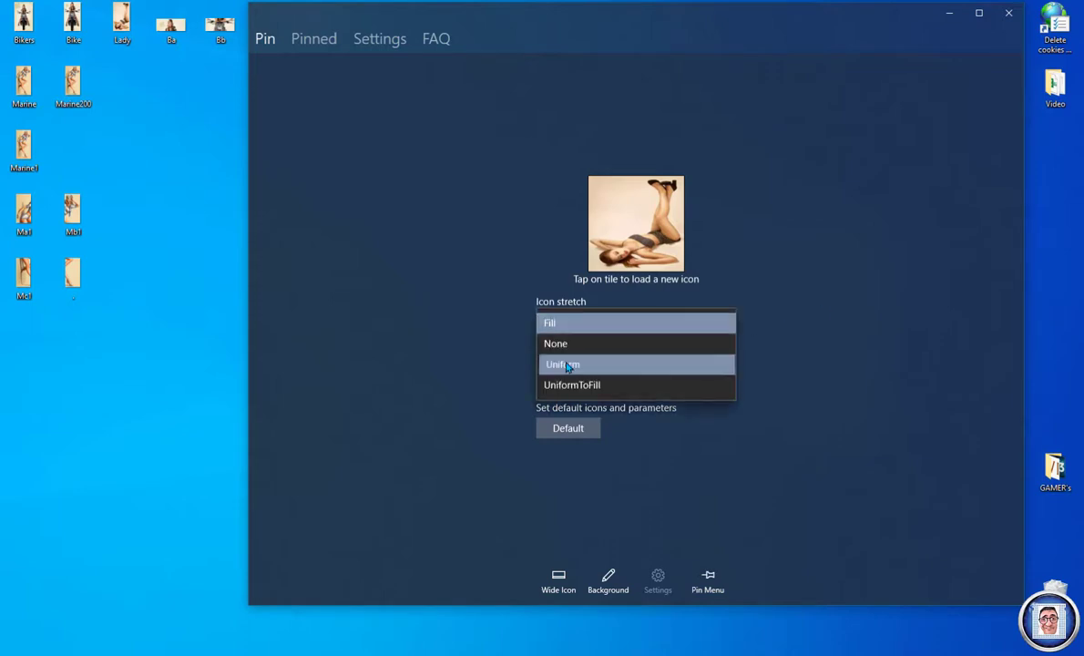
click(566, 365)
click(726, 321)
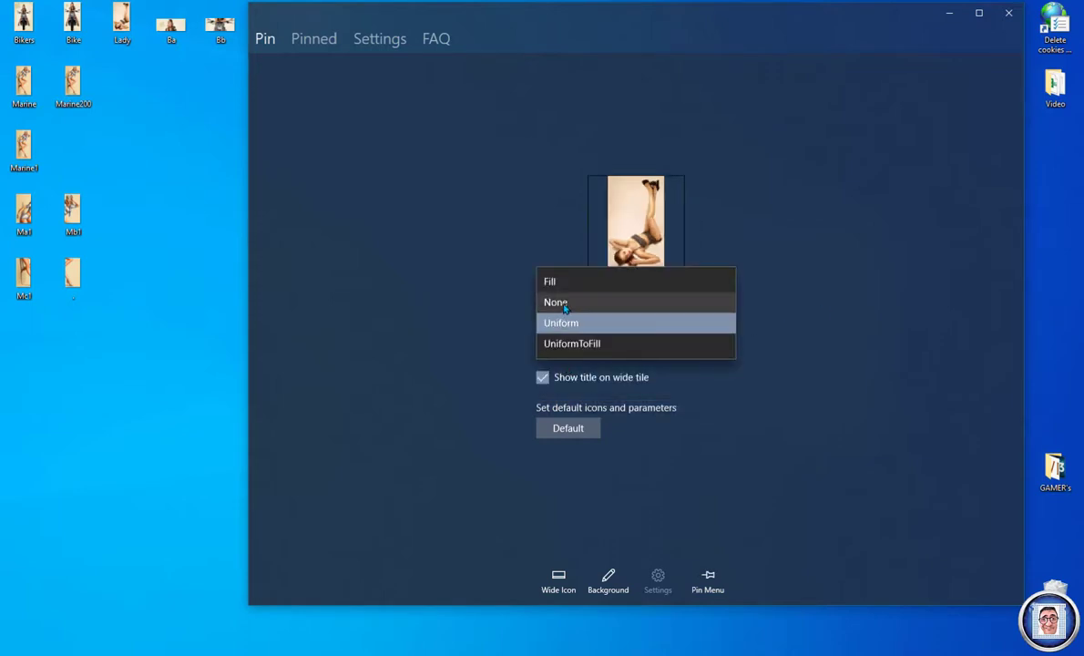
click(564, 306)
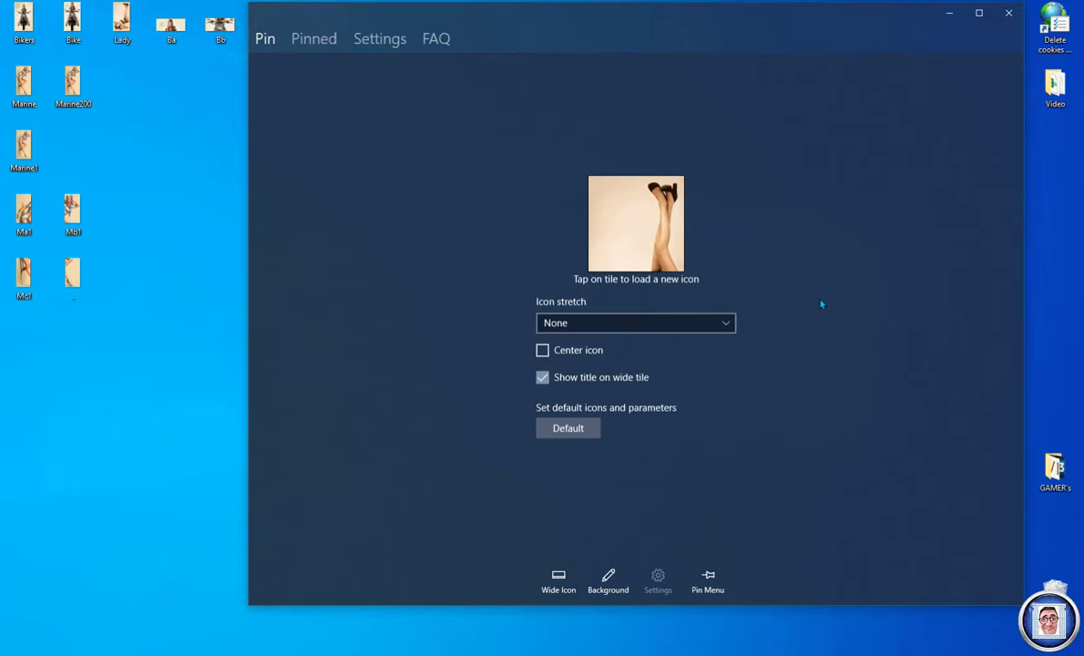
Step: Try the Uniform stretch on the wide tile icon, and restore the default icons and parameters
click(560, 582)
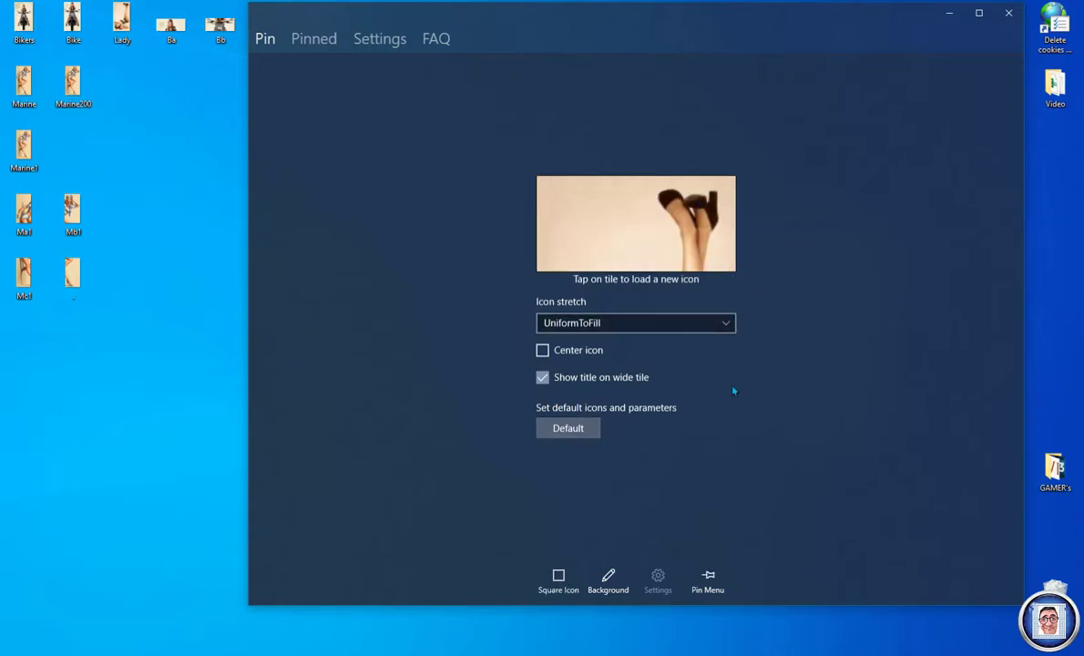
click(726, 324)
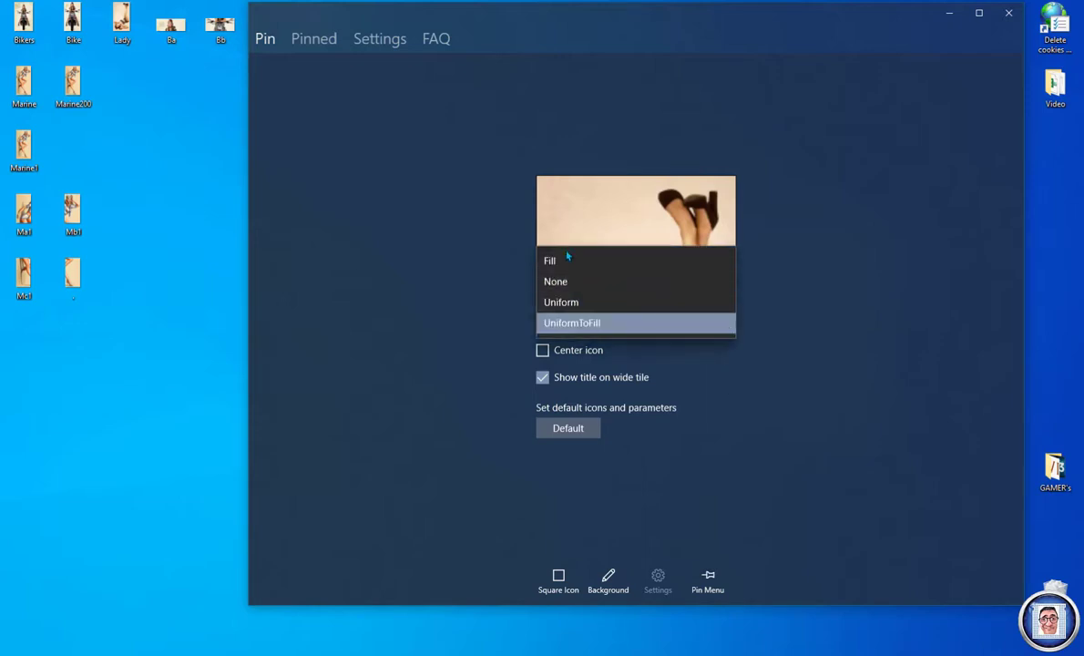
click(574, 301)
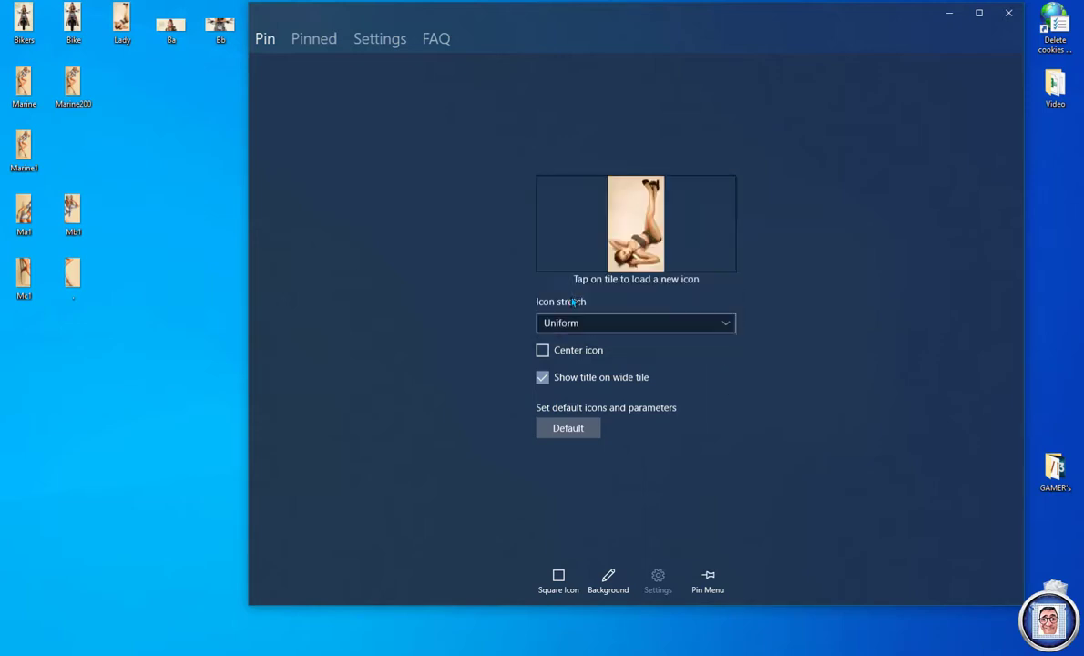
click(568, 428)
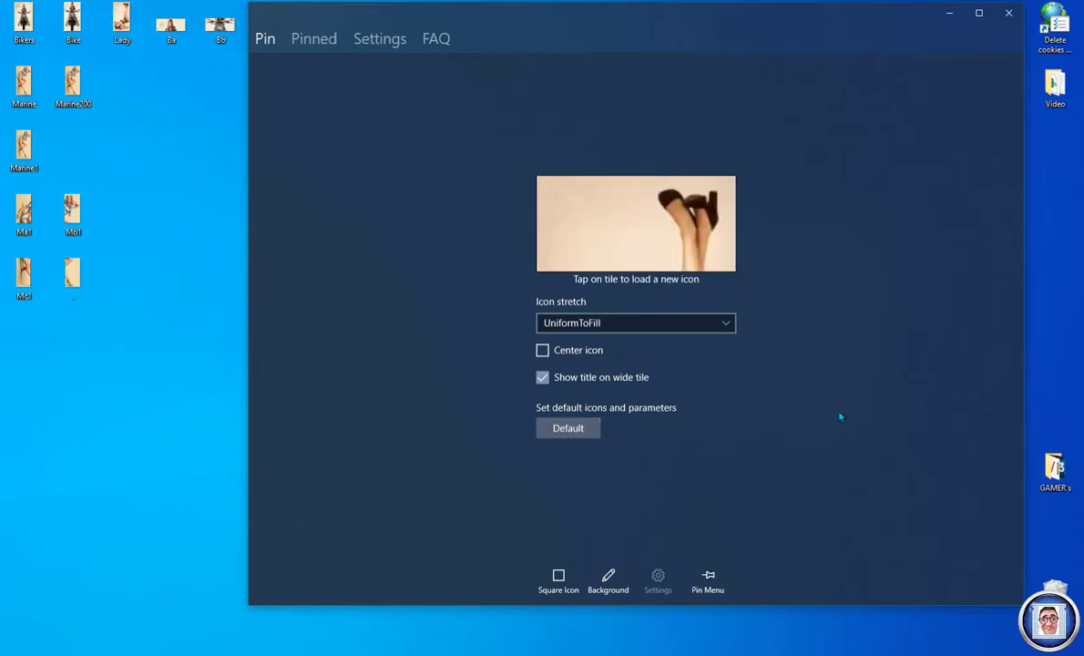
Step: Set the icon stretch to Uniform for the wide and square tile icons, and return to the pin options
click(726, 323)
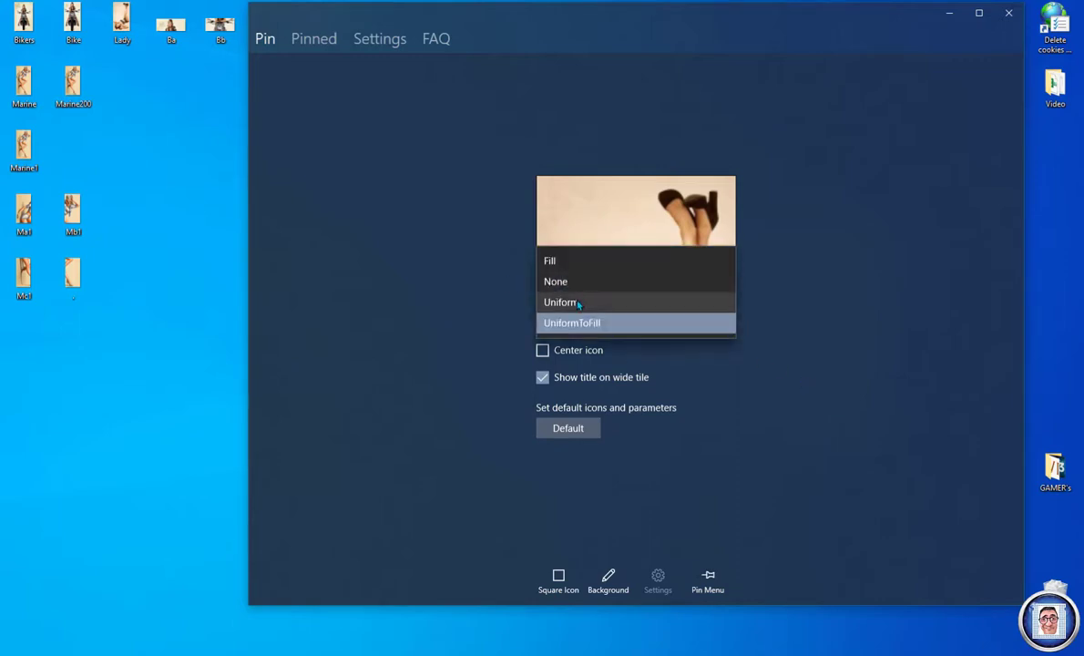
click(563, 302)
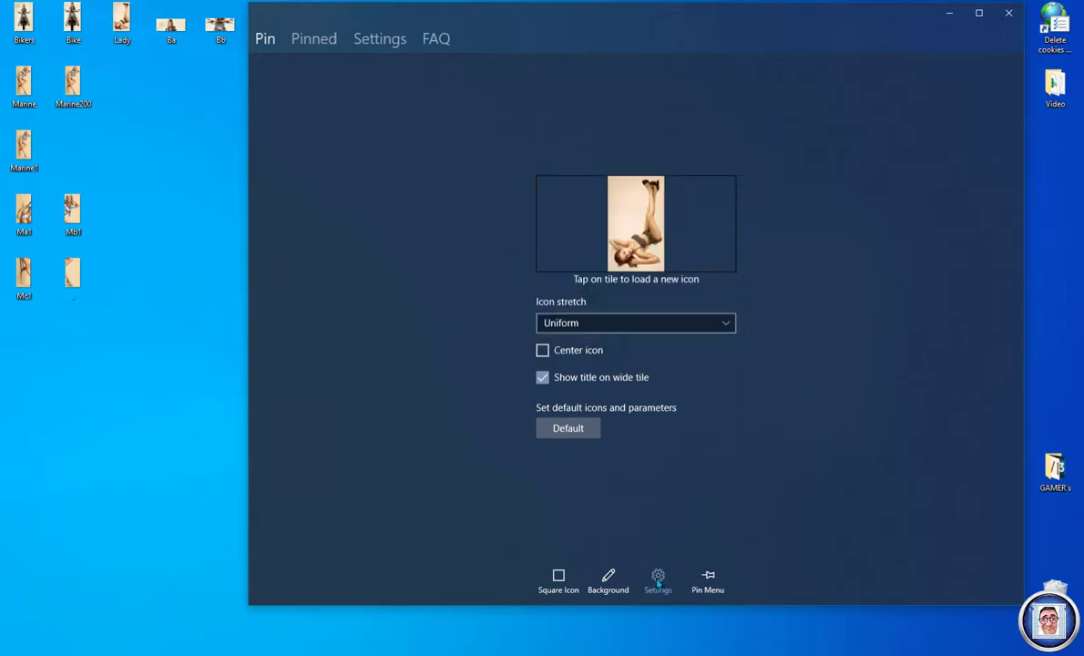
click(637, 238)
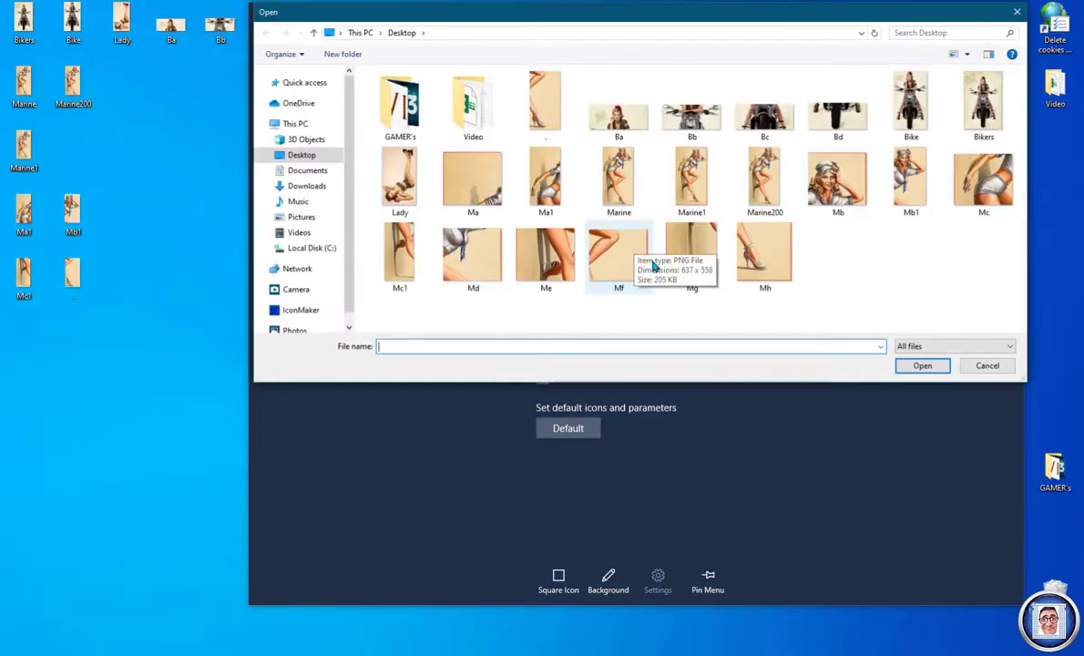
double_click(653, 266)
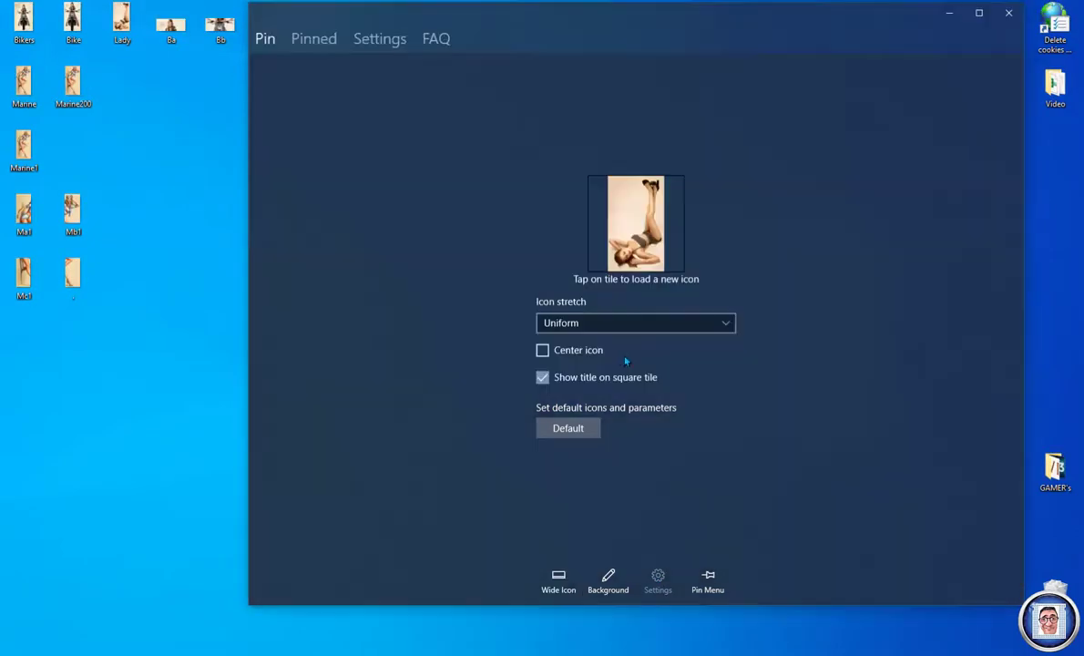
click(710, 581)
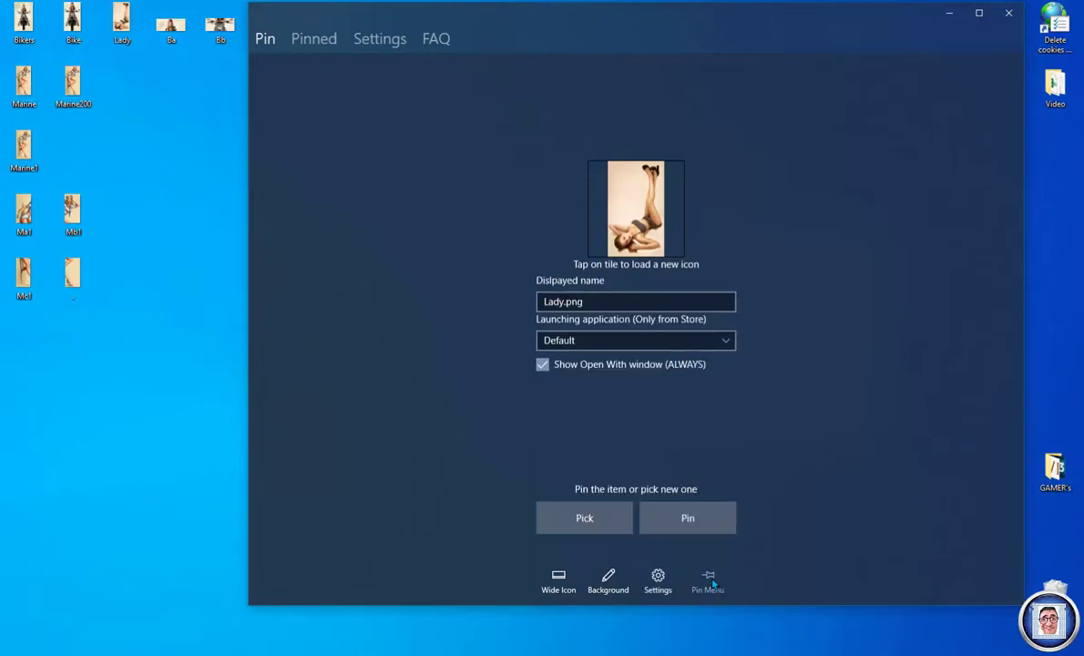
Step: Replace the tile's displayed name with a single period
click(615, 303)
click(598, 301)
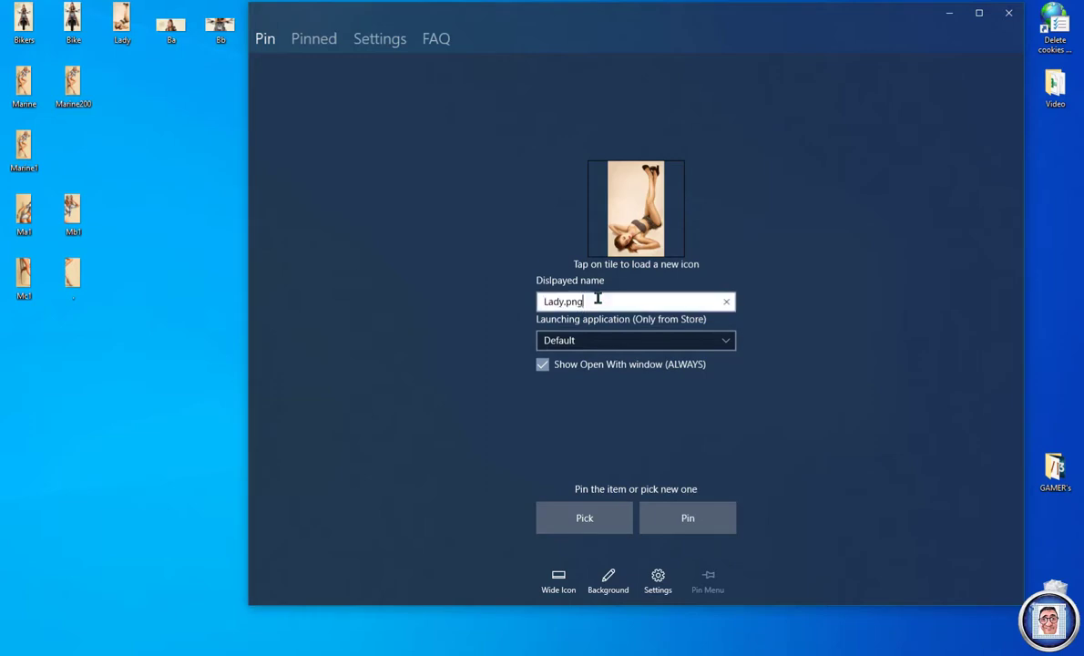
key(BackSpace)
key(BackSpace)
key(BackSpace)
key(BackSpace)
key(super)
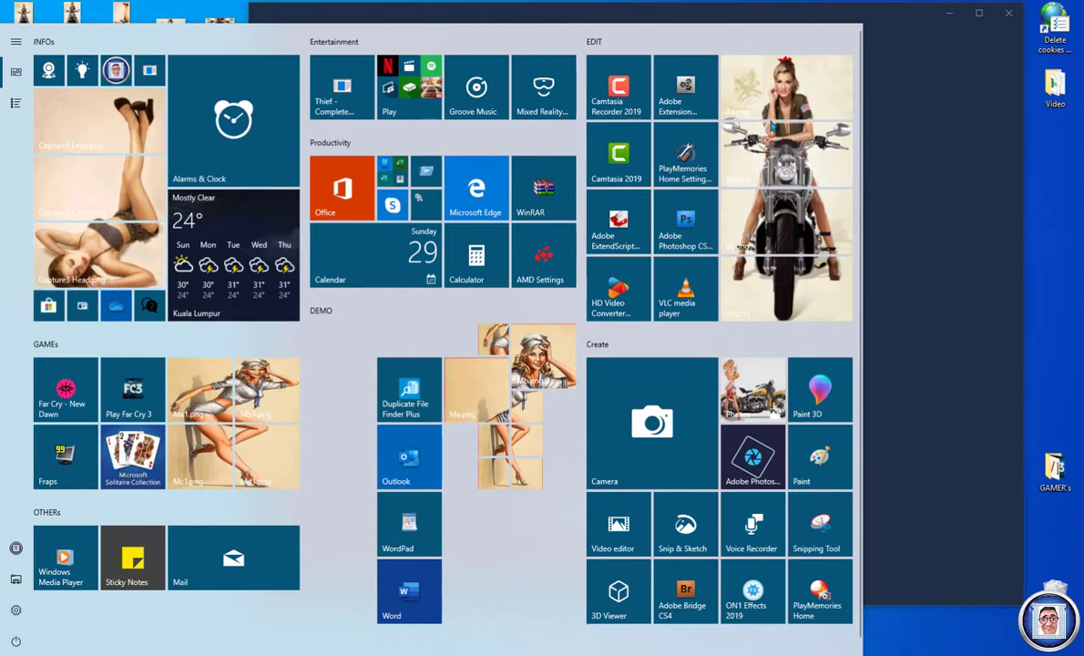
click(919, 203)
click(588, 300)
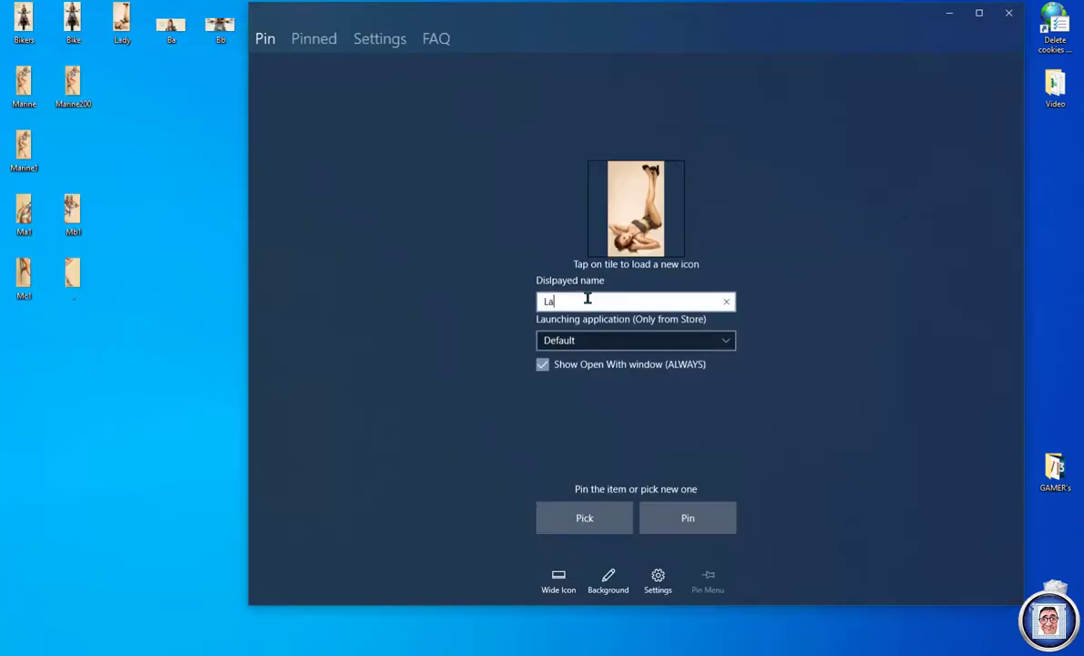
key(BackSpace)
key(BackSpace)
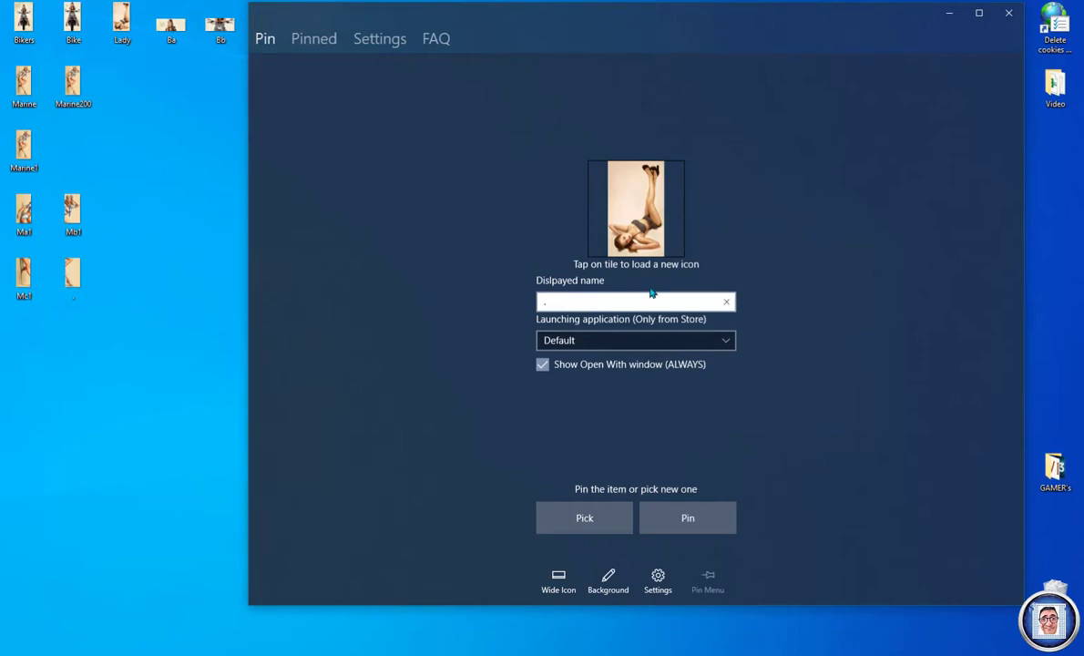
Step: Set Photos as the tile's launching application and pin the tile to Start, confirming the request
click(726, 341)
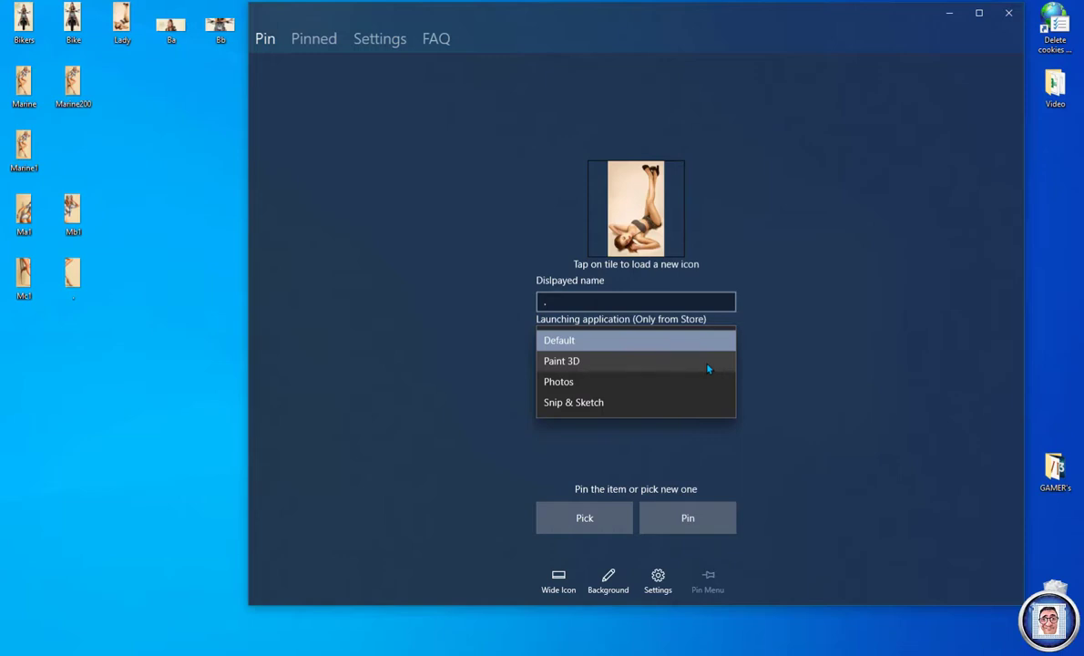
click(566, 384)
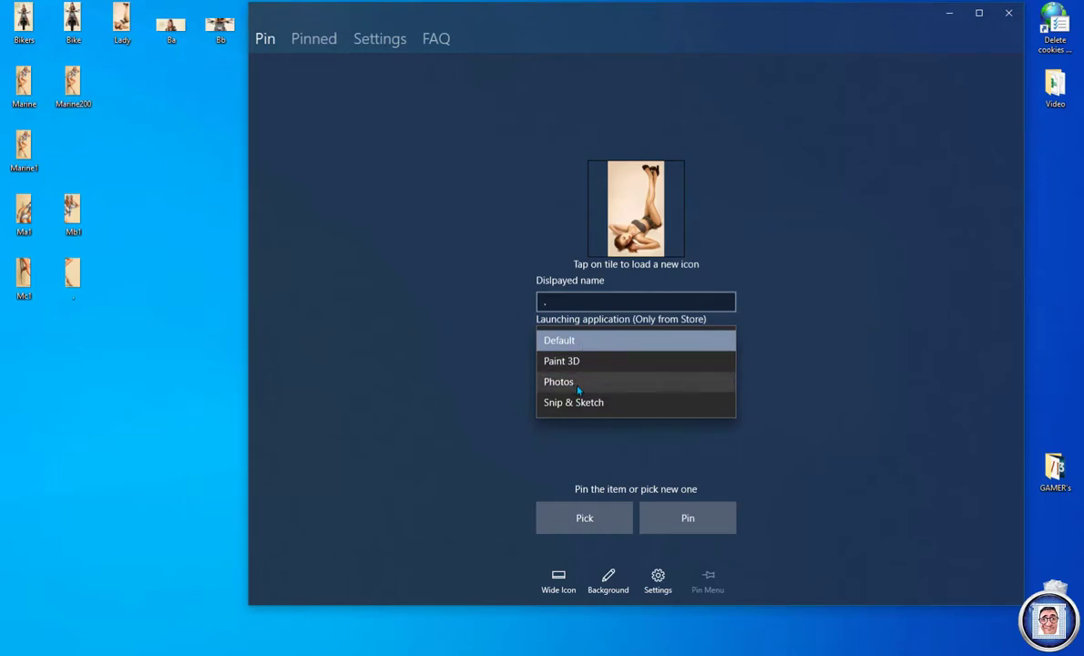
click(741, 470)
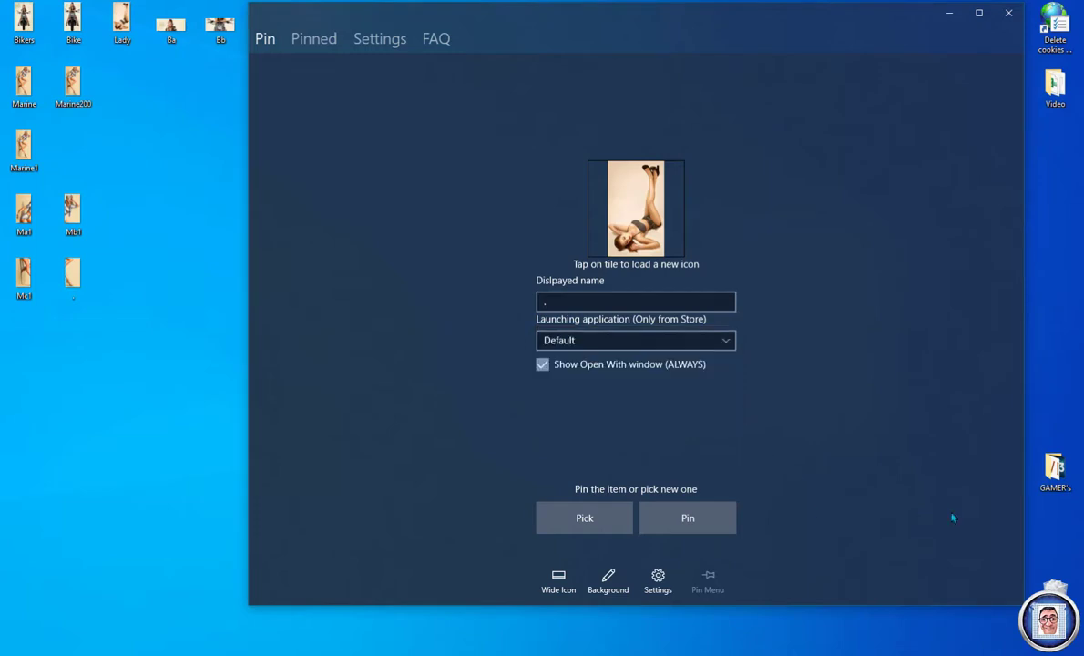
click(726, 340)
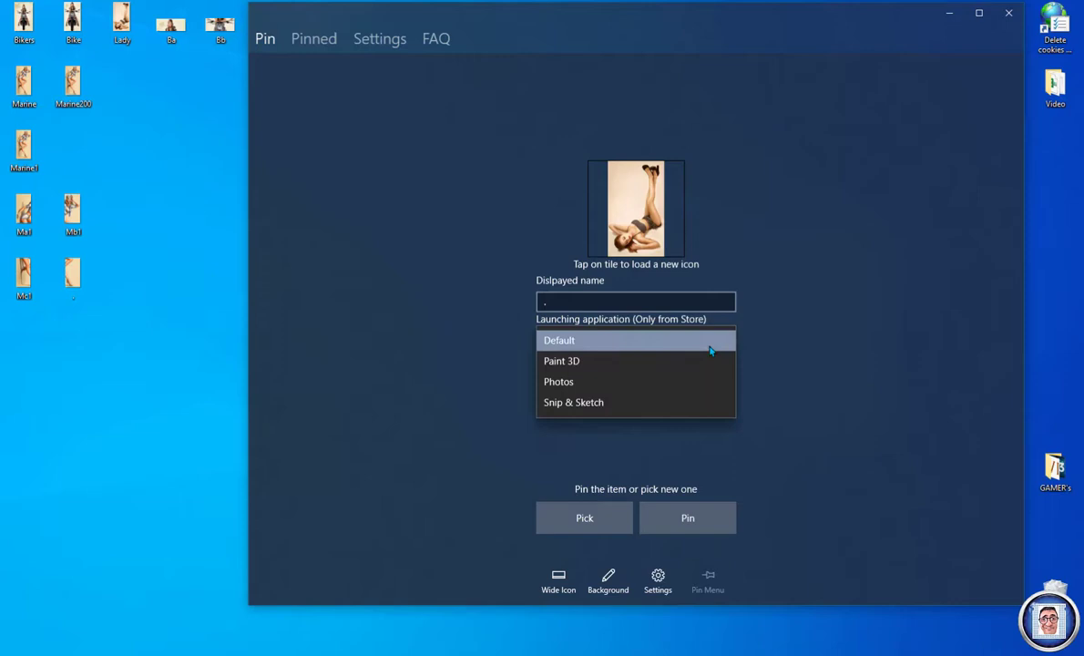
click(569, 388)
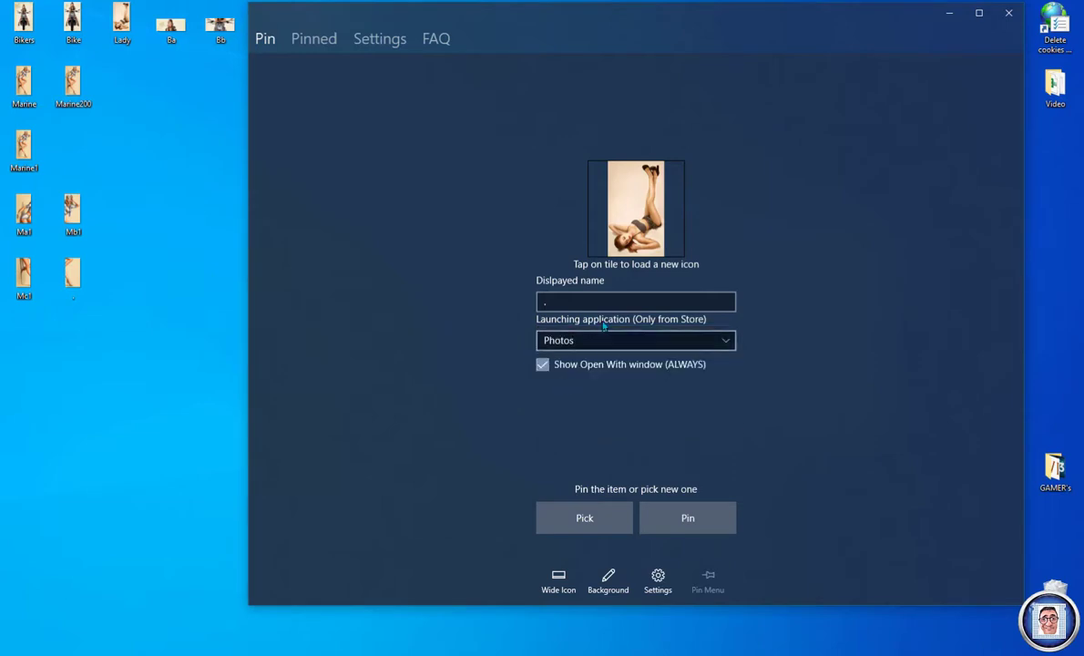
click(694, 521)
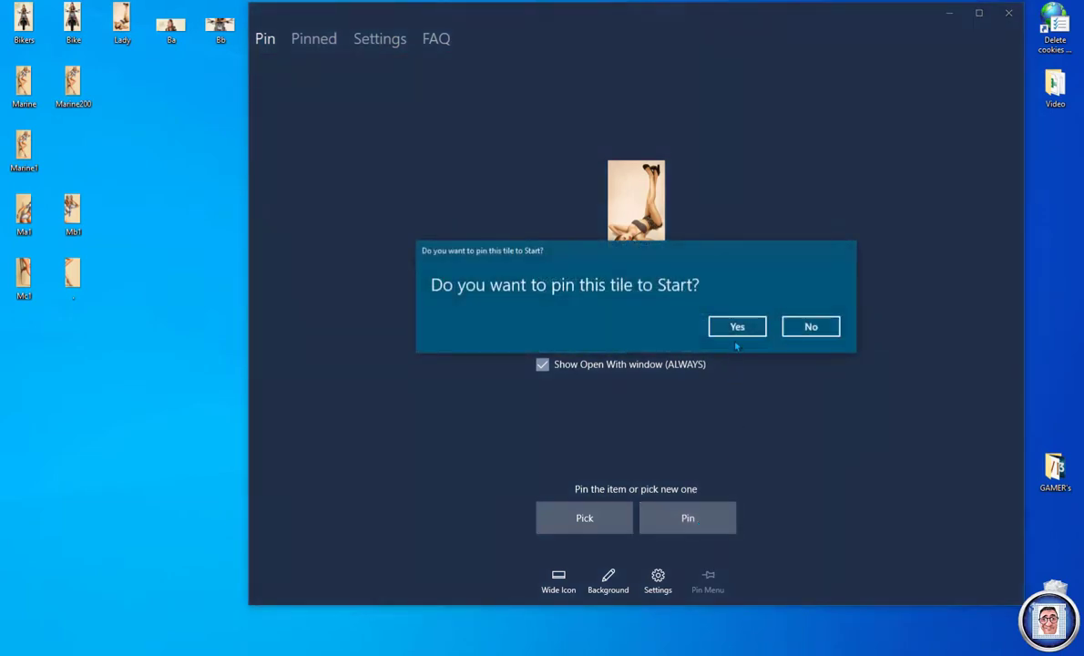
click(736, 326)
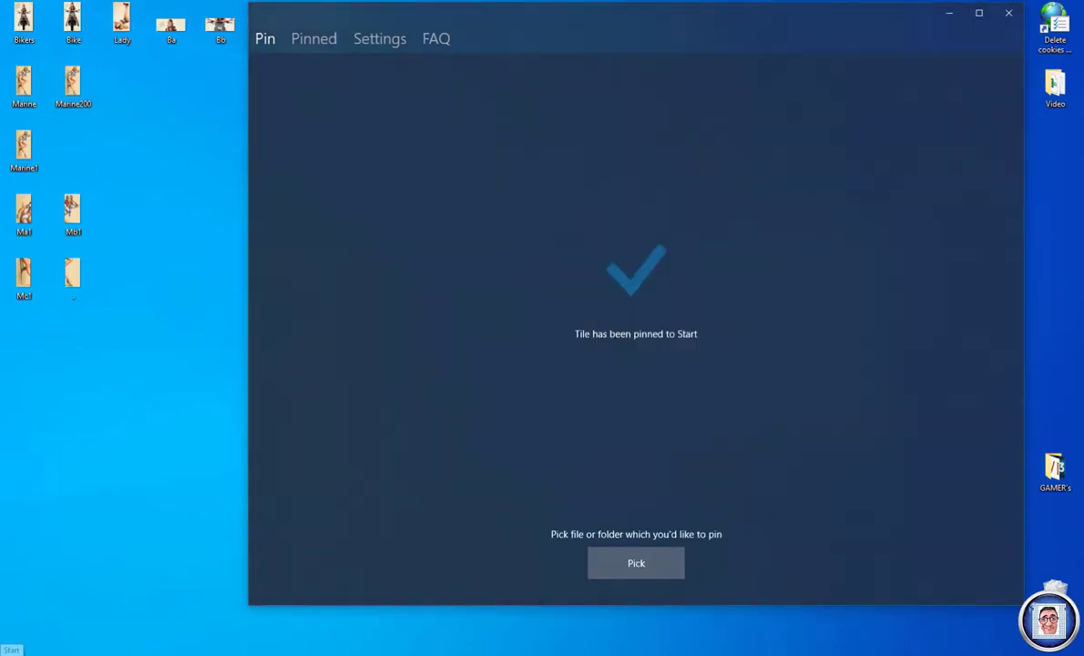
Step: Test the newly pinned picture tile by opening it from Start with Photos, and return to the Start menu after closing the picture
click(10, 649)
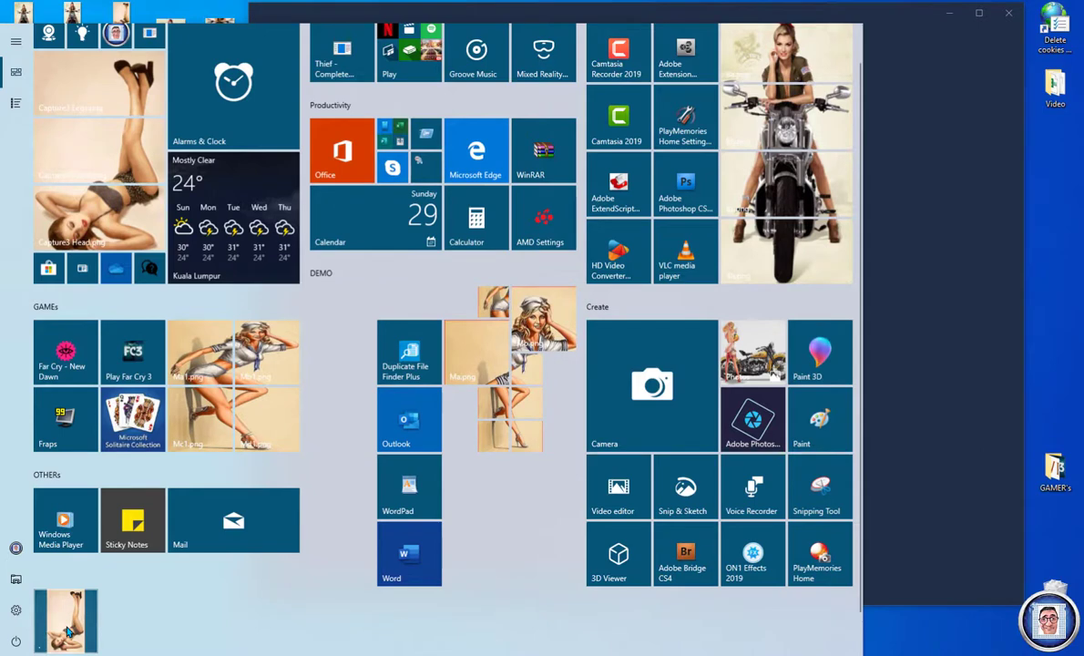
click(66, 630)
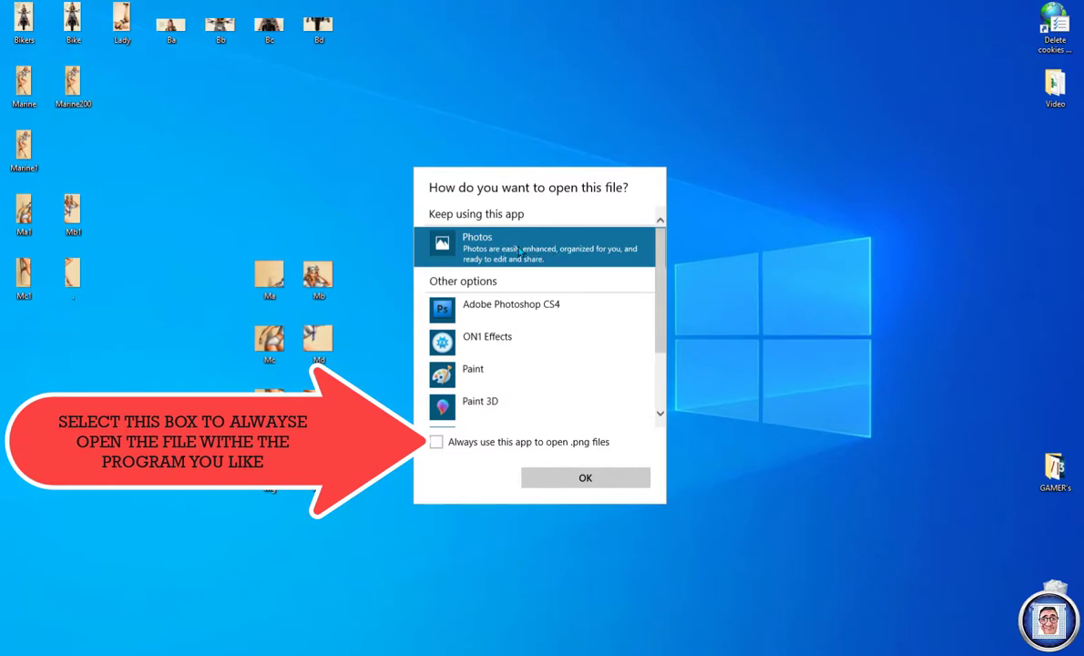
click(608, 477)
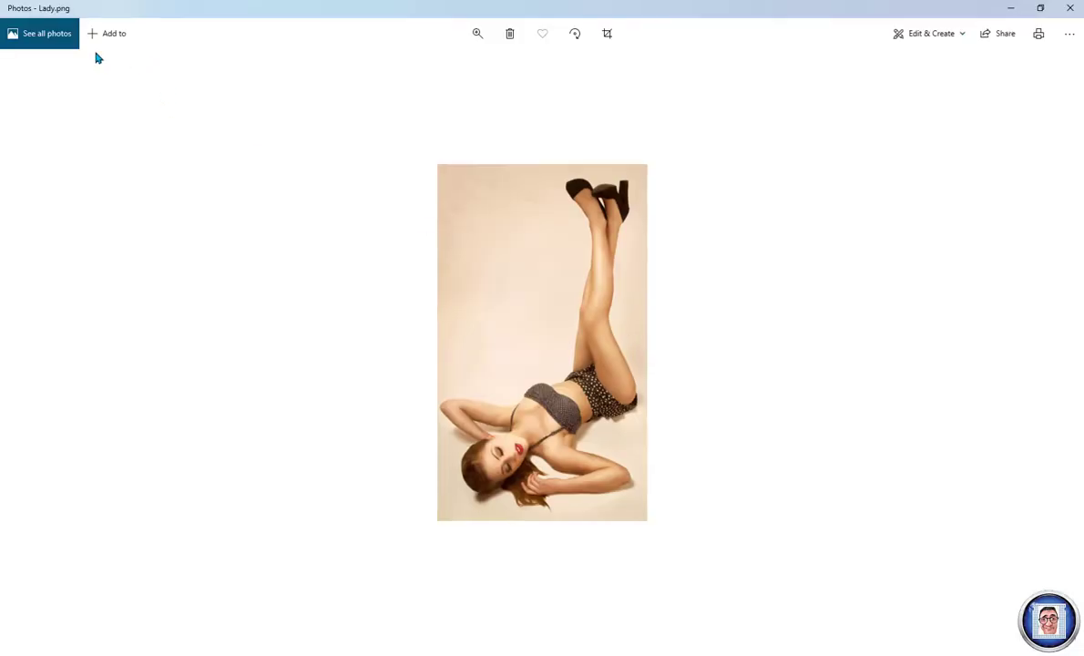
click(1070, 8)
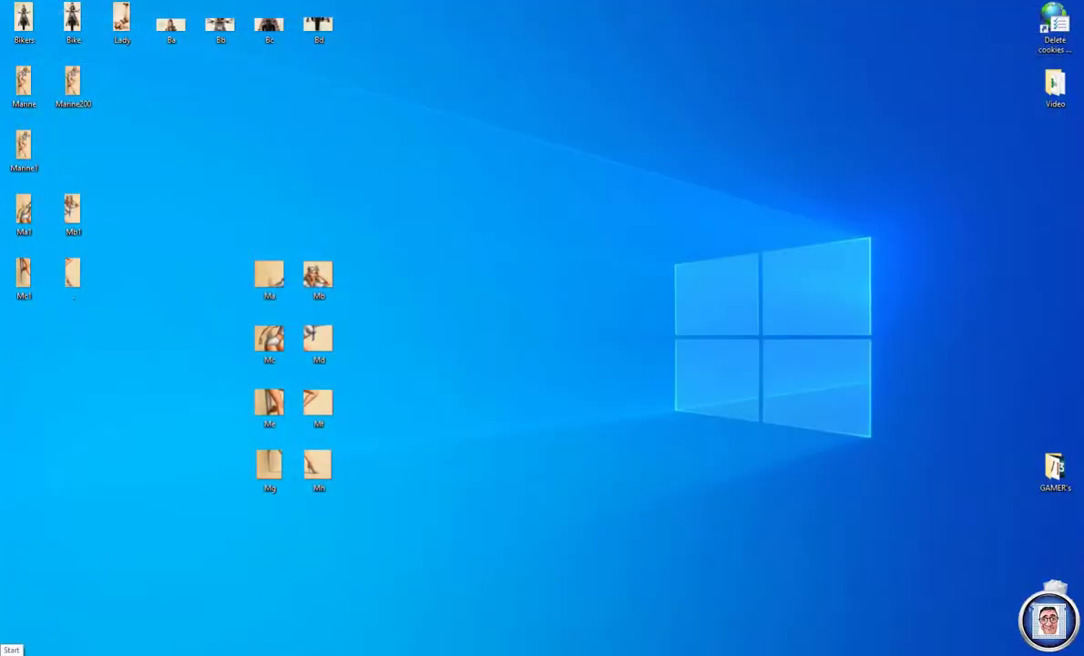
click(4, 649)
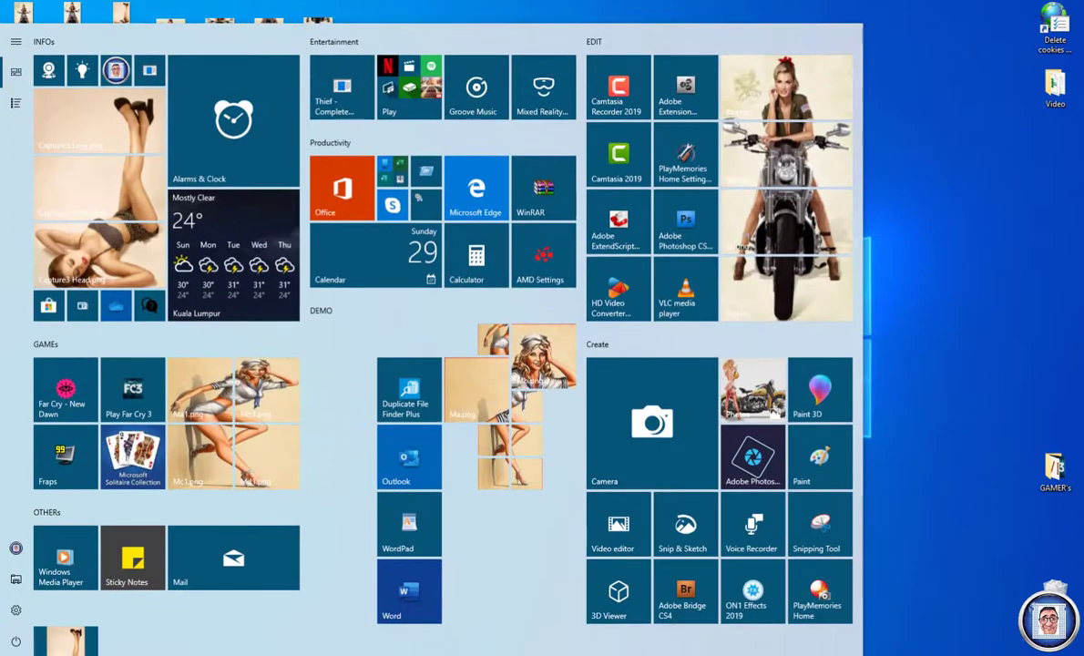
Step: Test the Mb1.png tile in the GAMEs group by opening its picture in Photos, close the picture, and return to Start
click(273, 390)
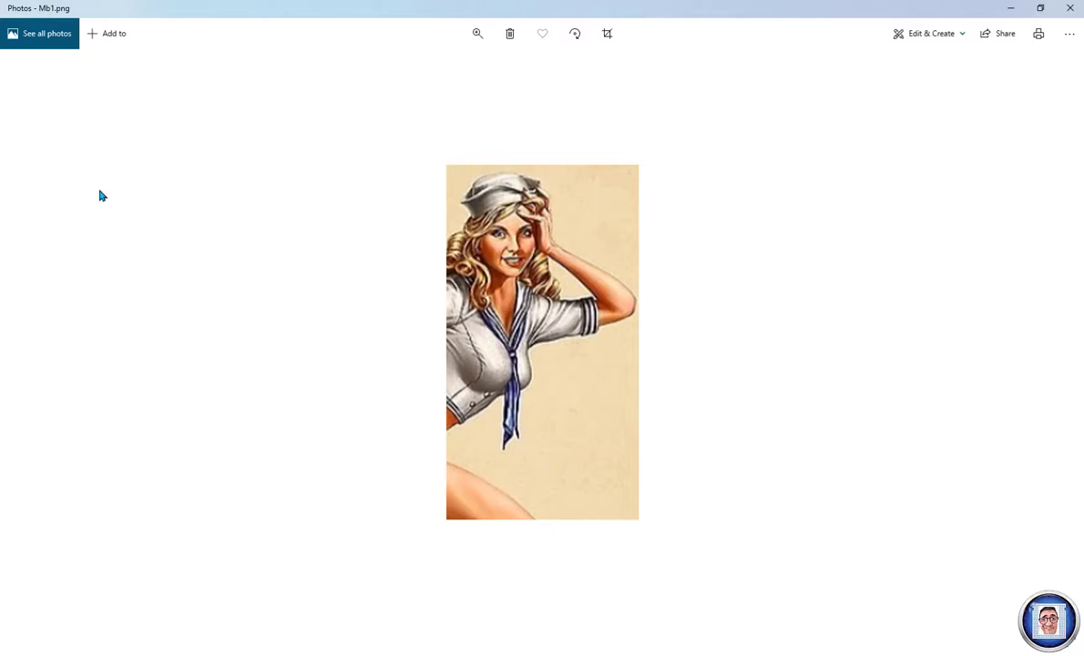
click(1070, 9)
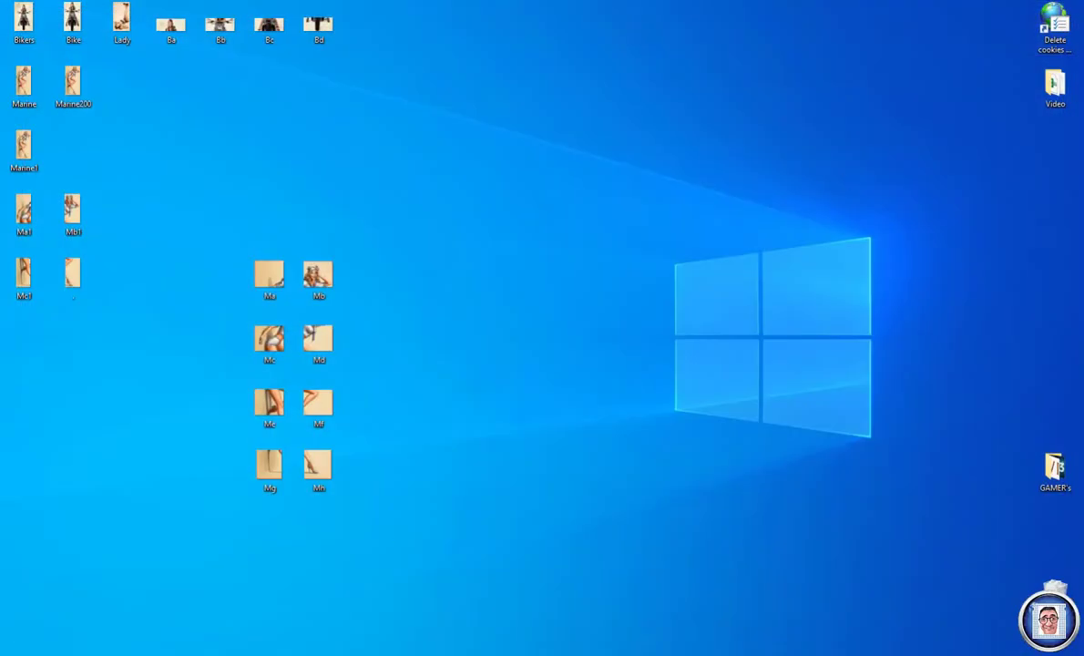
click(11, 651)
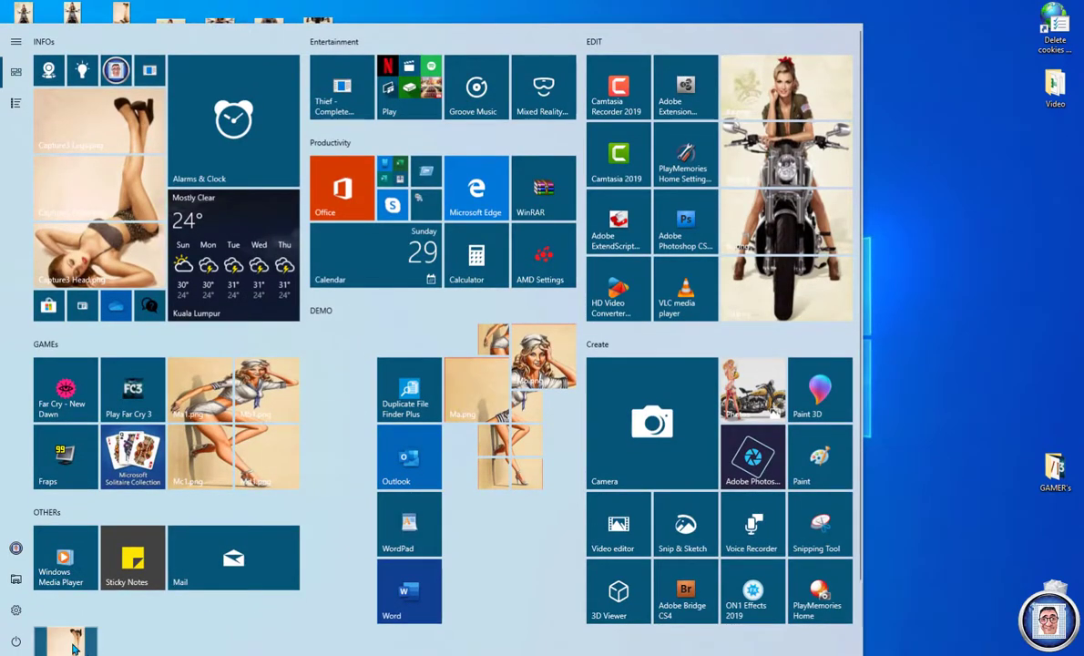
Step: Move the newly pinned picture tile into the DEMO group beside WordPad and Word, trying it at Small size before restoring Medium
drag(66, 641, 481, 588)
right_click(483, 583)
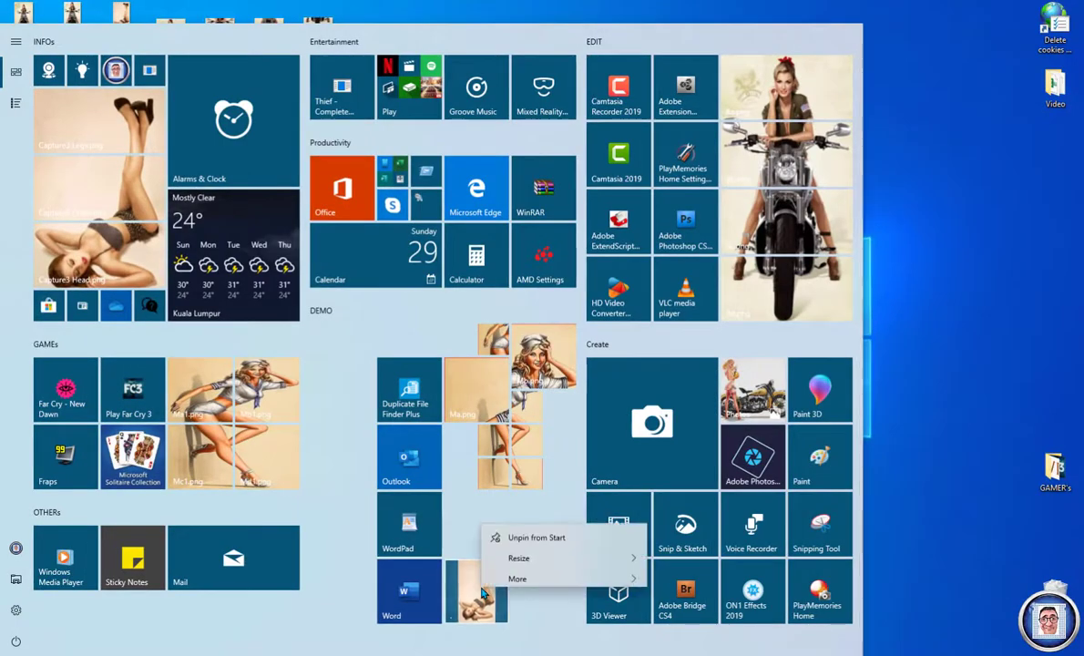
mouse_move(526, 561)
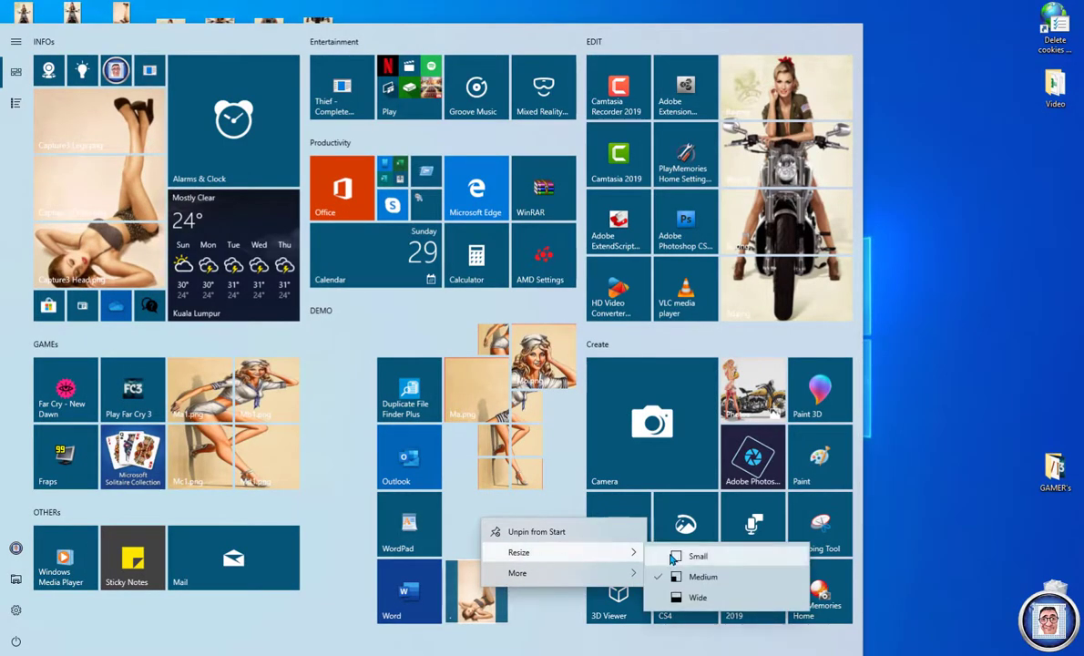
click(663, 557)
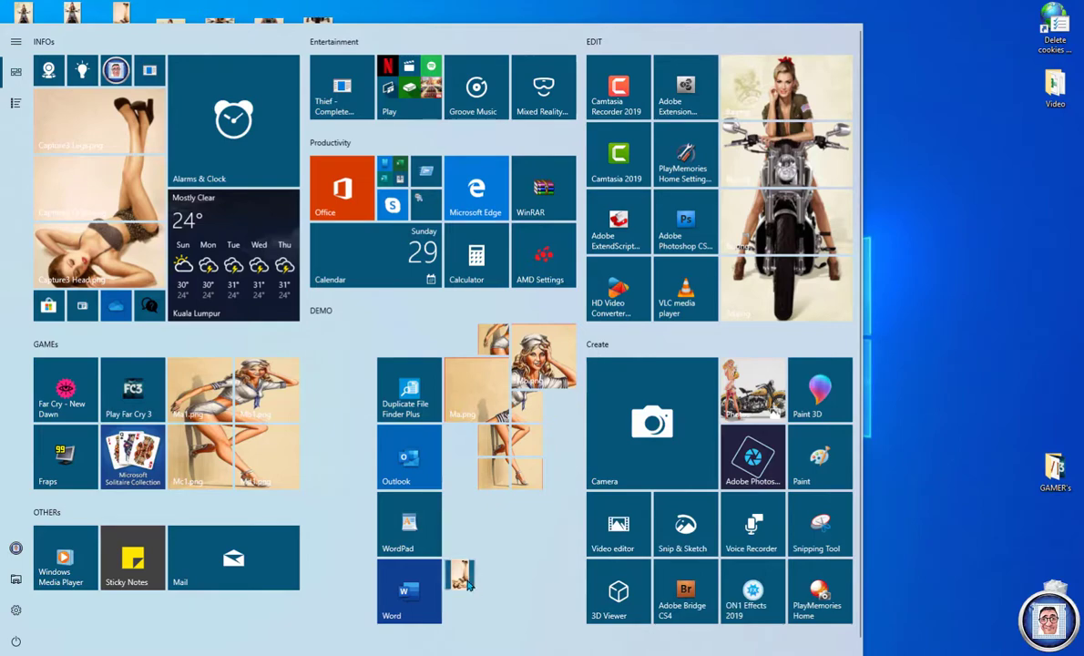
drag(465, 478, 503, 549)
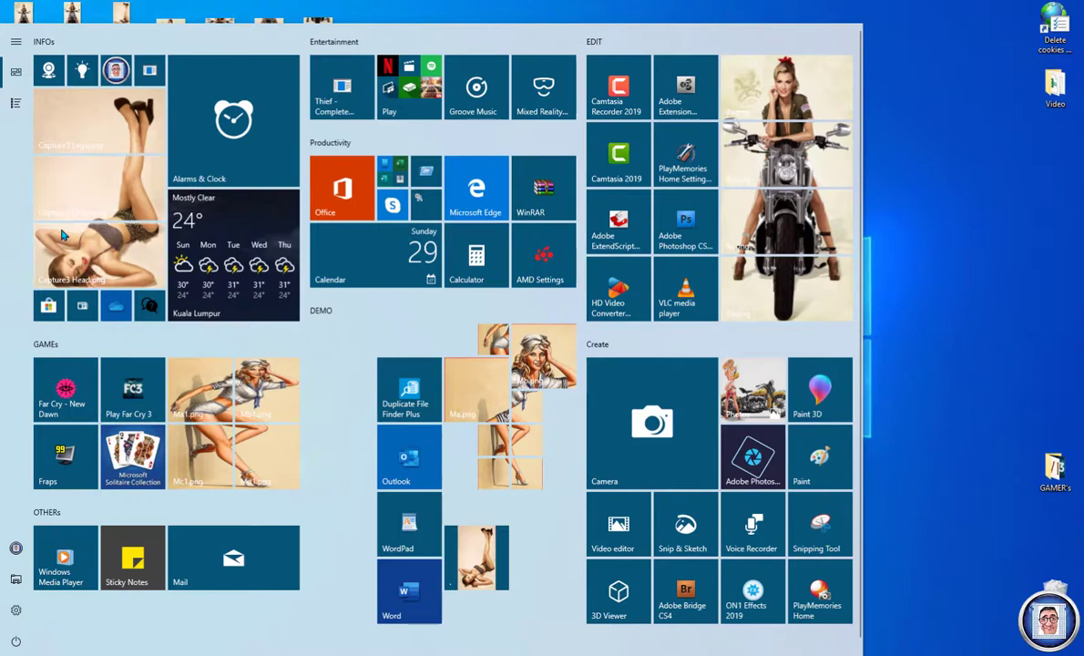
Step: Resize the bottom motorcycle picture tile in the EDIT group to Medium
right_click(781, 295)
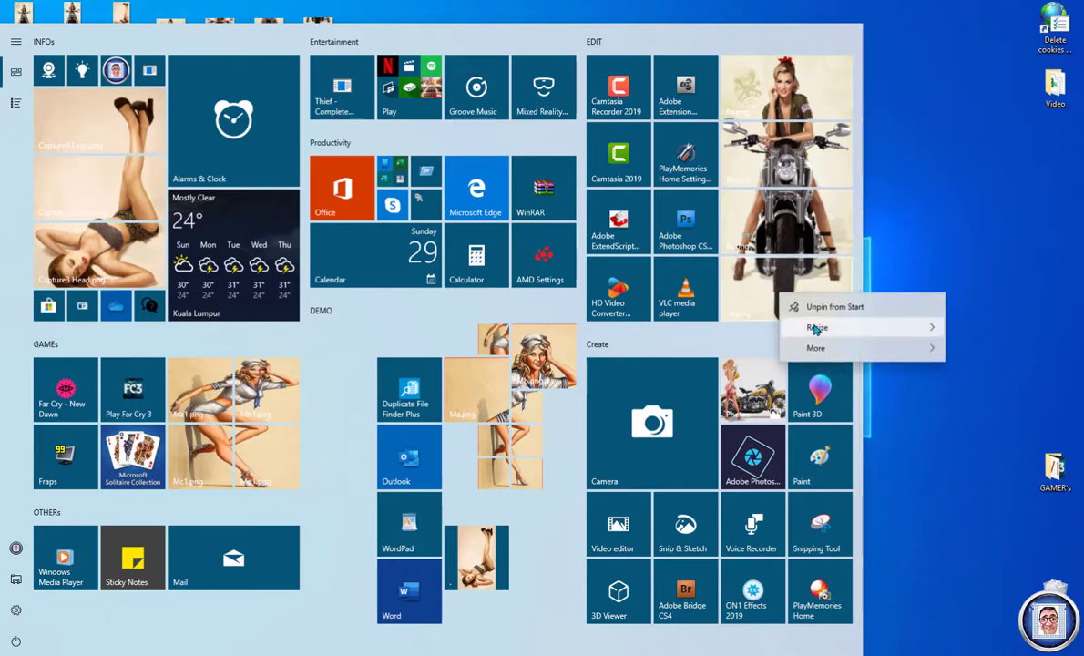
mouse_move(817, 329)
click(698, 351)
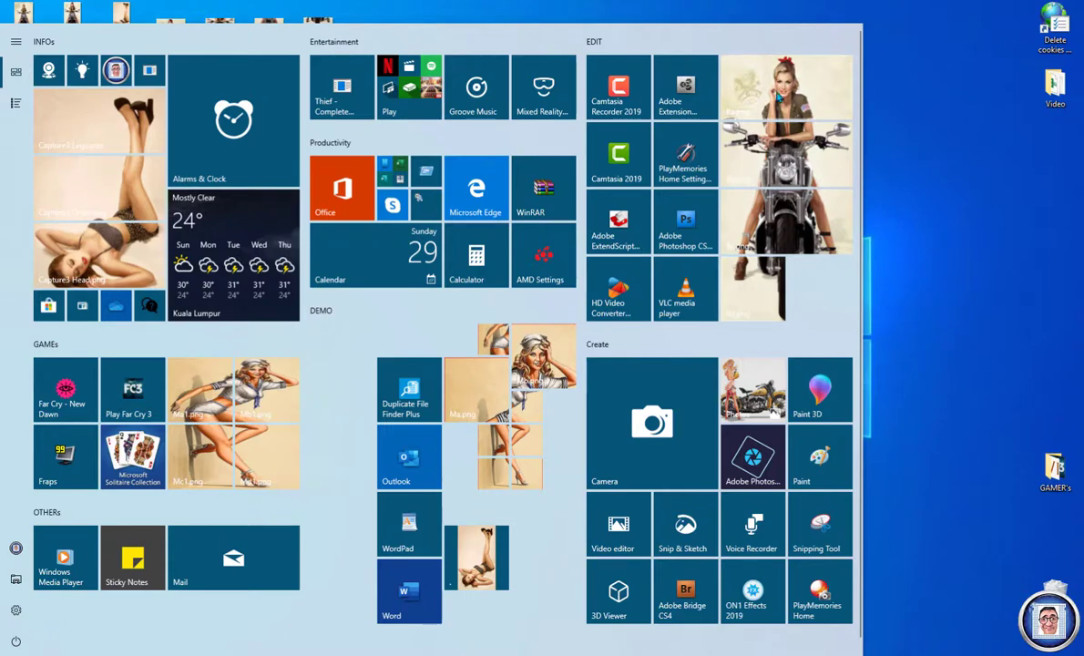
click(953, 129)
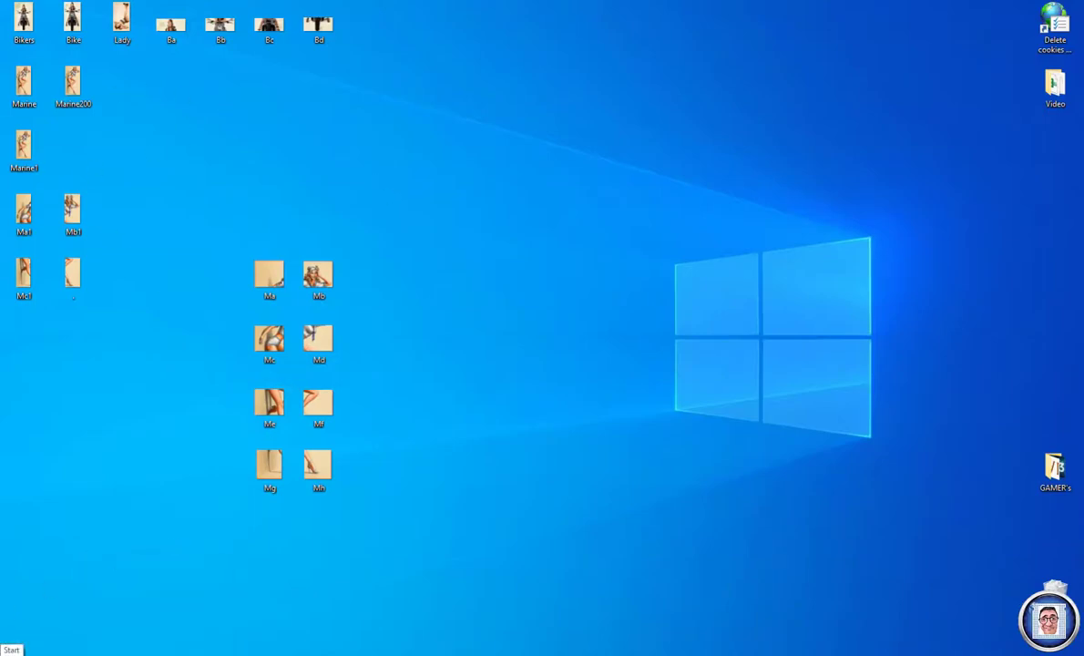
click(7, 649)
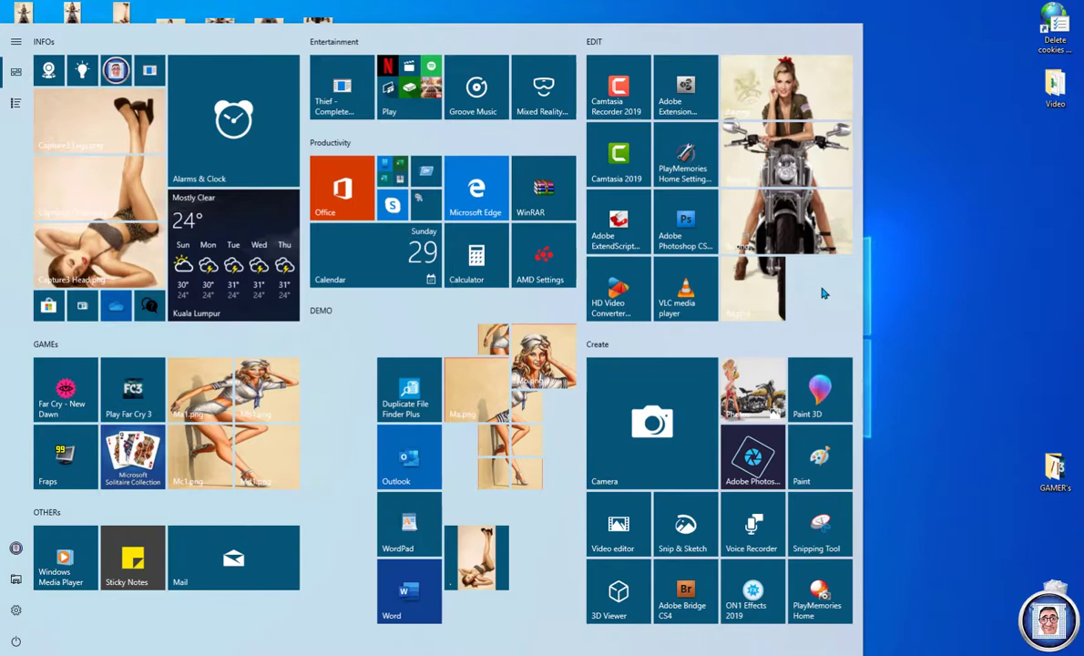
click(908, 143)
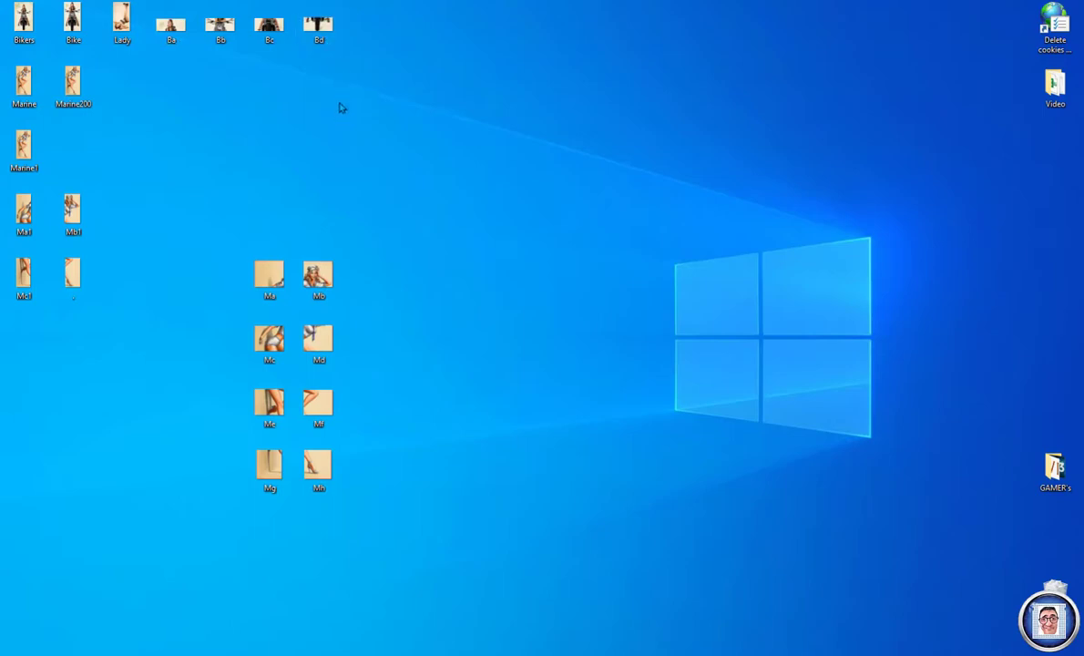
key(super)
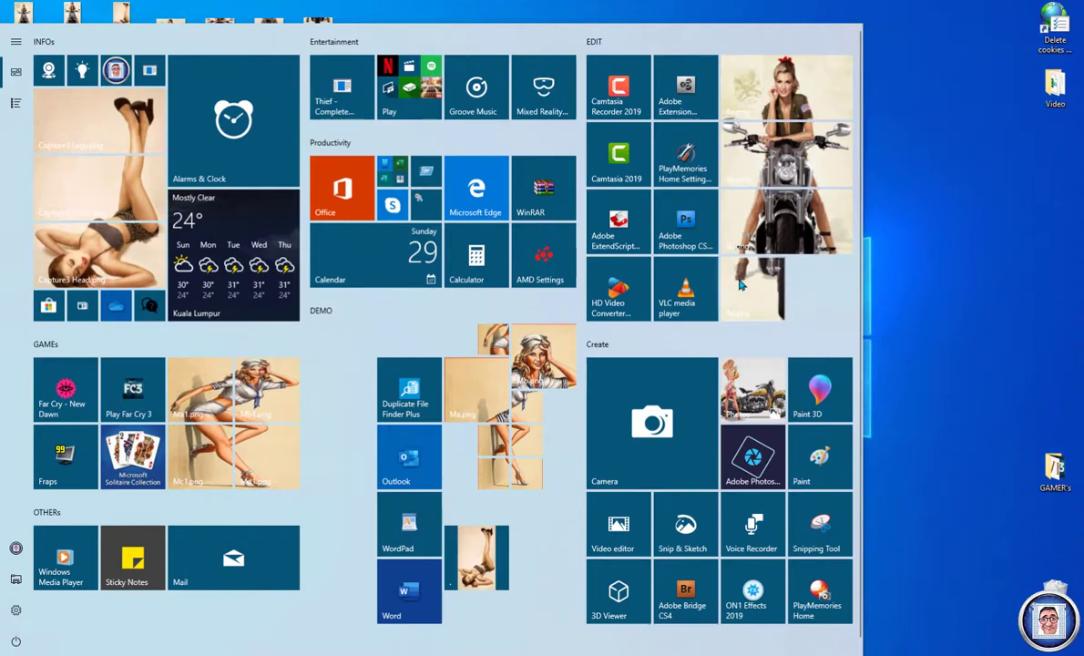
Step: Try the EDIT group's bottom motorcycle tile at Small size, and set it to Wide so it completes the picture
right_click(765, 289)
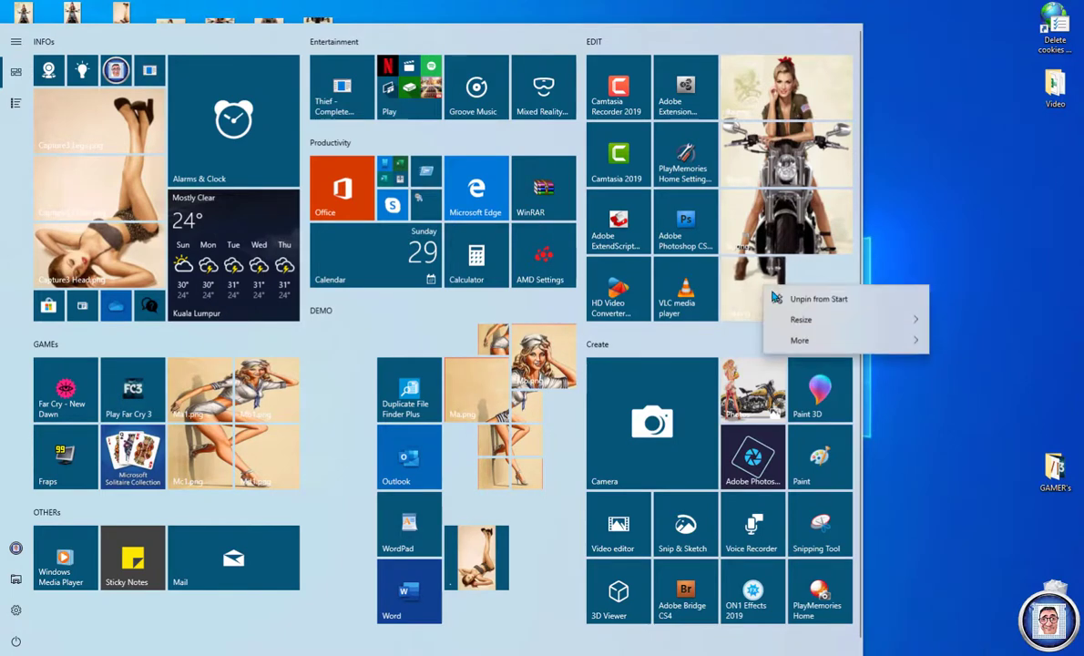
mouse_move(805, 325)
right_click(743, 277)
mouse_move(820, 306)
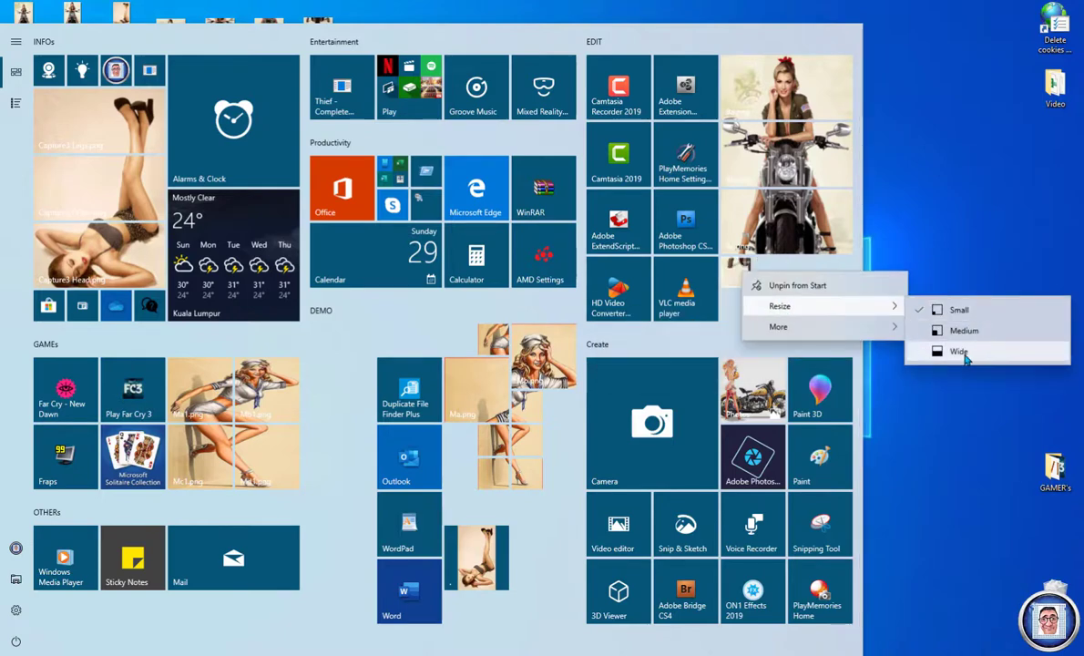
click(964, 355)
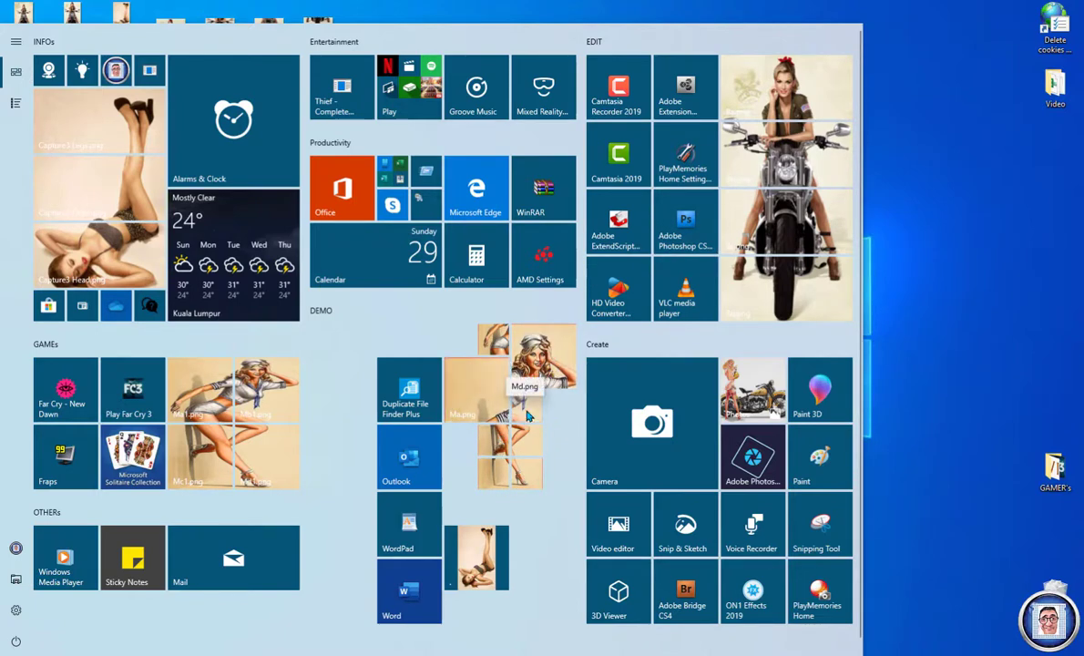
Step: Move the small Mh.png and Mg.png tiles below the other DEMO picture pieces and unpin the period-named picture tile from Start
drag(542, 496, 551, 505)
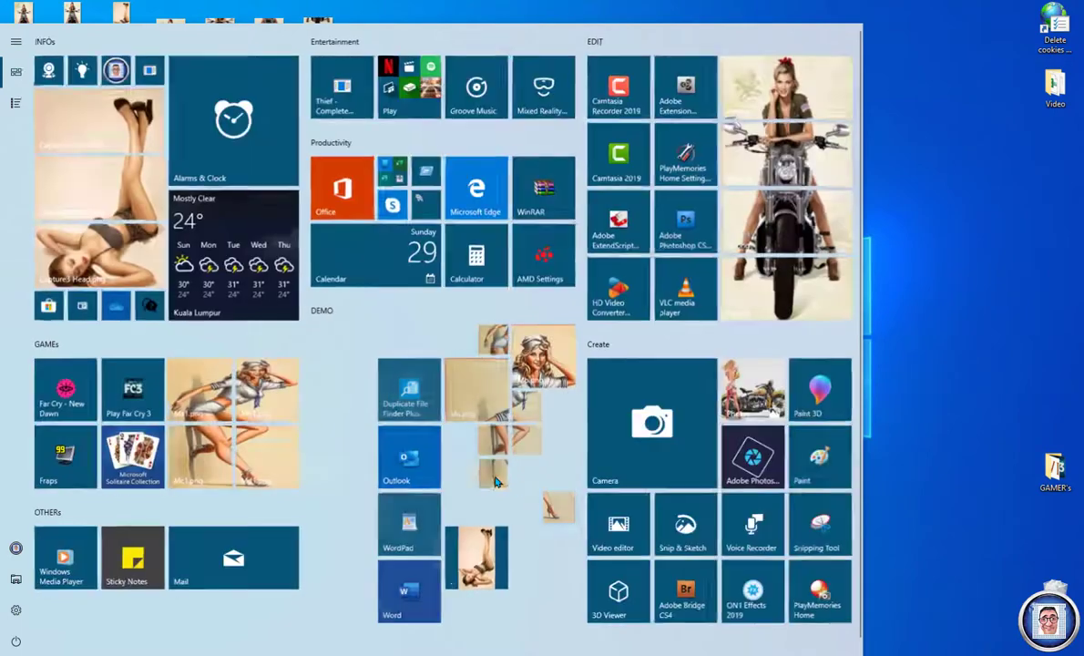
drag(501, 438, 485, 552)
right_click(484, 552)
click(512, 560)
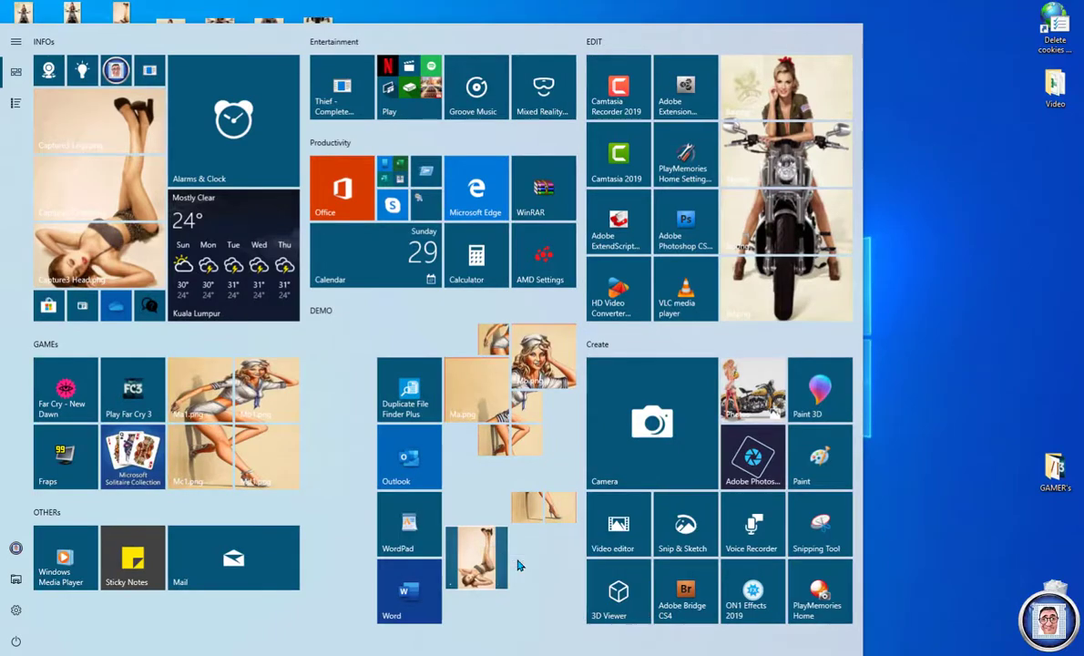
Step: Move the Mg.png tile beside Word in the DEMO group, try it at Wide size, and set it to Medium
drag(526, 507, 458, 606)
right_click(460, 599)
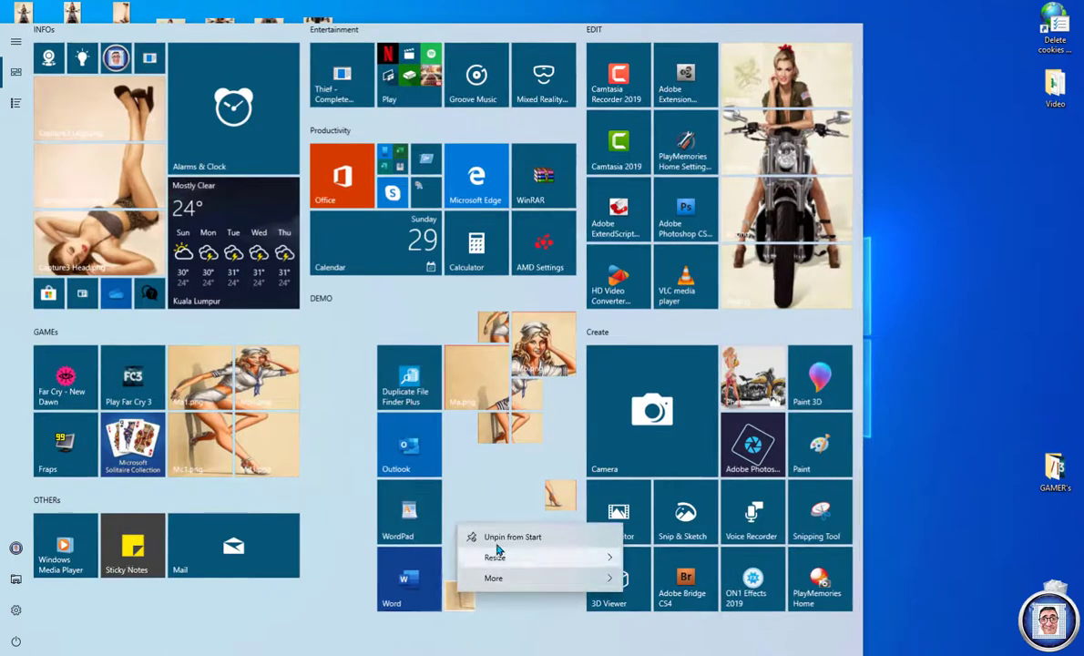
mouse_move(497, 557)
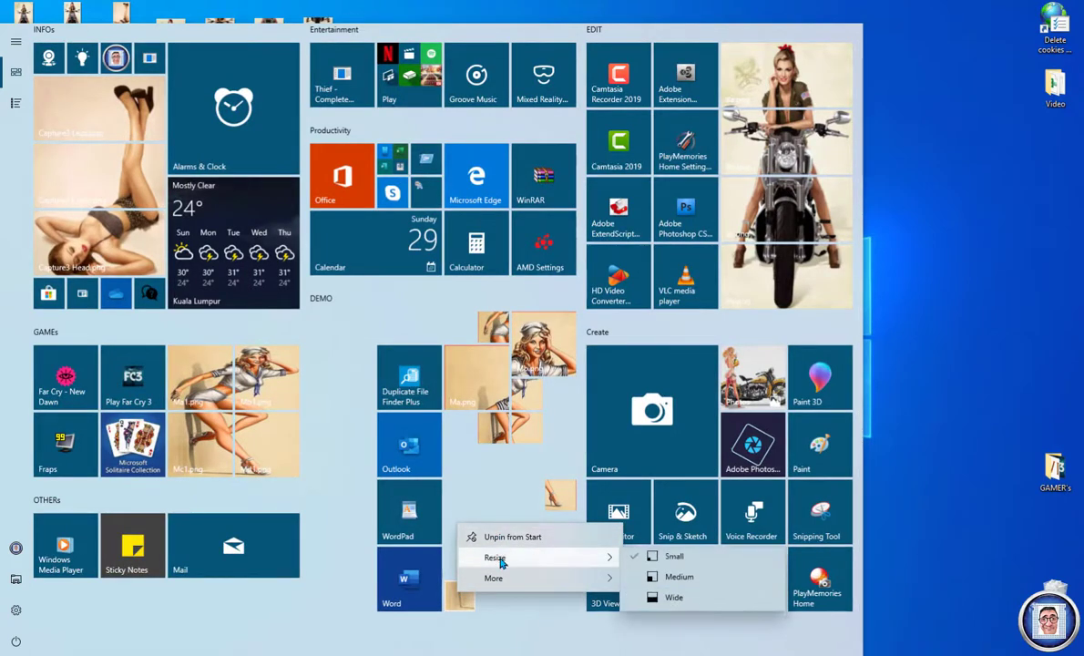
click(675, 604)
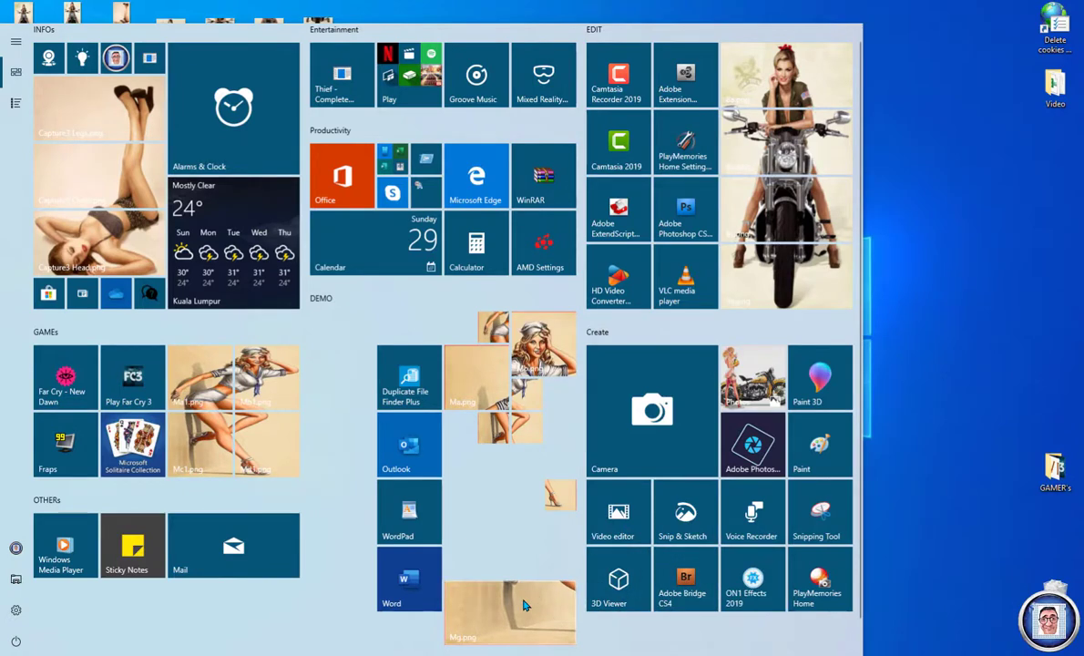
right_click(524, 604)
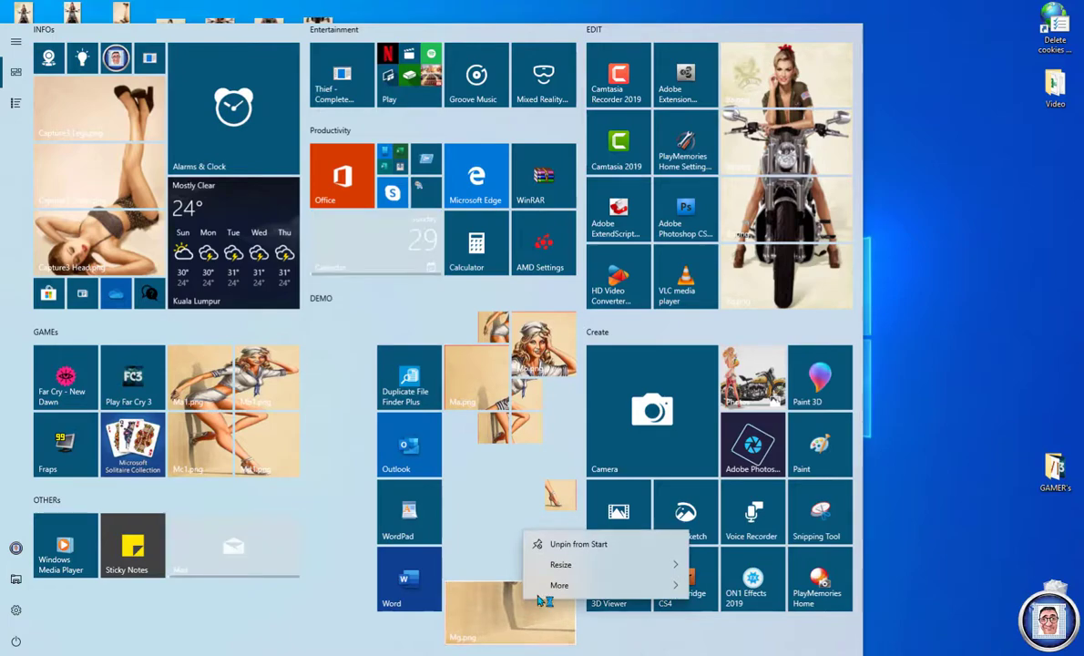
mouse_move(562, 566)
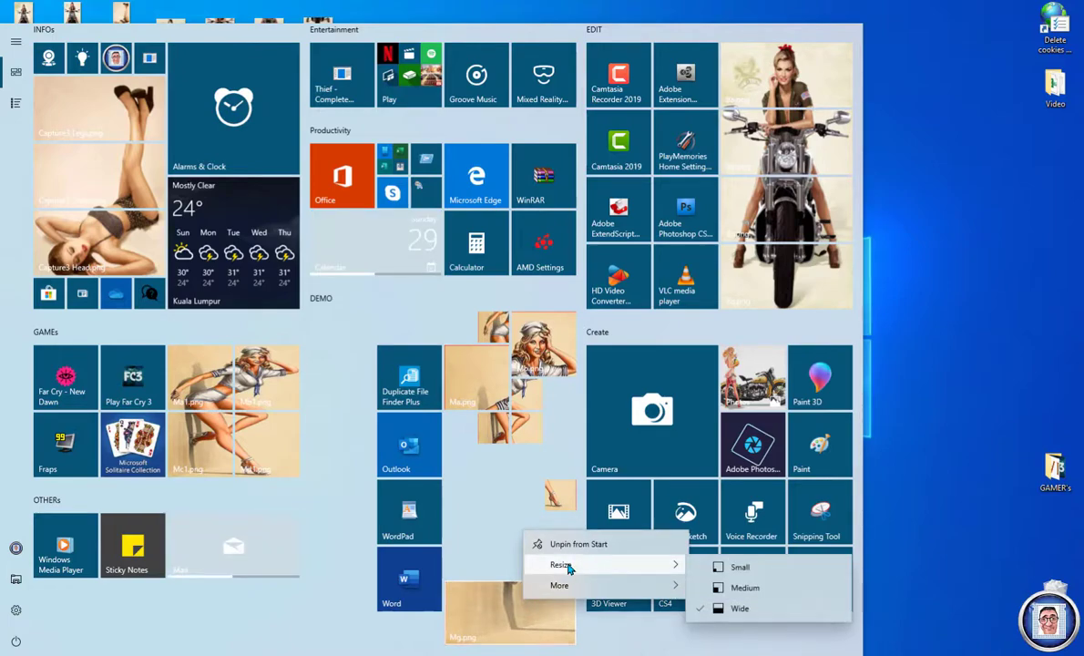
click(733, 588)
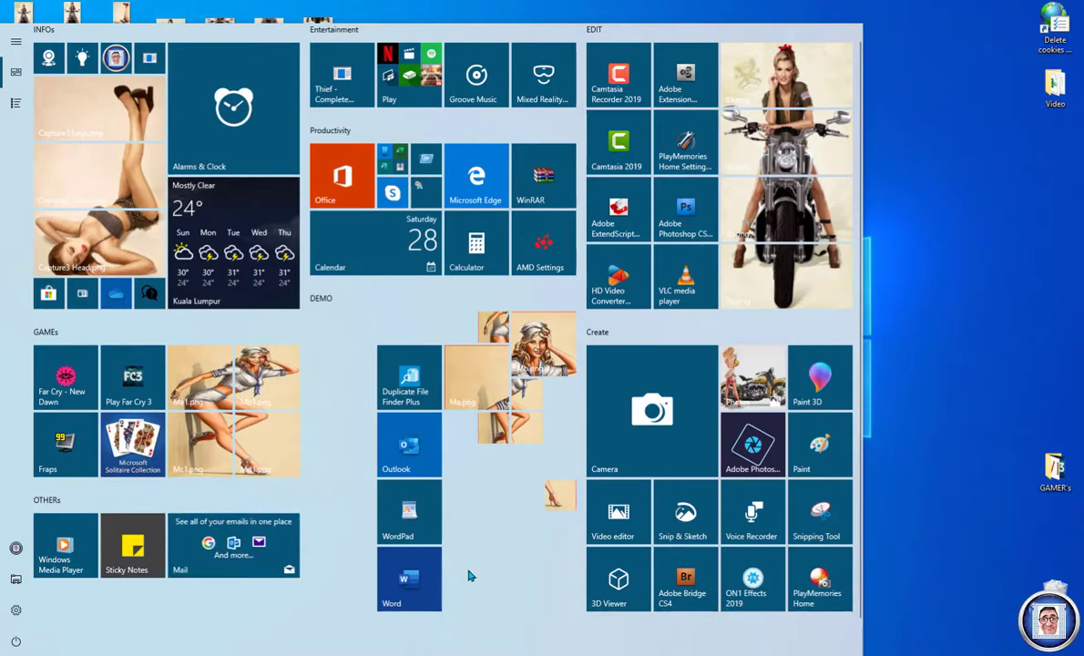
drag(472, 573, 470, 565)
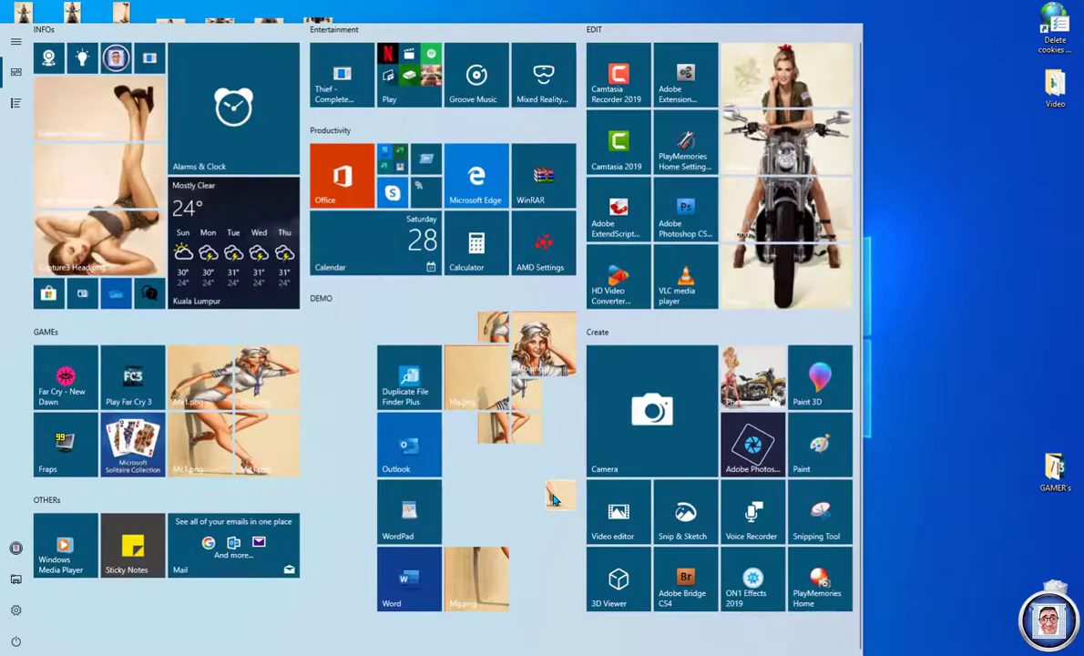
Step: Resize the Mh.png tile to Medium and place it directly beside the Mg.png tile
drag(553, 499, 552, 590)
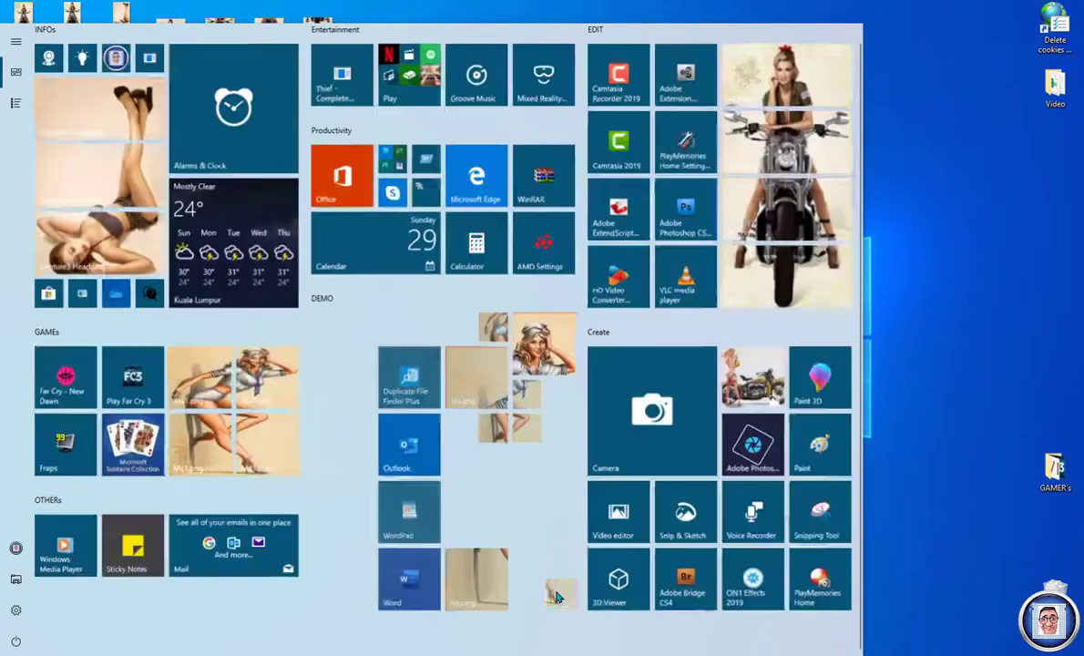
right_click(552, 590)
mouse_move(592, 564)
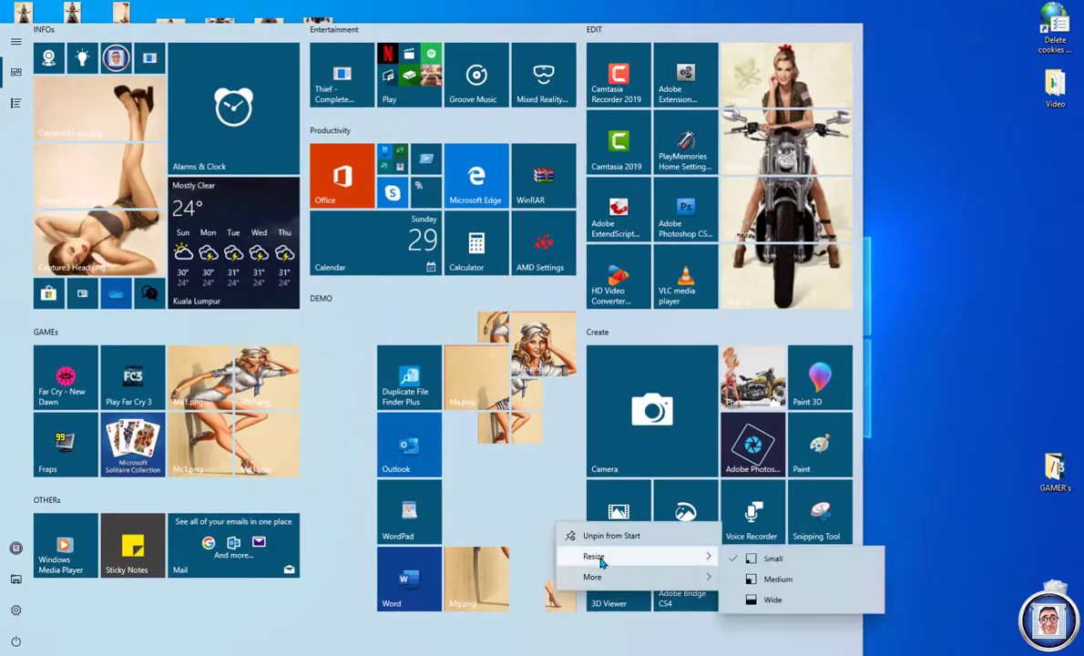
click(779, 583)
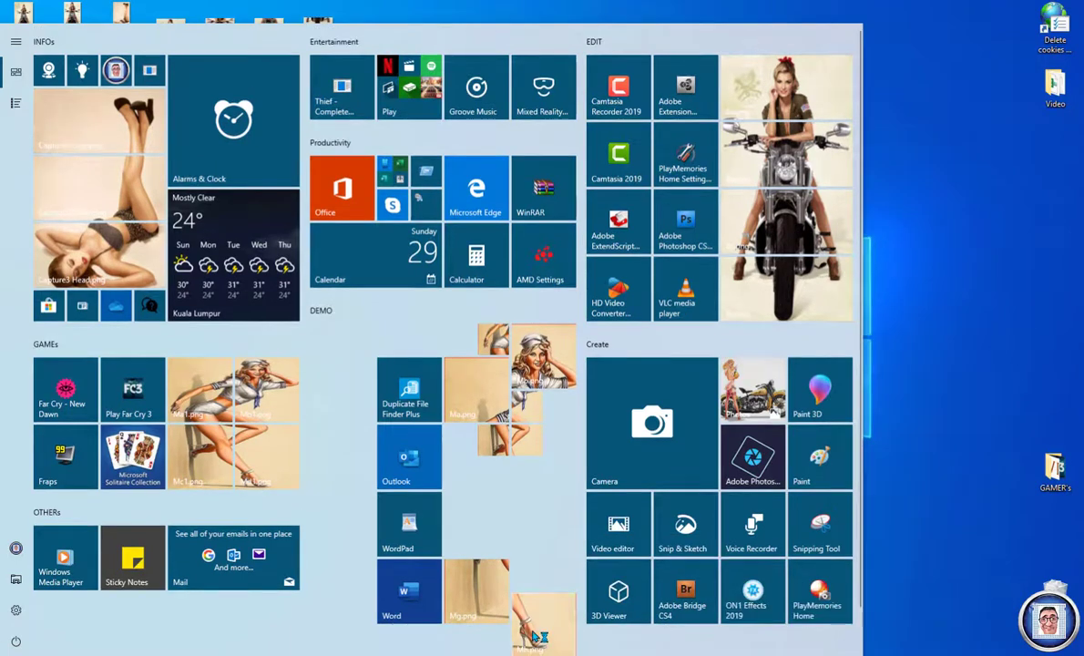
drag(535, 588, 534, 588)
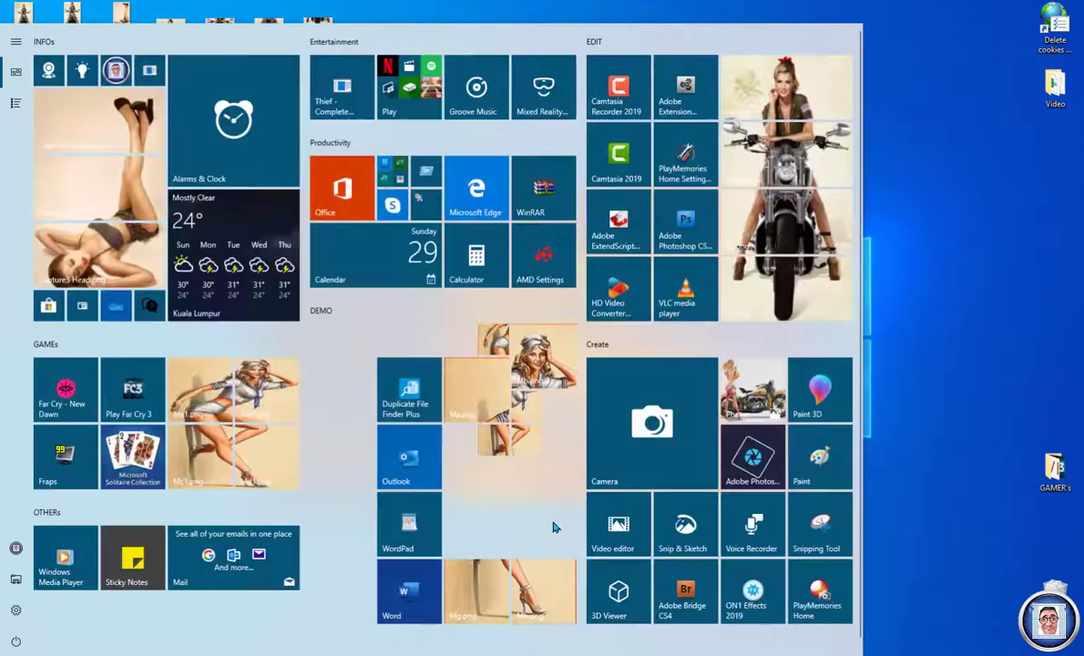
Step: Move the Me.png tile beside WordPad, directly above Mg.png, and resize it to Medium
drag(492, 441, 457, 512)
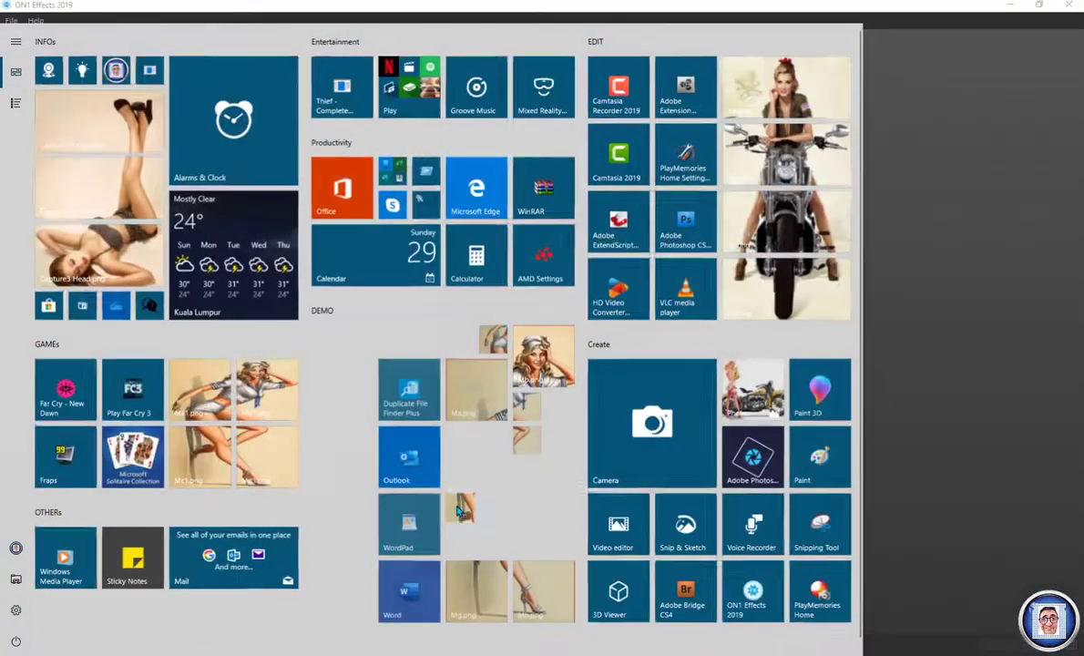
right_click(458, 511)
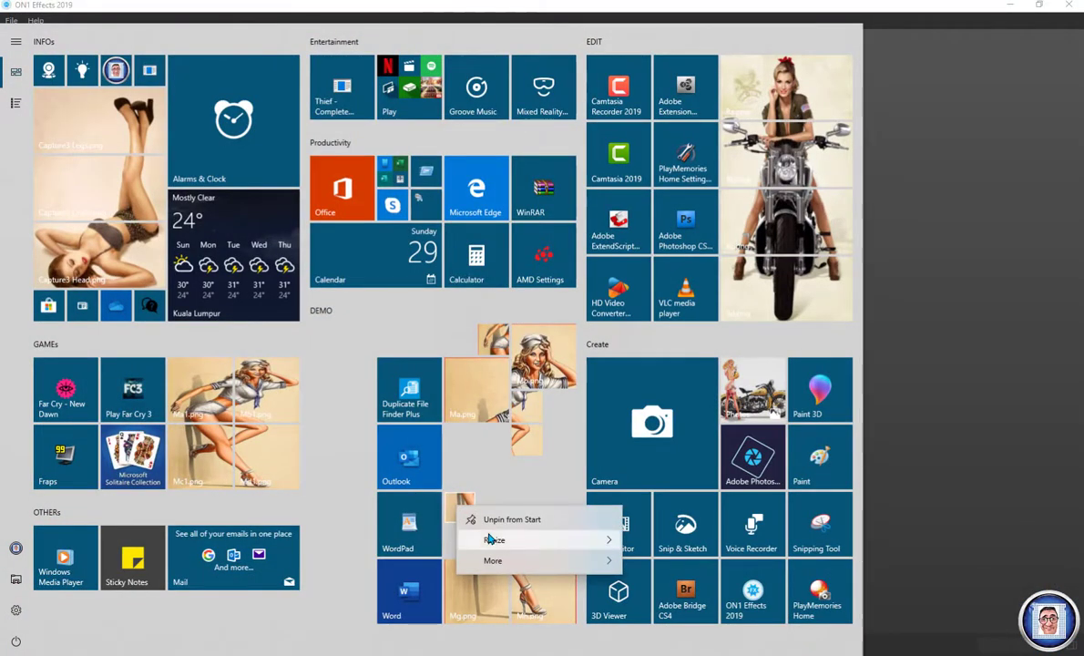
mouse_move(583, 541)
click(671, 565)
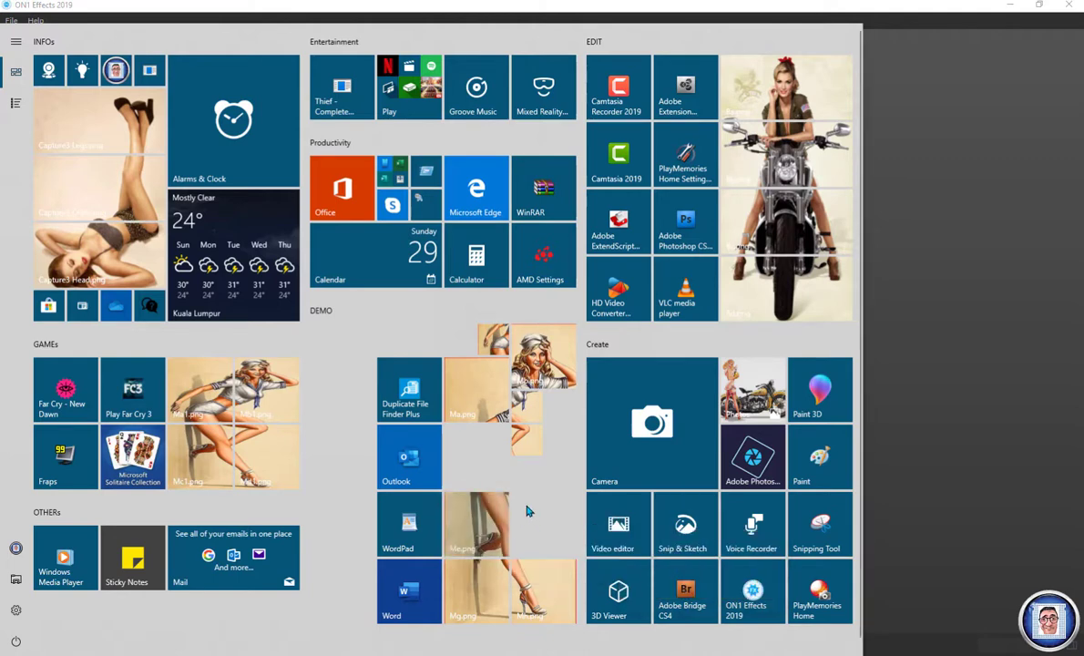
Step: Resize the Mf.png tile to Medium and place it beside Me.png, directly above Mh.png
right_click(528, 440)
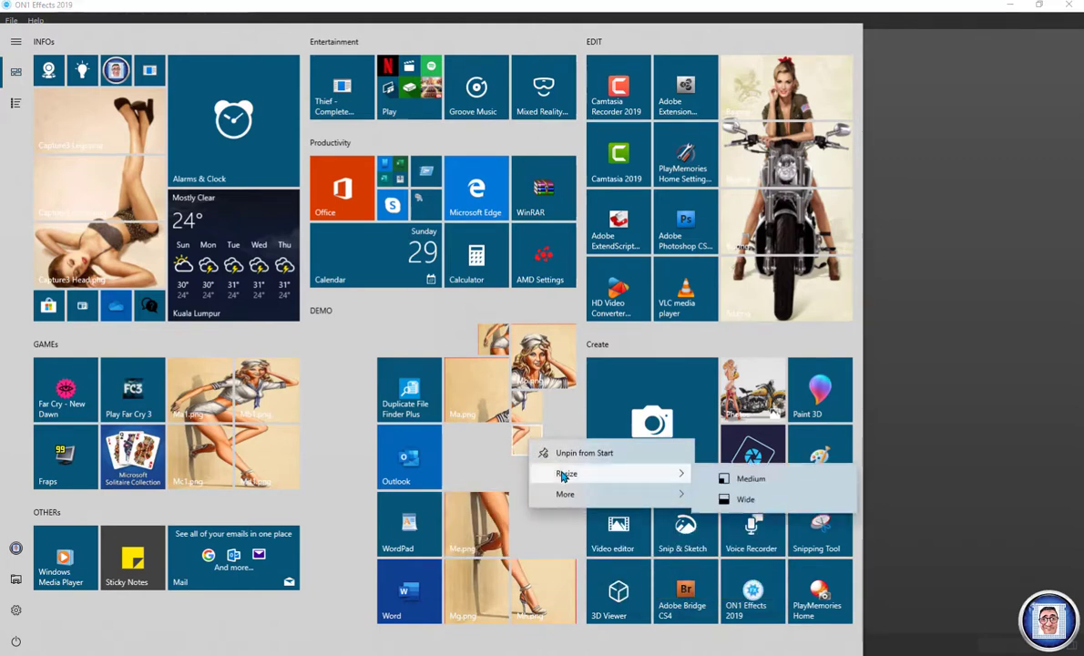
click(554, 479)
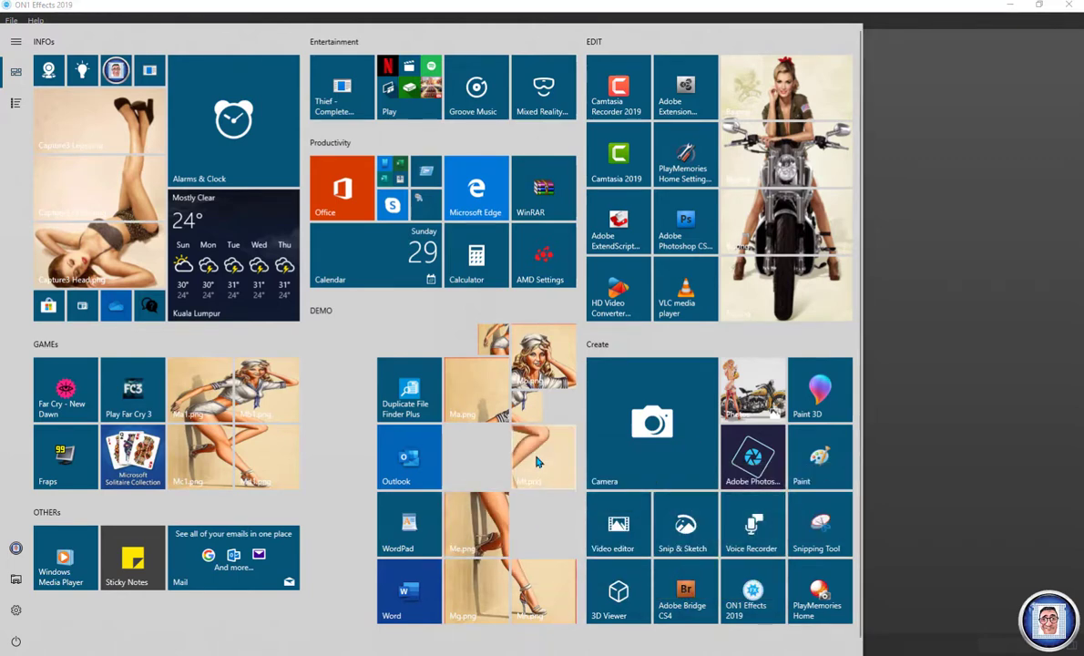
drag(547, 534, 487, 411)
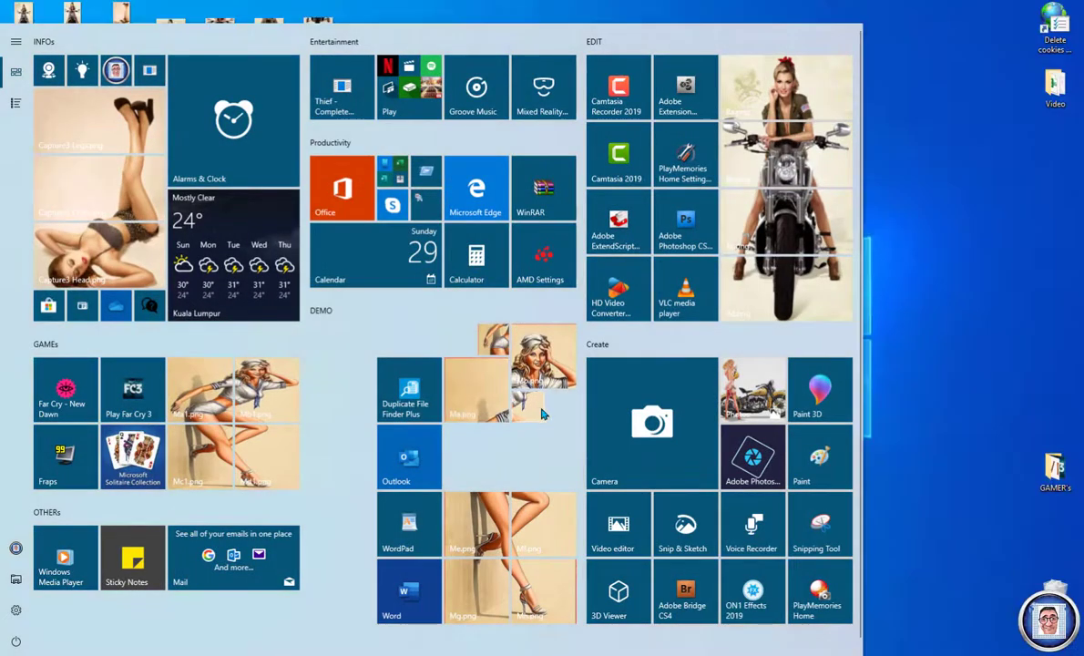
Step: Arrange the DEMO picture tiles with Mb.png beside Ma.png and the two small tiles directly beneath them, above Me.png and Mf.png
drag(493, 339, 458, 442)
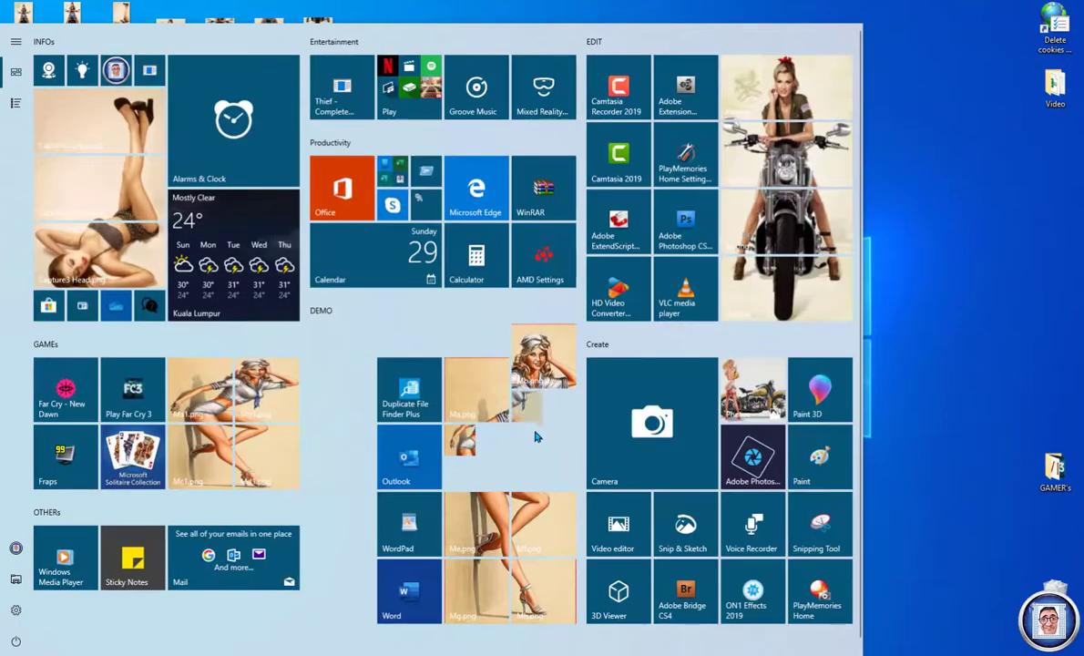
drag(527, 408, 535, 449)
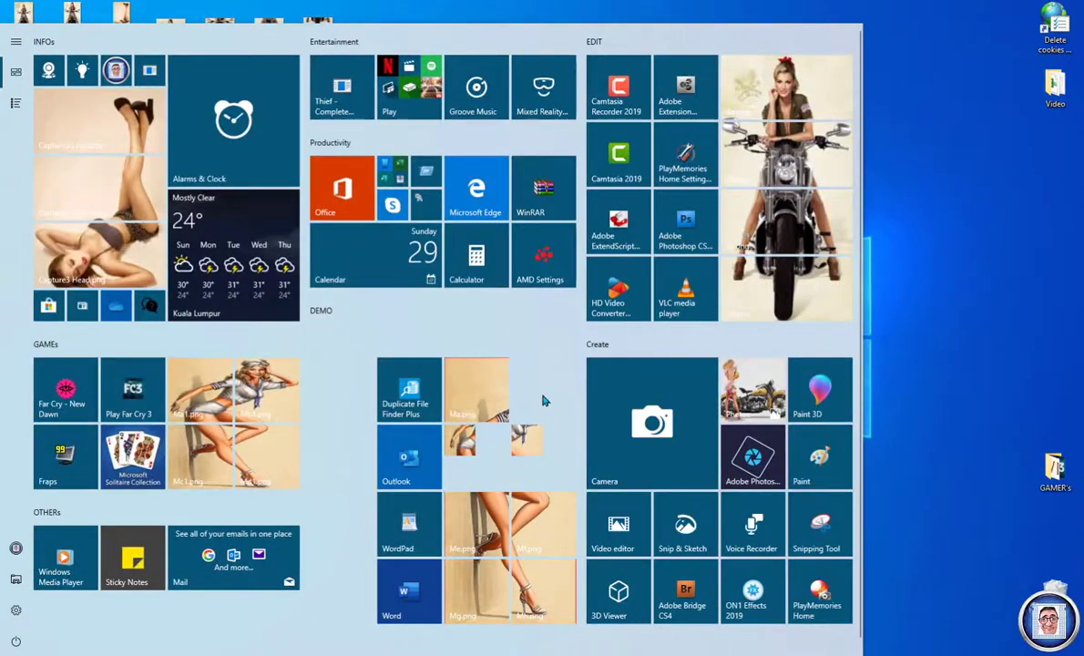
drag(544, 392, 527, 421)
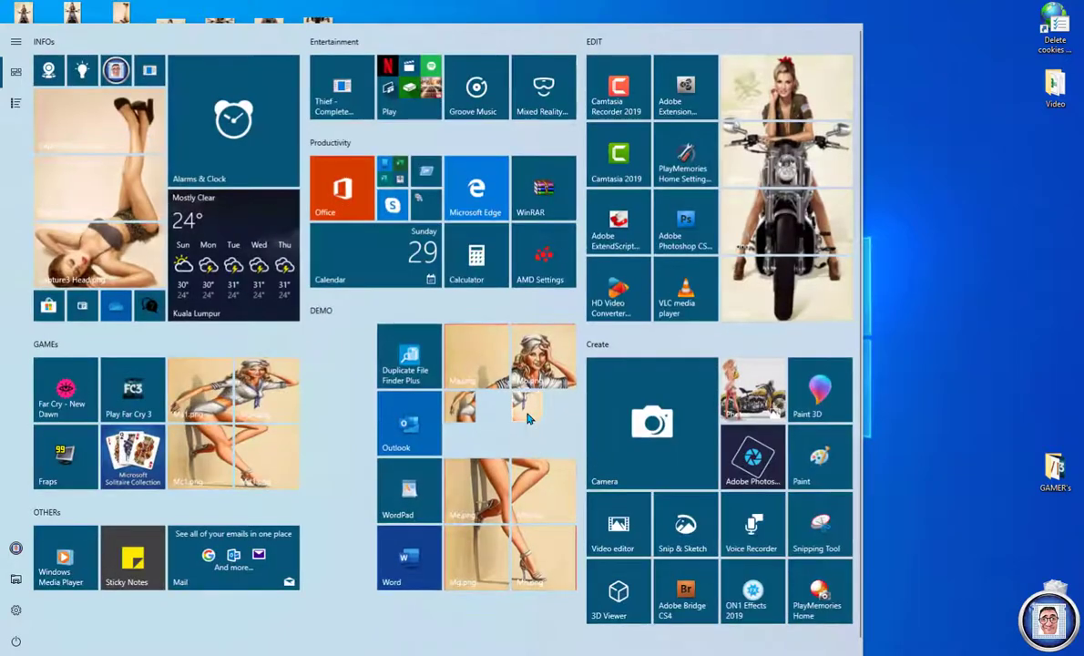
Step: Resize the small Md.png tile below Mb.png and the small picture tile below Ma.png to Medium
right_click(528, 417)
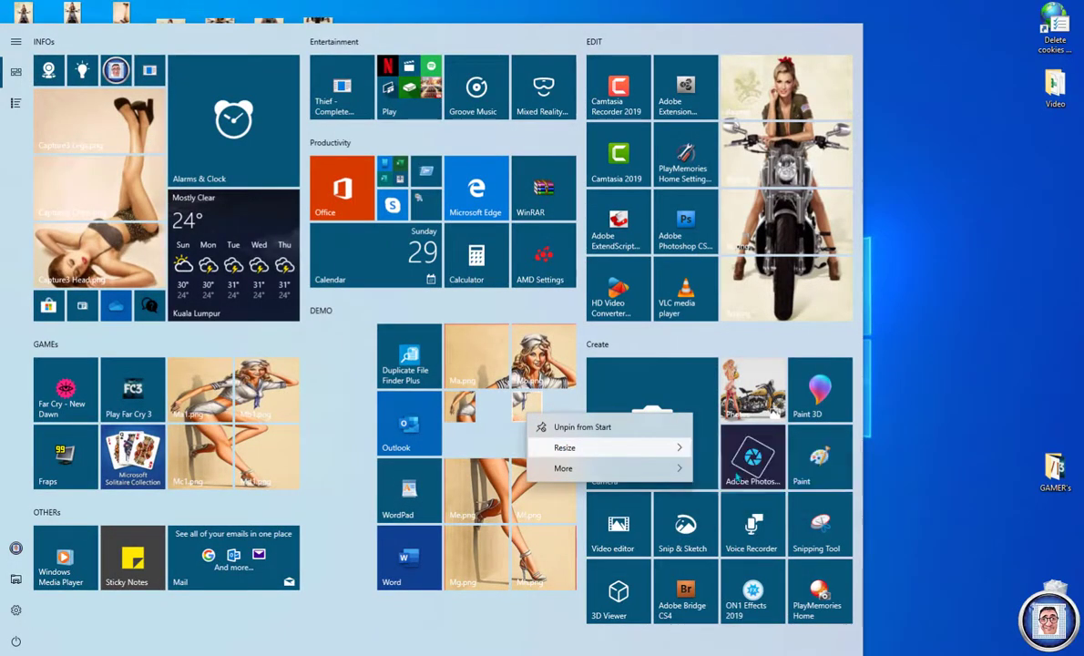
key(Escape)
right_click(466, 413)
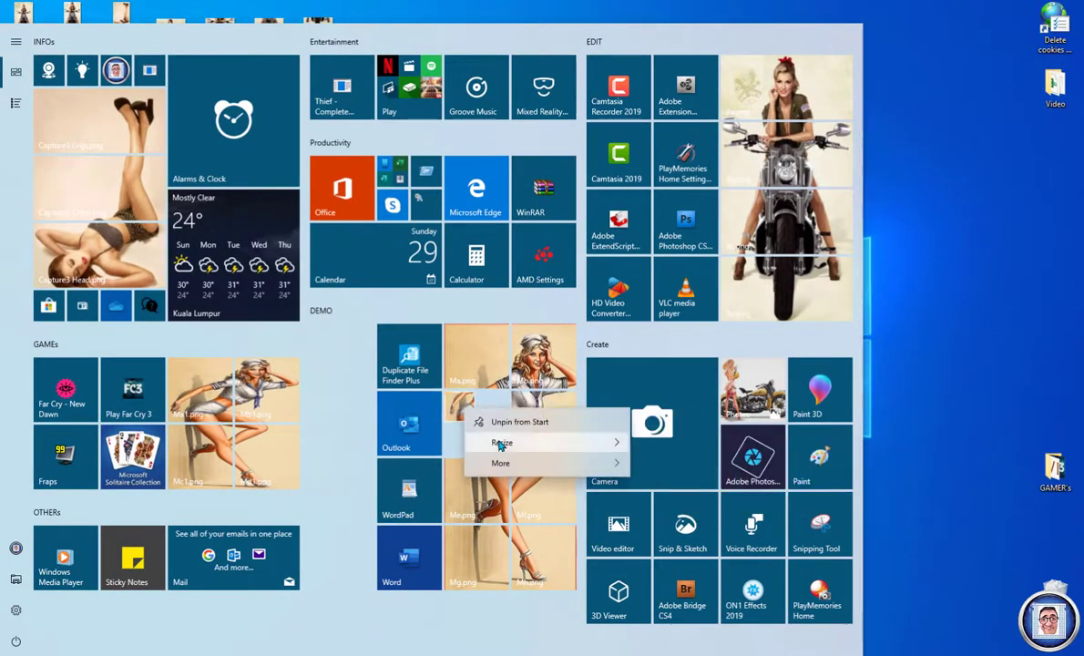
mouse_move(500, 444)
click(716, 465)
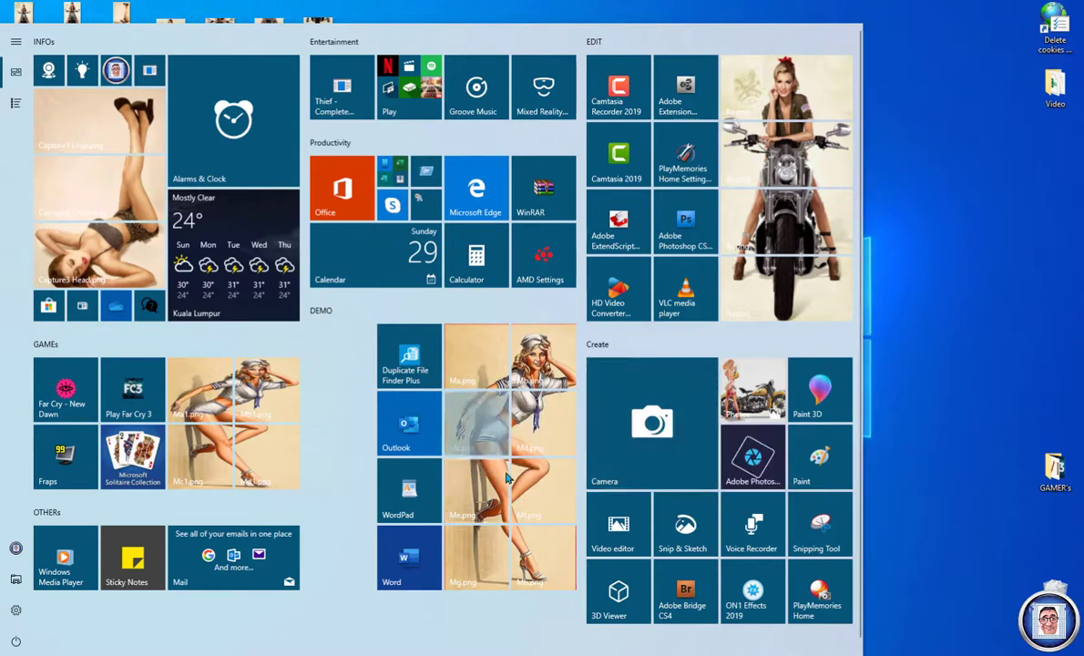